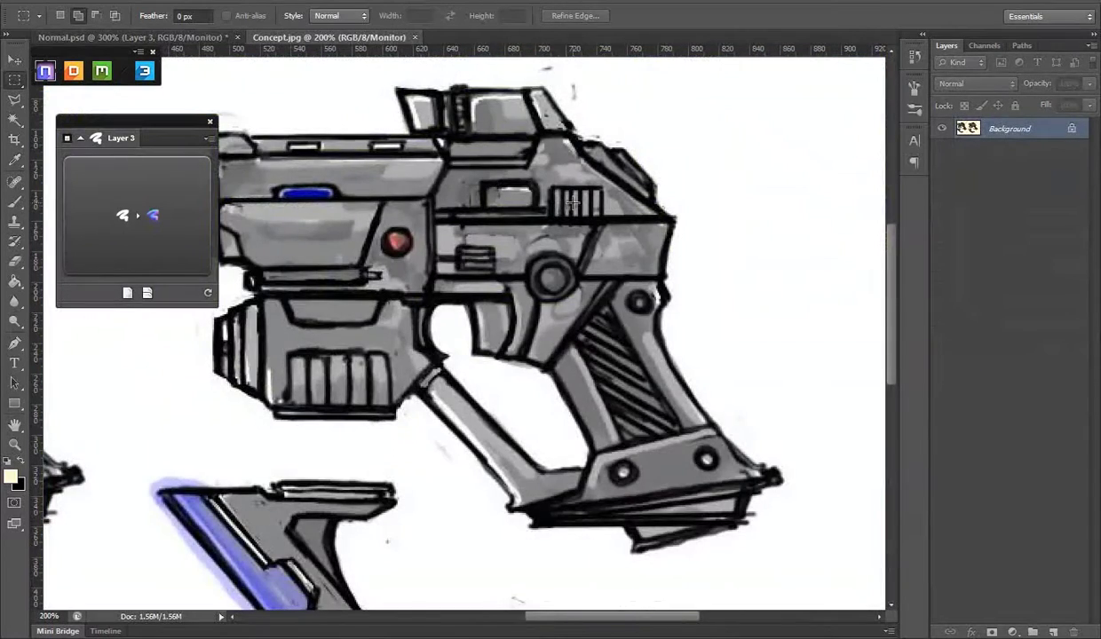
Step: Try different bevel curve profiles and a new bevel size on the trial strip
{"action": "key", "text": "ctrl+d"}
{"action": "left_click", "coordinate": [163, 174]}
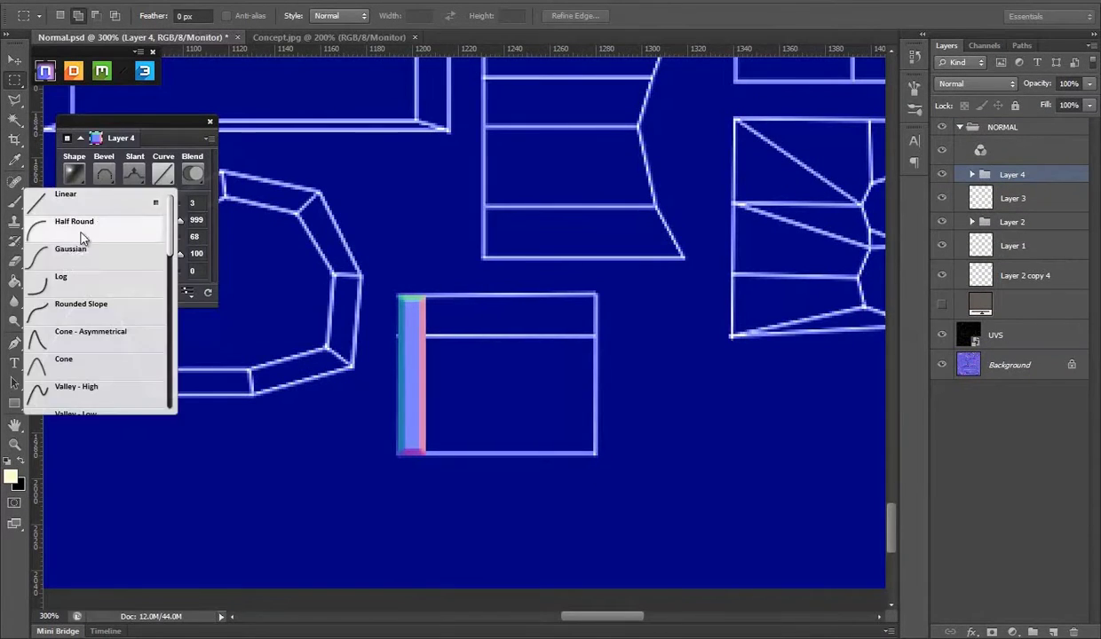
{"action": "left_click", "coordinate": [60, 282]}
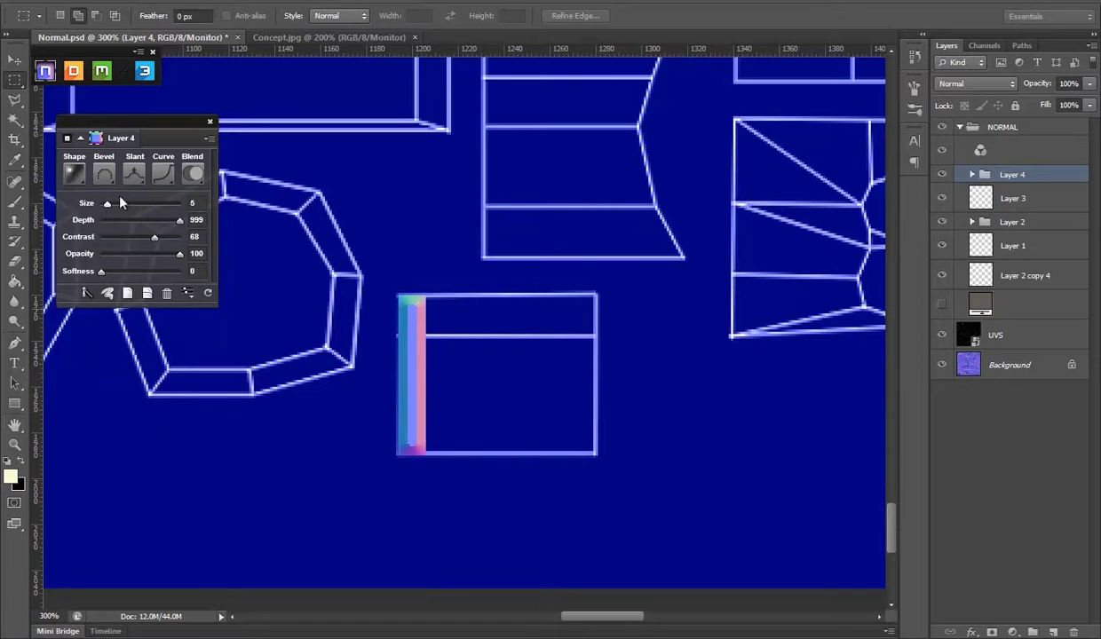
{"action": "left_click", "coordinate": [163, 174]}
{"action": "left_click", "coordinate": [69, 302]}
{"action": "left_click_drag", "start_coordinate": [108, 204], "coordinate": [105, 204]}
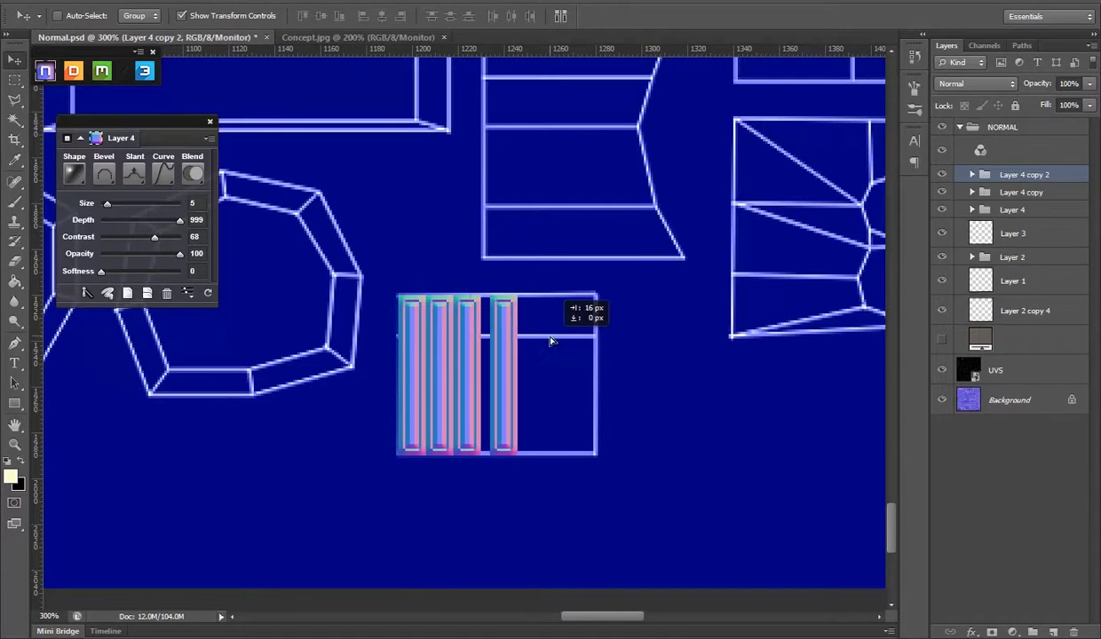
Step: Merge, stretch and save the trial strips, then delete them and show the UVS layer again
{"action": "left_click", "coordinate": [1020, 174], "text": "shift"}
{"action": "right_click", "coordinate": [1021, 177]}
{"action": "left_click", "coordinate": [1047, 428]}
{"action": "left_click_drag", "start_coordinate": [535, 375], "coordinate": [597, 376]}
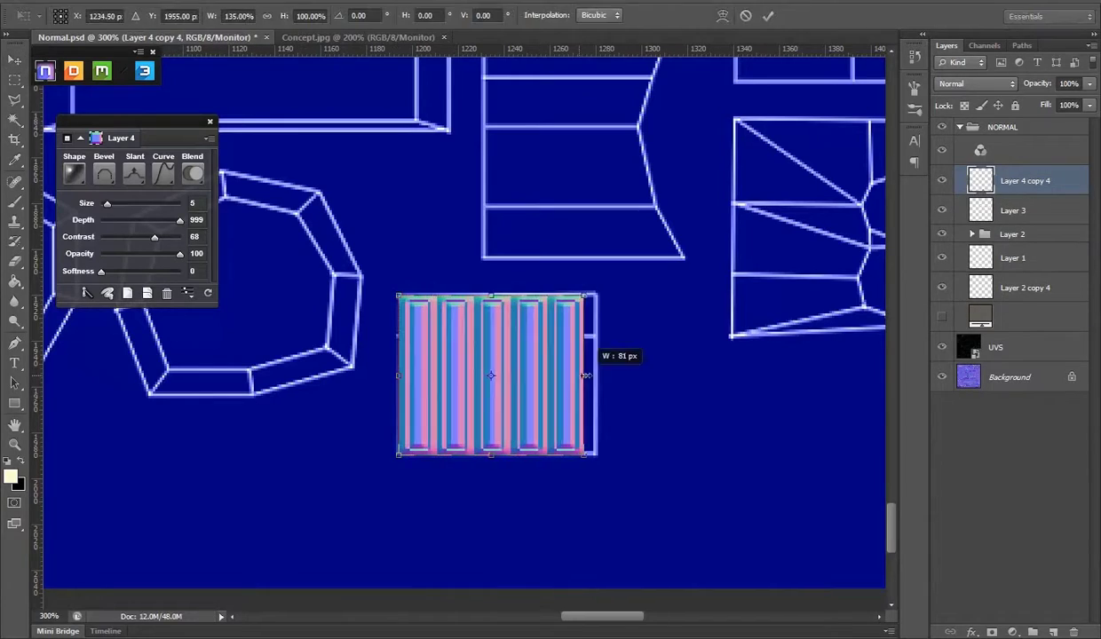
{"action": "key", "text": "ctrl+s"}
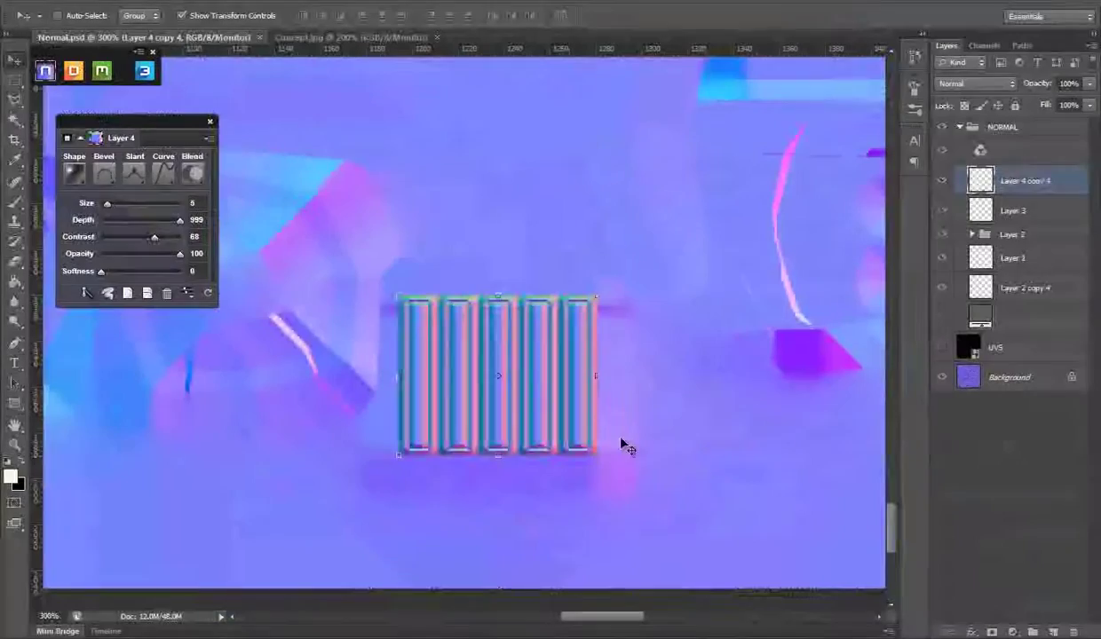
{"action": "key", "text": "Delete"}
{"action": "left_click", "coordinate": [942, 317]}
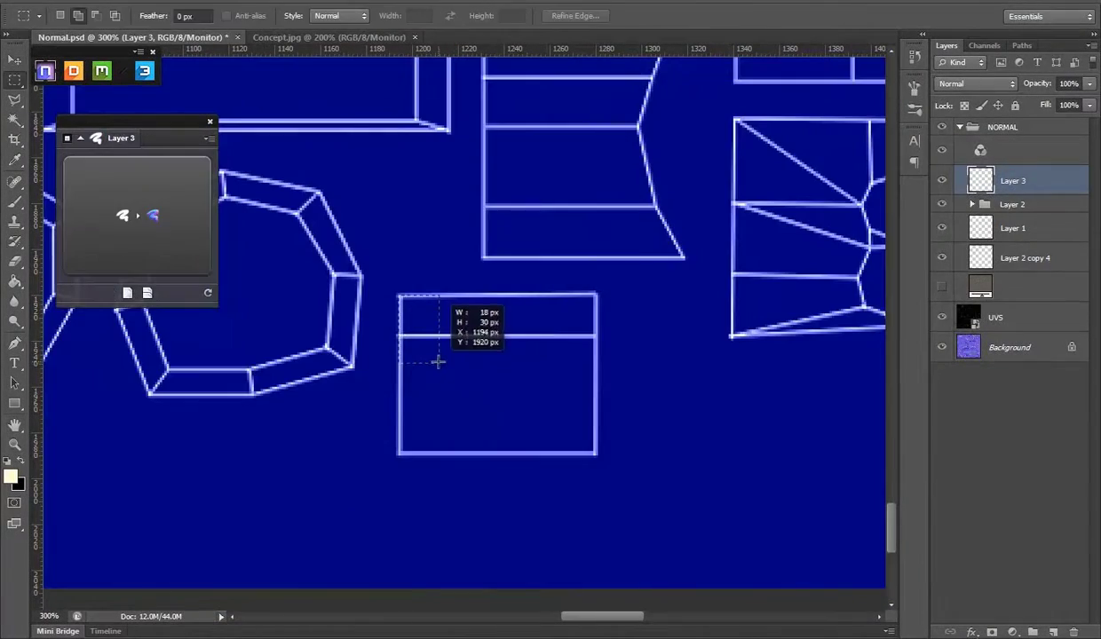
Step: Bevel the marquee strip with nDo, duplicate it across the rectangle, merge the copies and fit them
{"action": "left_click", "coordinate": [153, 216]}
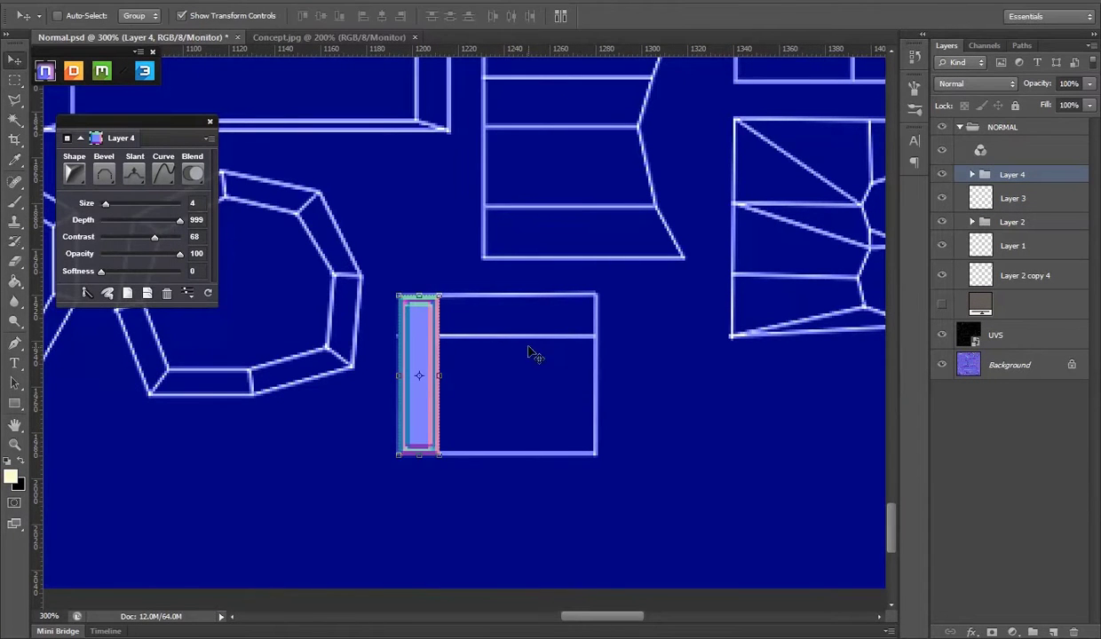
{"action": "mouse_move", "coordinate": [579, 364]}
{"action": "left_mouse_down", "text": "alt"}
{"action": "mouse_move", "coordinate": [566, 356]}
{"action": "mouse_move", "coordinate": [636, 349]}
{"action": "mouse_move", "coordinate": [587, 375]}
{"action": "left_mouse_up", "text": "alt"}
{"action": "left_click", "coordinate": [1021, 243], "text": "shift"}
{"action": "right_click", "coordinate": [1021, 240]}
{"action": "left_click", "coordinate": [1003, 432]}
{"action": "key", "text": "ctrl+t"}
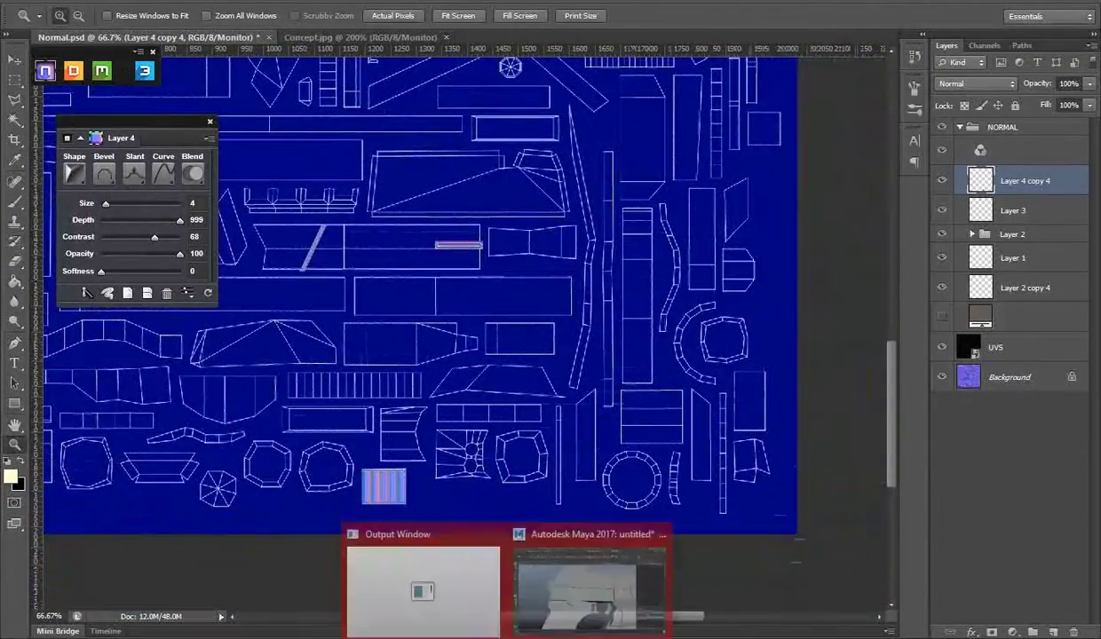
Step: Zoom to the next rectangular UV island and add a new empty layer
{"action": "left_click", "coordinate": [590, 590]}
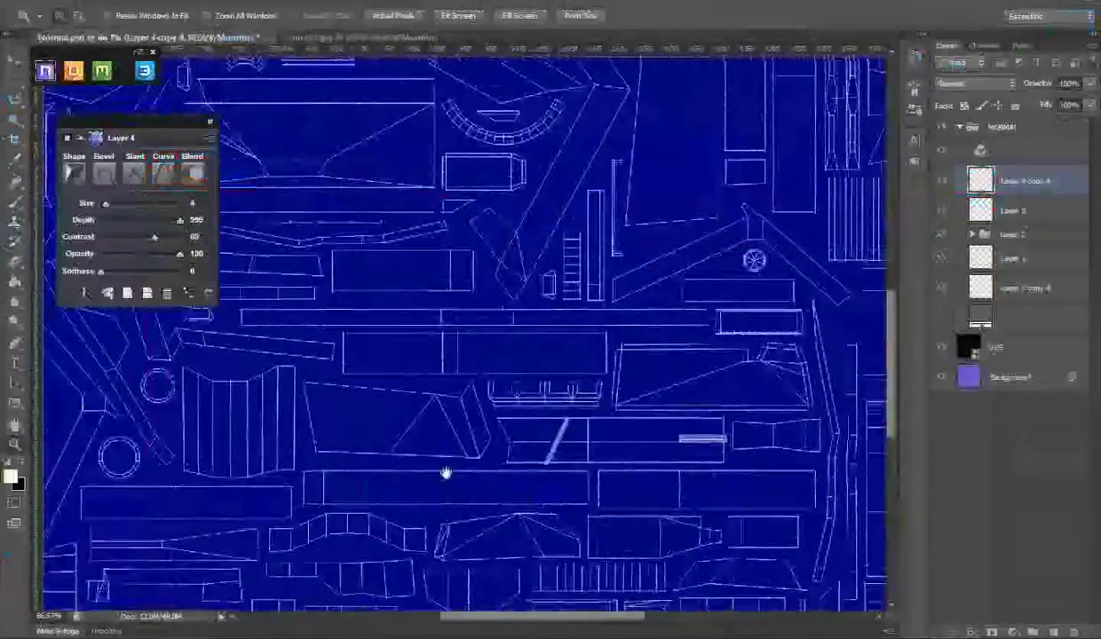
{"action": "mouse_move", "coordinate": [460, 467]}
{"action": "left_mouse_down"}
{"action": "mouse_move", "coordinate": [396, 324]}
{"action": "mouse_move", "coordinate": [490, 257]}
{"action": "left_mouse_up"}
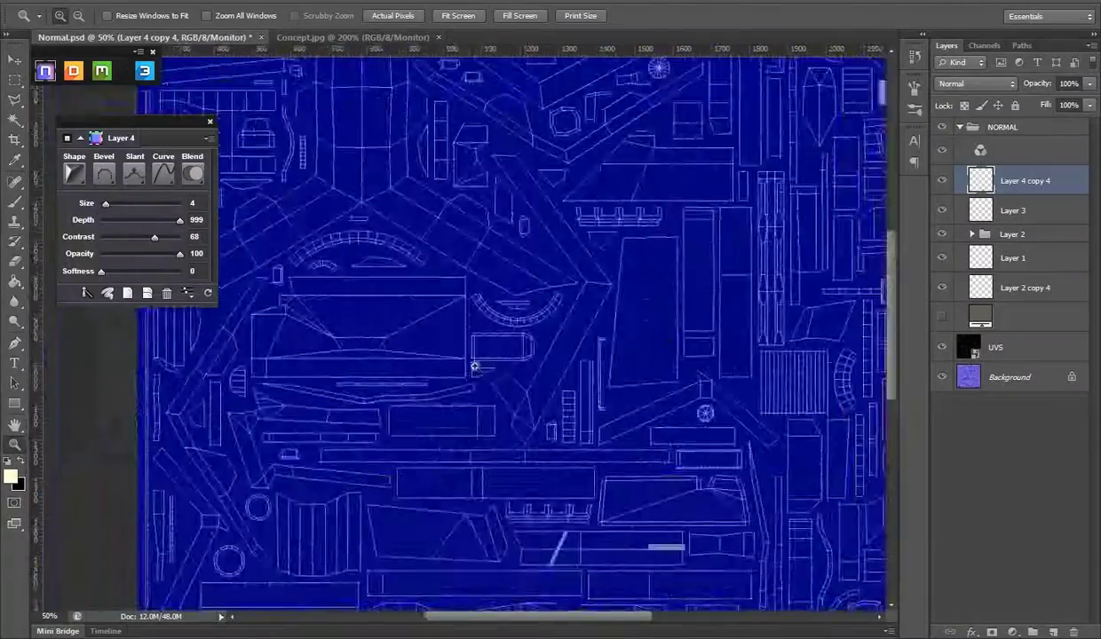
{"action": "left_click_drag", "start_coordinate": [474, 366], "coordinate": [489, 367]}
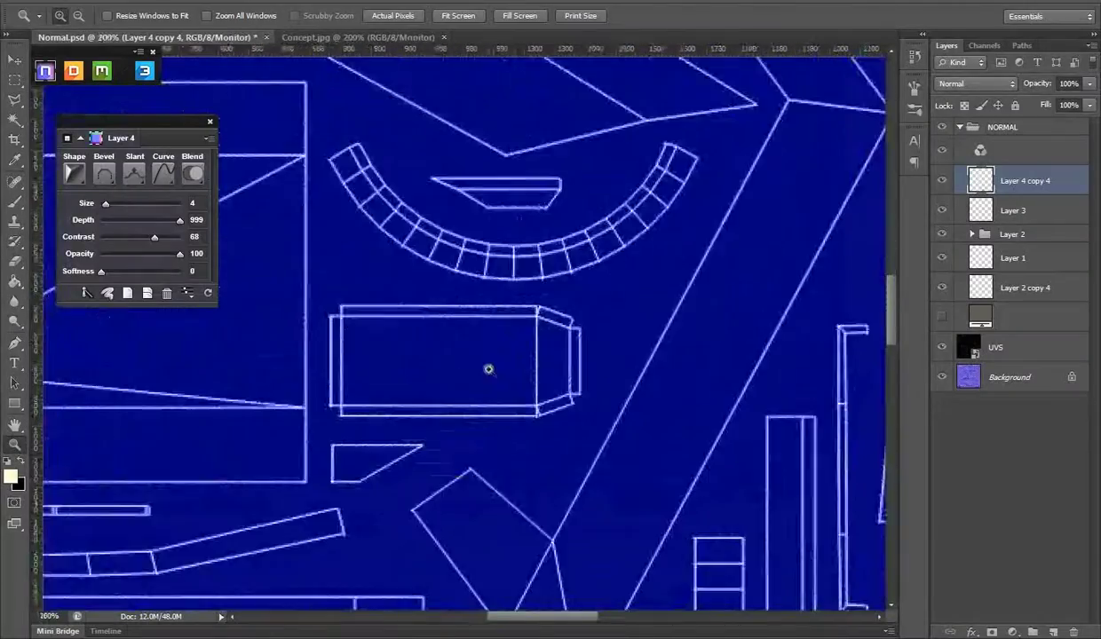
{"action": "left_click", "coordinate": [16, 79]}
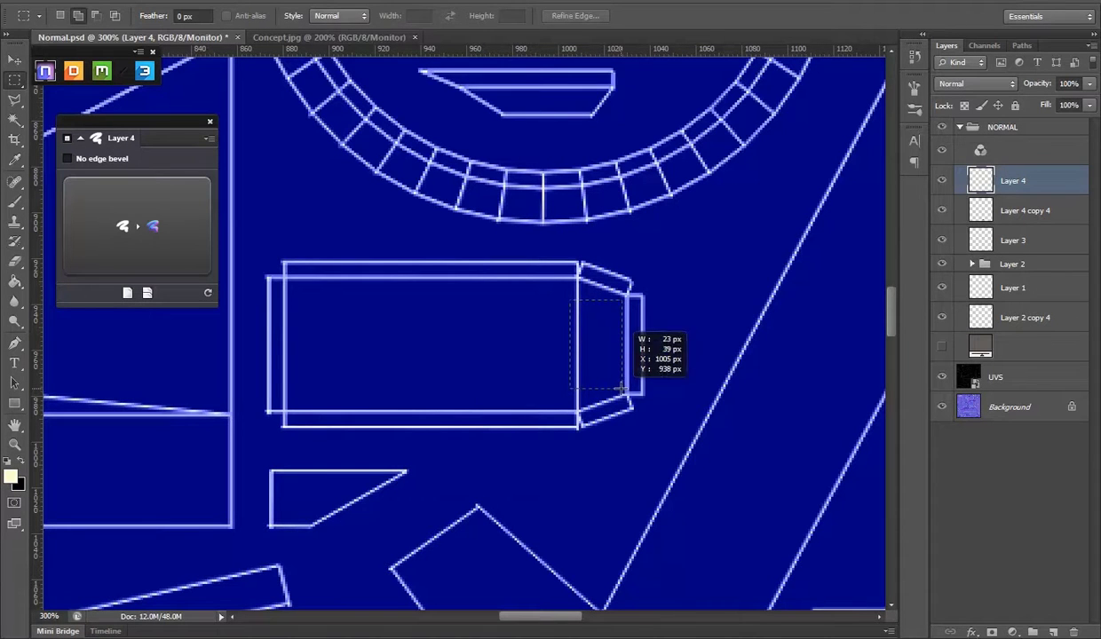
Step: Bevel the polygonal end cap and add a round dome hole with bevel size 5
{"action": "key", "text": "l"}
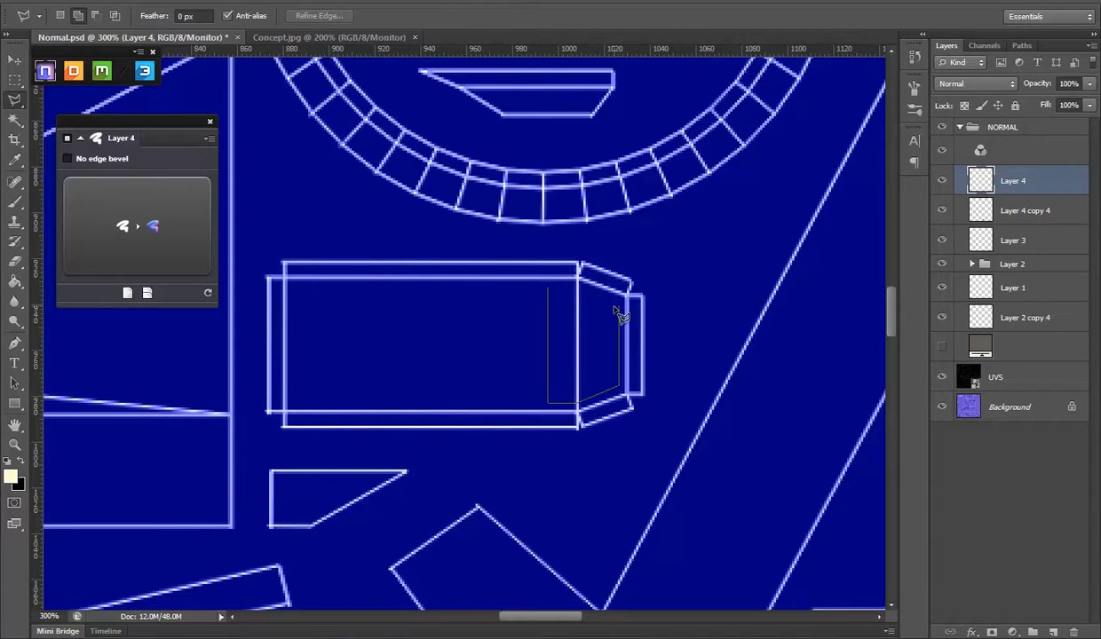
{"action": "left_click", "coordinate": [76, 261]}
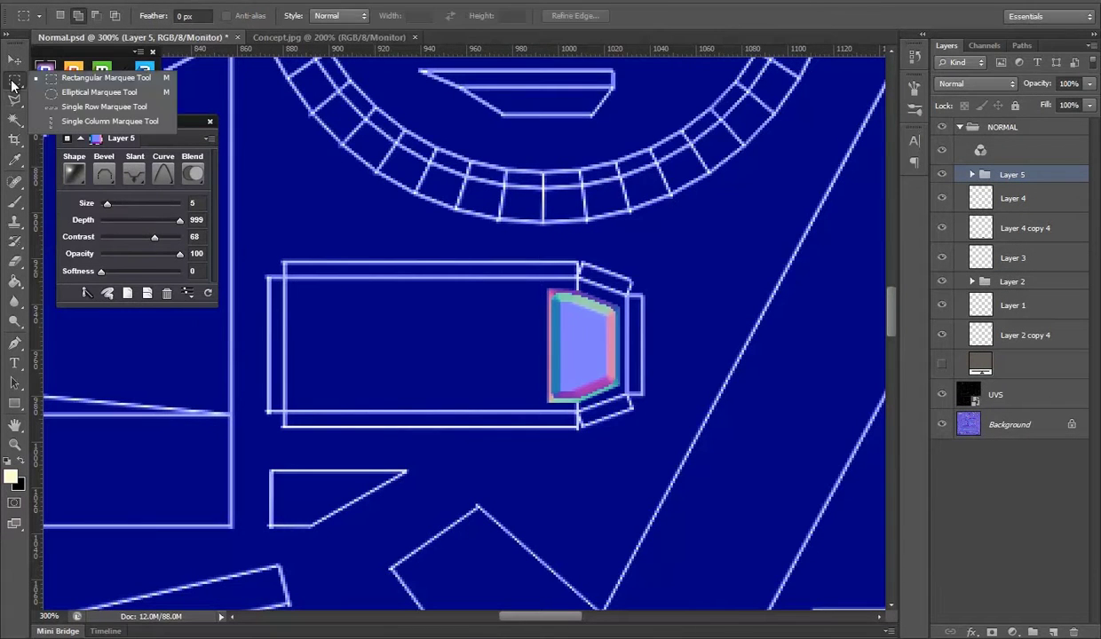
{"action": "left_click", "coordinate": [151, 215]}
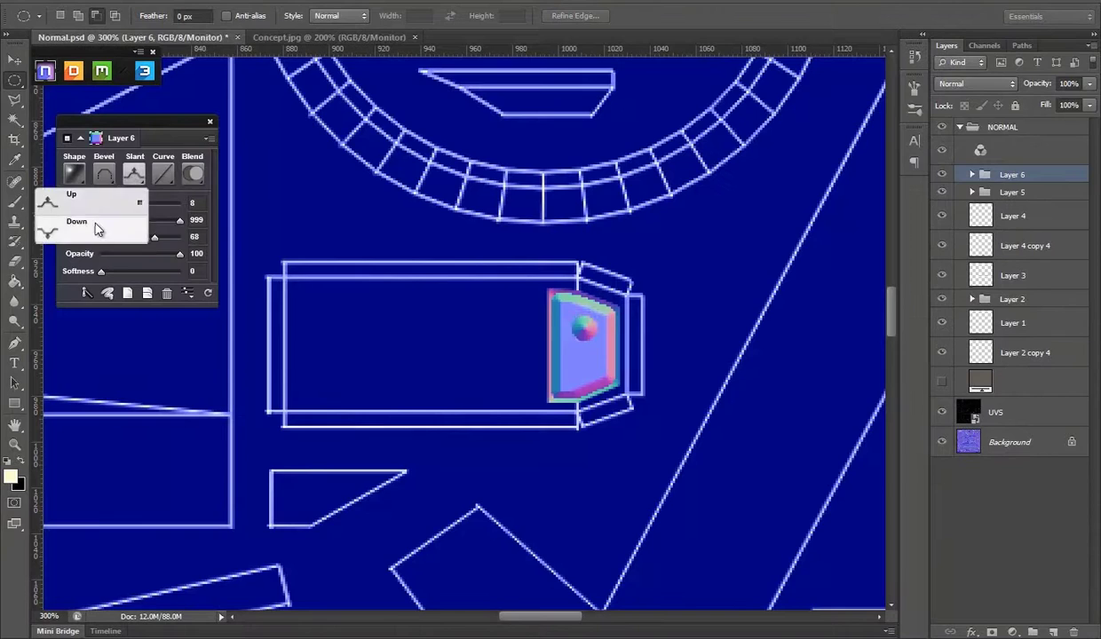
{"action": "left_click_drag", "start_coordinate": [113, 203], "coordinate": [107, 204]}
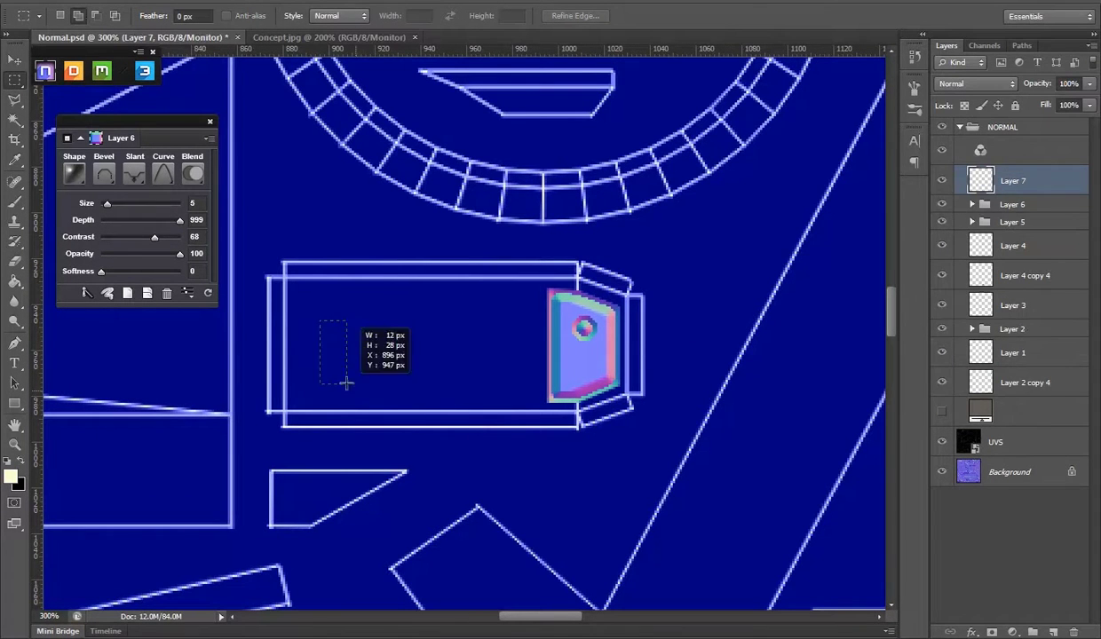
Step: Make a beveled rib strip with the Rolling Slope - Ascending curve, size 4, then a hollow profile
{"action": "left_click", "coordinate": [176, 204]}
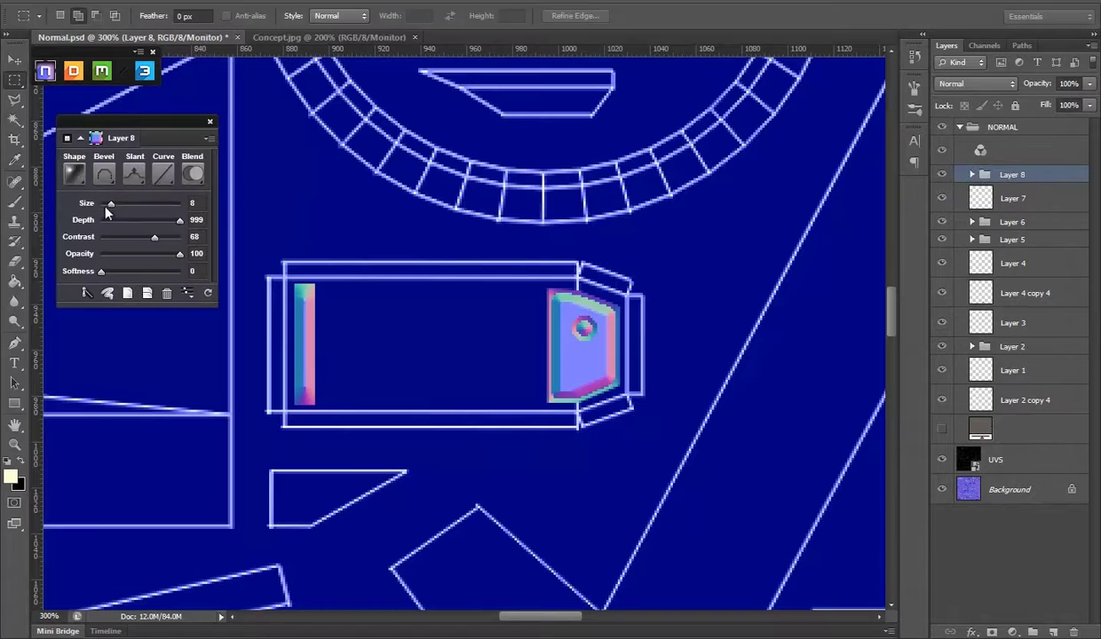
{"action": "left_click", "coordinate": [163, 174]}
{"action": "left_click", "coordinate": [60, 391]}
{"action": "left_click_drag", "start_coordinate": [108, 203], "coordinate": [106, 207]}
{"action": "left_click", "coordinate": [163, 174]}
{"action": "left_click", "coordinate": [79, 275]}
{"action": "left_click_drag", "start_coordinate": [107, 204], "coordinate": [105, 204]}
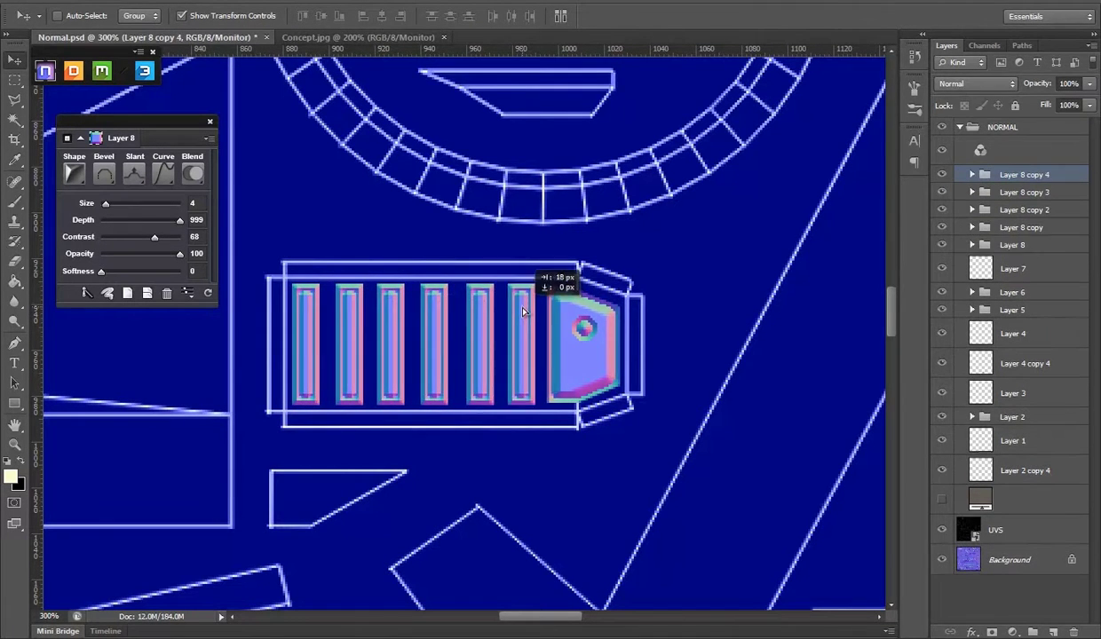
Step: Hide the UV wireframe and inspect the new end cap and ribs on the pistol
{"action": "left_click", "coordinate": [942, 548]}
{"action": "mouse_move", "coordinate": [560, 332]}
{"action": "left_mouse_down"}
{"action": "mouse_move", "coordinate": [729, 370]}
{"action": "mouse_move", "coordinate": [467, 294]}
{"action": "left_mouse_up"}
{"action": "scroll", "coordinate": [467, 294], "scroll_direction": "up", "scroll_amount": 3}
{"action": "scroll", "coordinate": [471, 302], "scroll_direction": "up", "scroll_amount": 3}
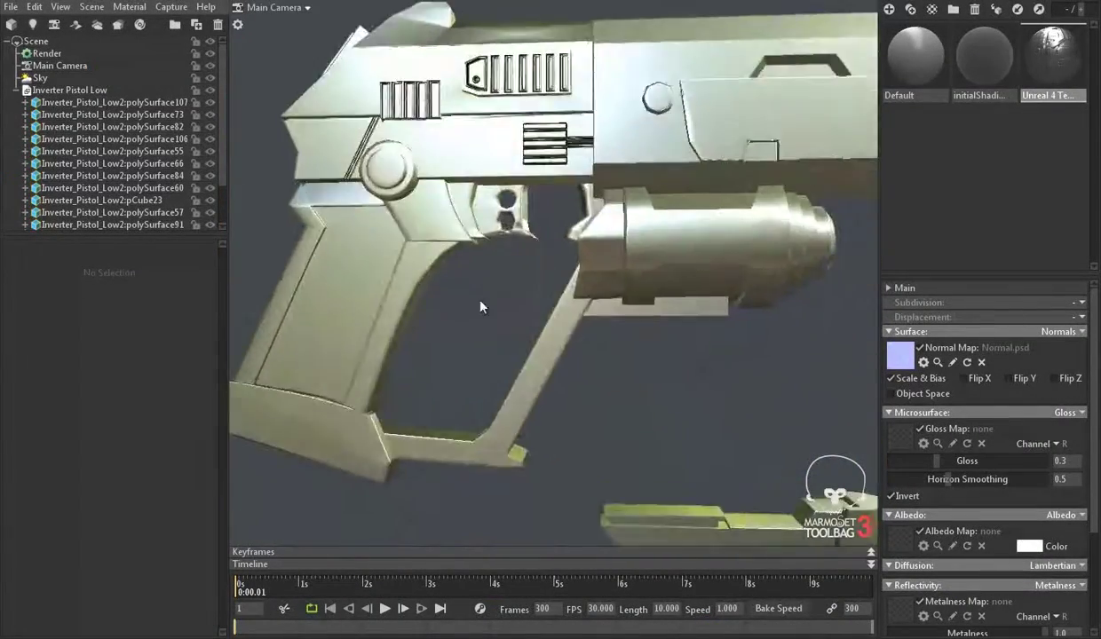
{"action": "scroll", "coordinate": [517, 314], "scroll_direction": "up", "scroll_amount": 3}
{"action": "left_click", "coordinate": [589, 585]}
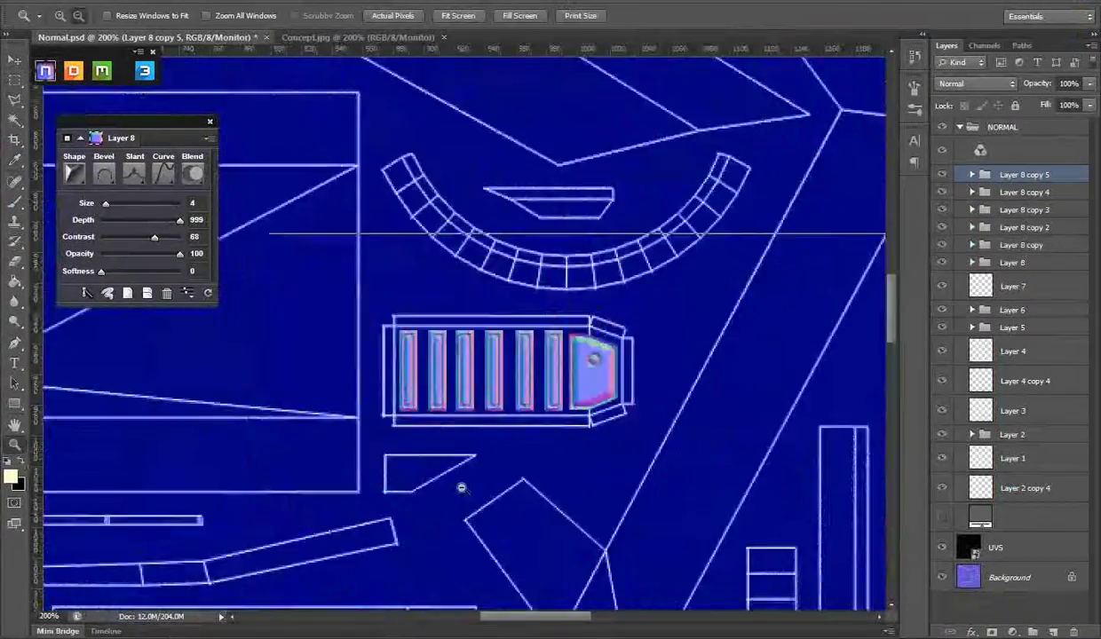
Step: On a new layer, bevel a tall strip with size 7 and the Sawtooth 1 curve
{"action": "left_click", "coordinate": [480, 335]}
{"action": "key", "text": "ctrl+shift+alt+n"}
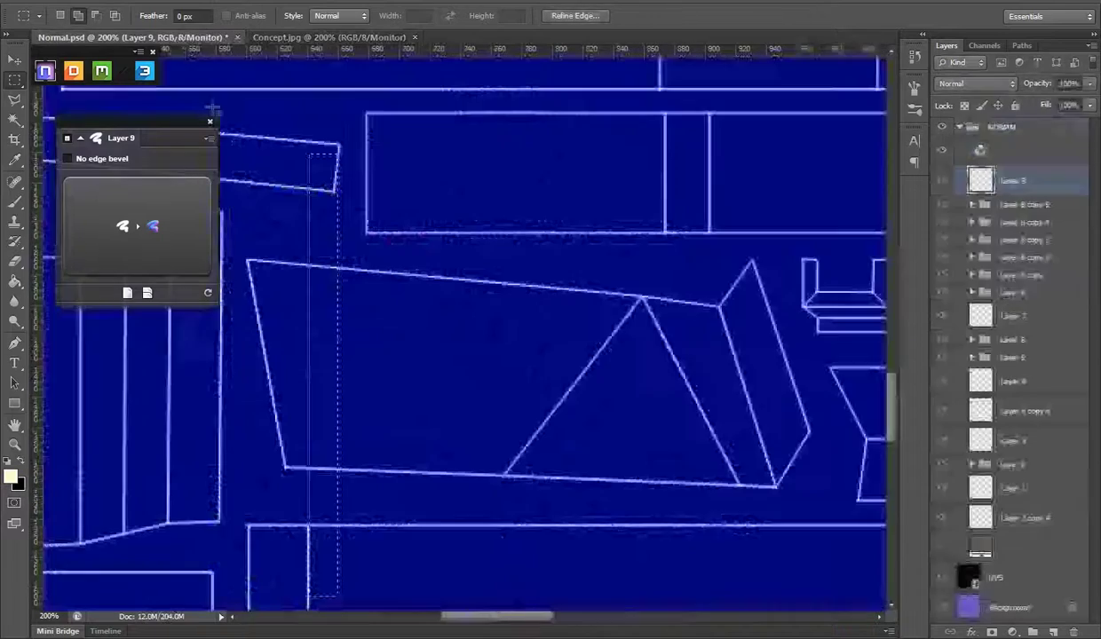
{"action": "left_click", "coordinate": [137, 227]}
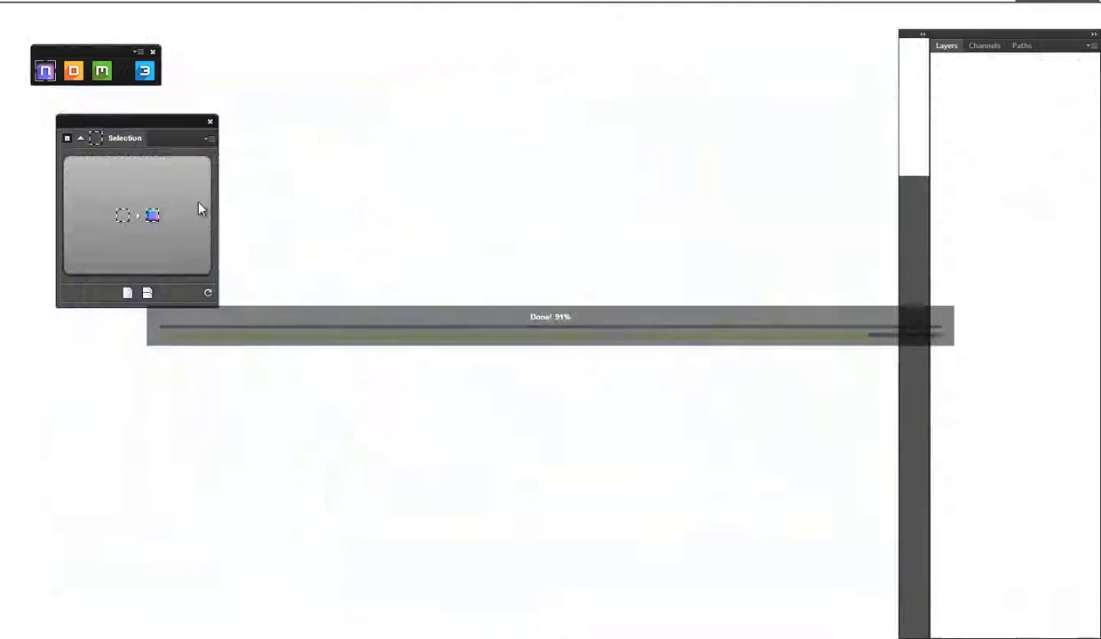
{"action": "left_click", "coordinate": [107, 202]}
{"action": "left_click", "coordinate": [109, 204]}
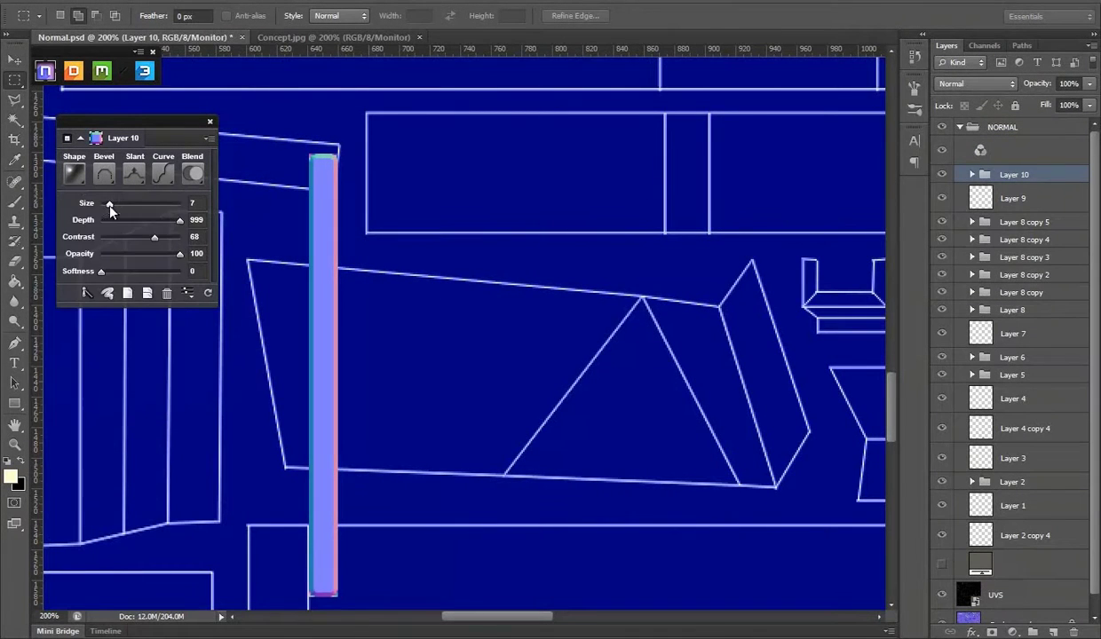
{"action": "left_click", "coordinate": [162, 174]}
{"action": "left_click", "coordinate": [79, 364]}
{"action": "left_click", "coordinate": [107, 204]}
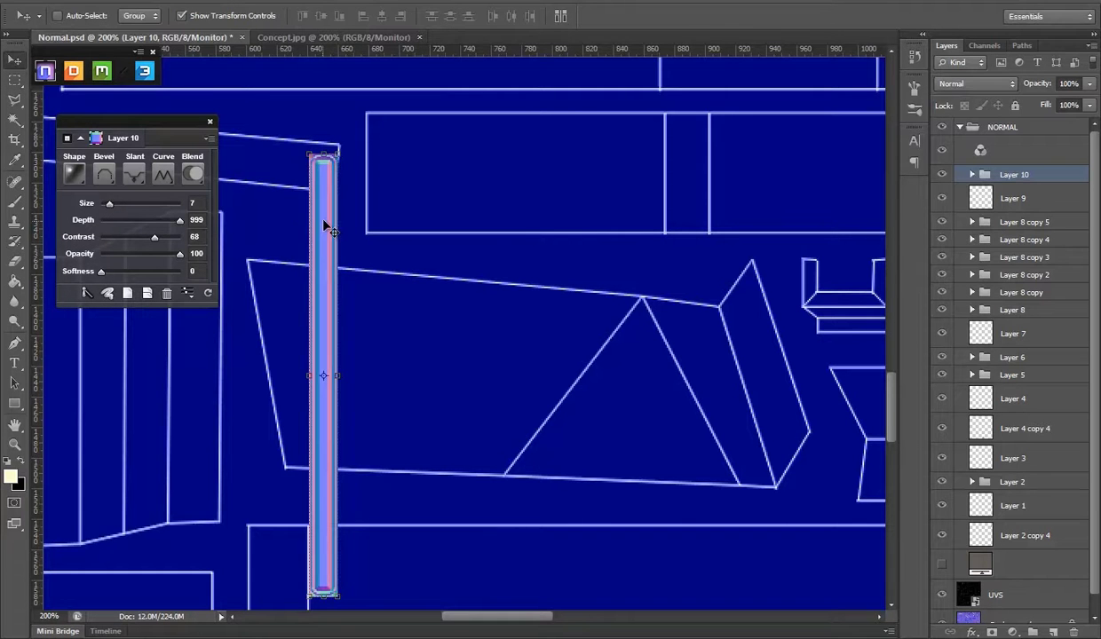
Step: Duplicate the Sawtooth strip into a row, merge, copy the row alongside, and merge everything
{"action": "left_click_drag", "start_coordinate": [261, 242], "coordinate": [318, 251], "text": "alt"}
{"action": "left_click_drag", "start_coordinate": [318, 251], "coordinate": [408, 257], "text": "alt"}
{"action": "left_click_drag", "start_coordinate": [408, 257], "coordinate": [434, 253], "text": "alt"}
{"action": "left_click_drag", "start_coordinate": [433, 253], "coordinate": [471, 255], "text": "alt"}
{"action": "left_click_drag", "start_coordinate": [471, 254], "coordinate": [500, 256], "text": "alt"}
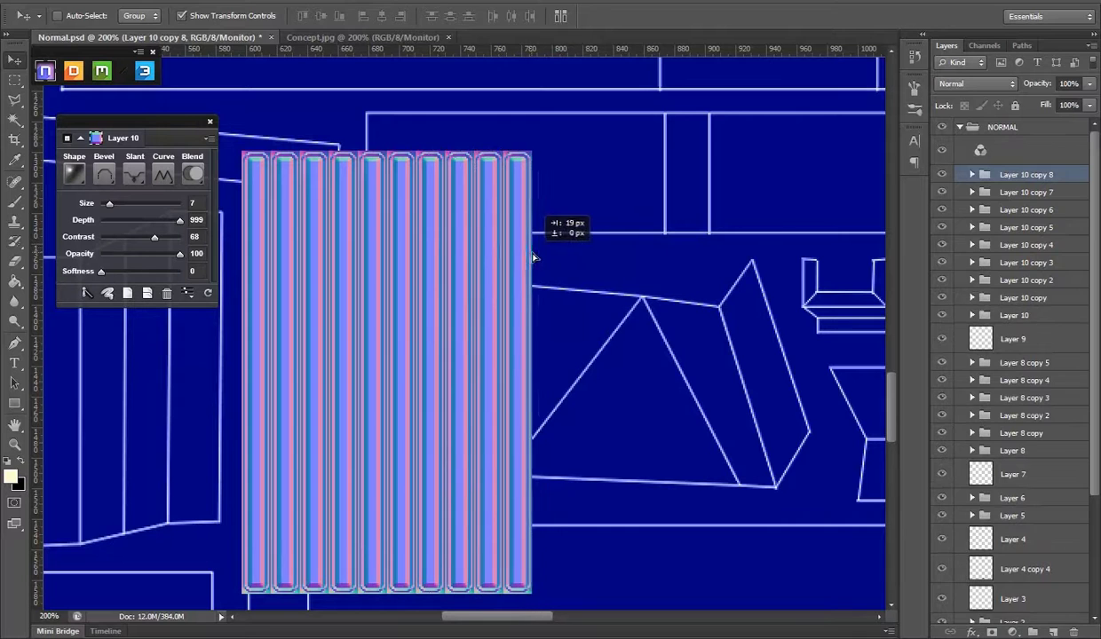
{"action": "left_click", "coordinate": [1014, 333], "text": "shift"}
{"action": "right_click", "coordinate": [1030, 332]}
{"action": "left_click", "coordinate": [918, 489]}
{"action": "left_click_drag", "start_coordinate": [344, 248], "coordinate": [631, 249], "text": "alt"}
{"action": "left_click", "coordinate": [1021, 210], "text": "shift"}
{"action": "right_click", "coordinate": [1030, 196]}
{"action": "left_click", "coordinate": [919, 455]}
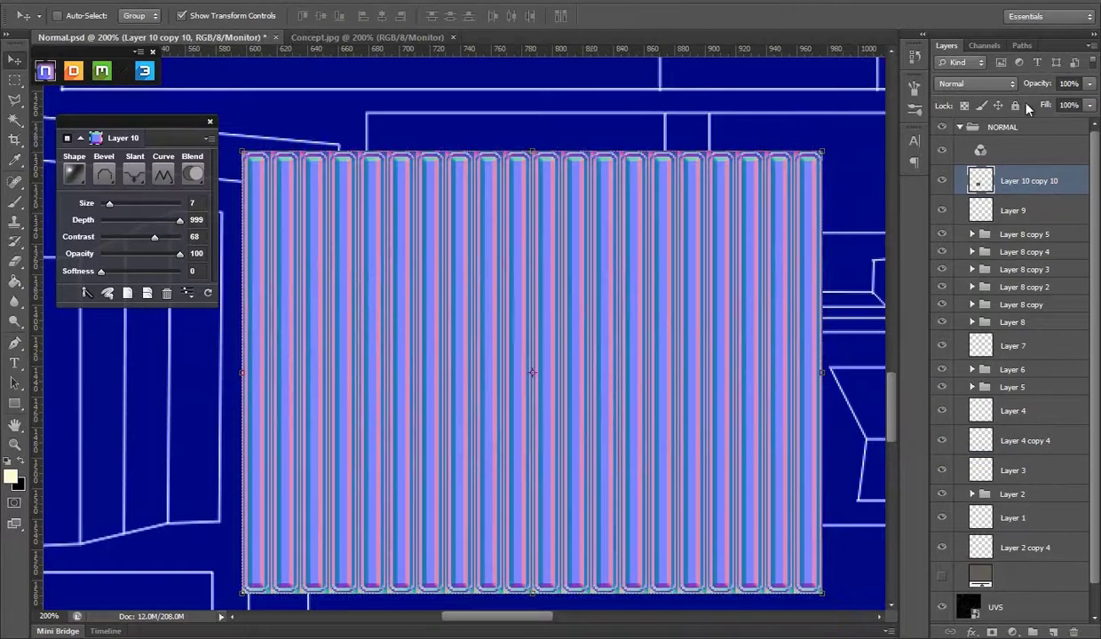
Step: Set the stripes to 64% opacity and rotate them to follow the tilted grip island
{"action": "key", "text": "6"}
{"action": "key", "text": "4"}
{"action": "left_click_drag", "start_coordinate": [692, 268], "coordinate": [657, 246]}
{"action": "mouse_move", "coordinate": [790, 124]}
{"action": "left_mouse_down"}
{"action": "mouse_move", "coordinate": [853, 96]}
{"action": "mouse_move", "coordinate": [747, 252]}
{"action": "left_mouse_up"}
{"action": "key", "text": "Return"}
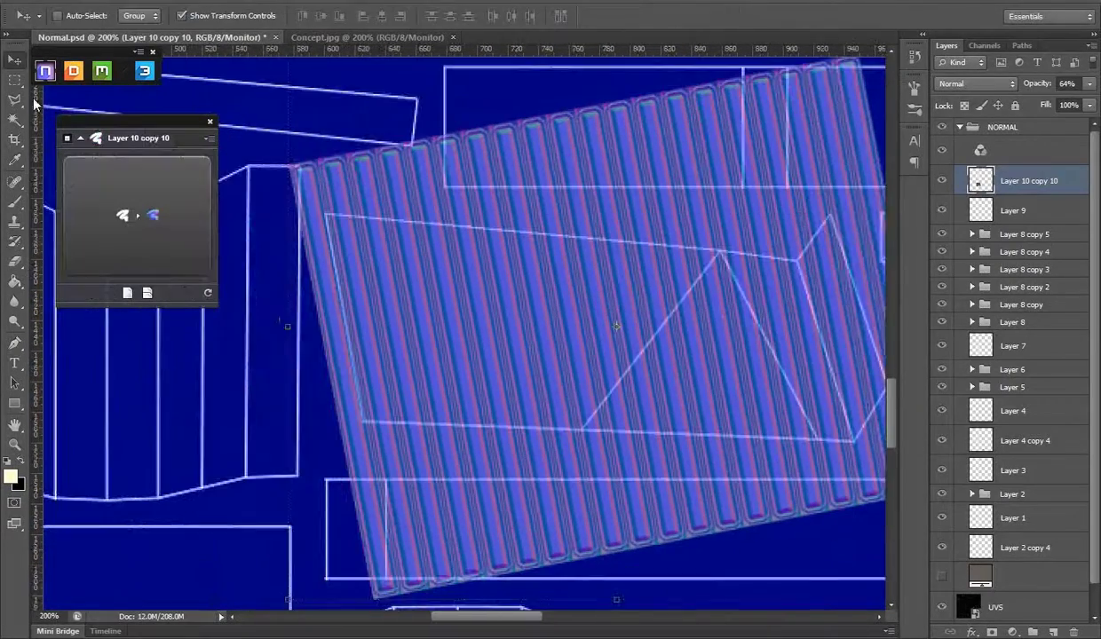
Step: Lasso the grip island, delete stripes outside it, and restore 100% opacity
{"action": "left_click", "coordinate": [367, 448]}
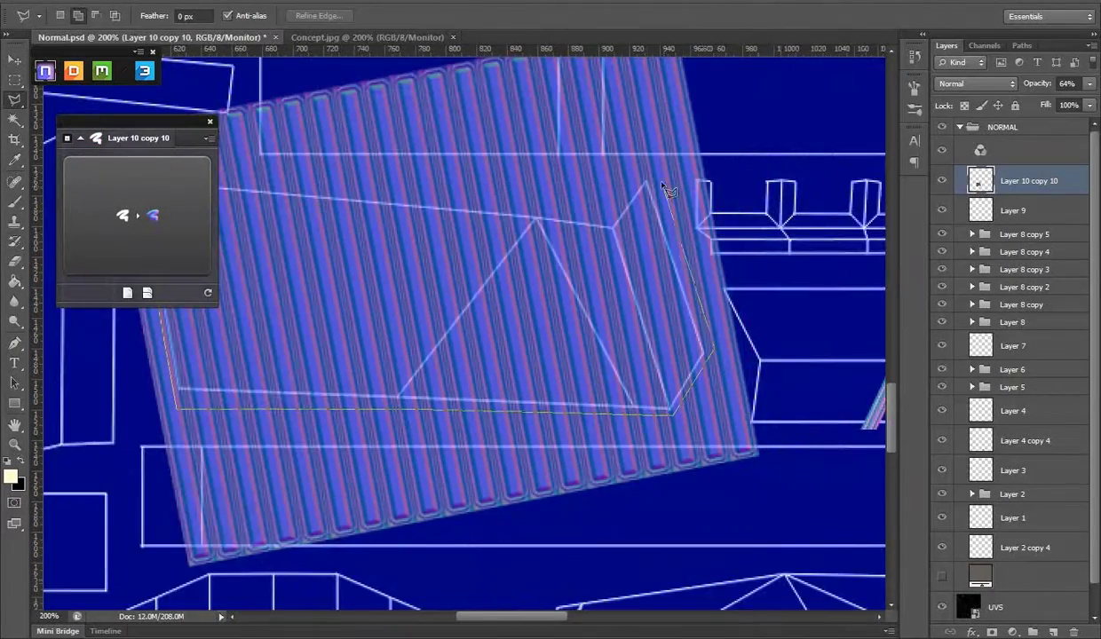
{"action": "left_click_drag", "start_coordinate": [439, 206], "coordinate": [639, 219]}
{"action": "key", "text": "Return"}
{"action": "key", "text": "0"}
{"action": "key", "text": "ctrl+shift+i"}
{"action": "key", "text": "Delete"}
{"action": "right_click", "coordinate": [545, 204]}
{"action": "left_click", "coordinate": [563, 206]}
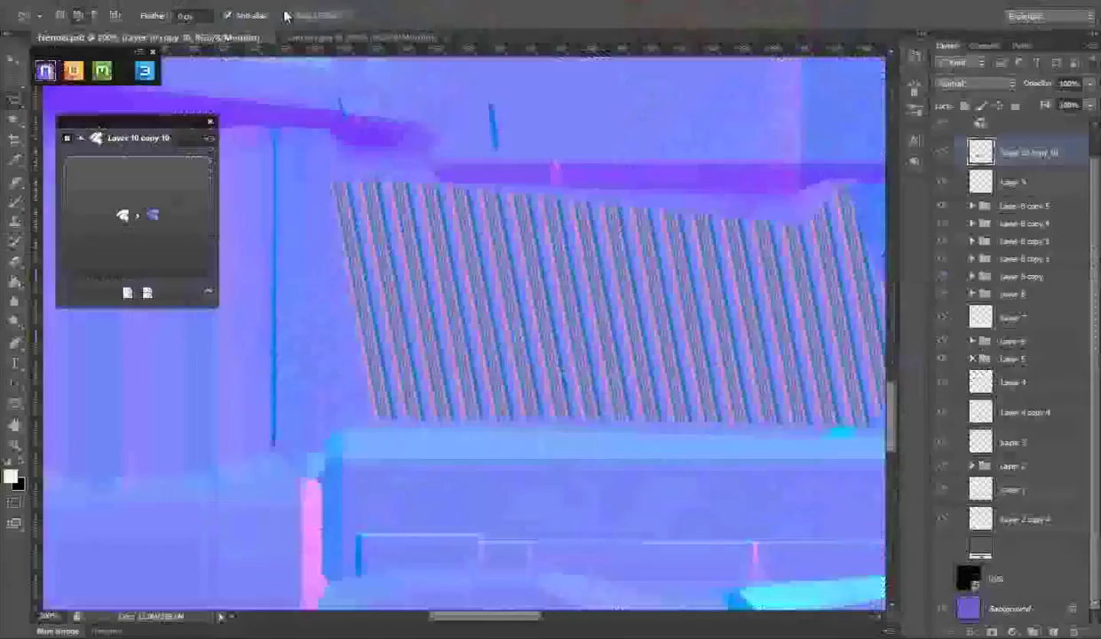
{"action": "left_click", "coordinate": [298, 38]}
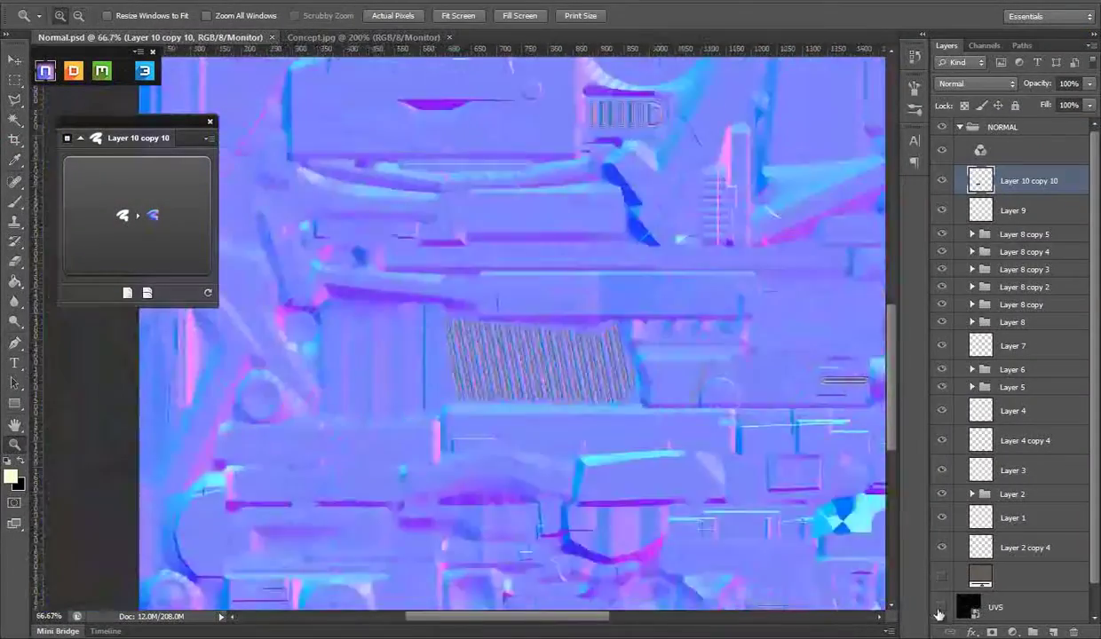
Step: Bevel the circular selection on Layer 11 into a size-19 button with a wave curve profile
{"action": "scroll", "coordinate": [578, 454], "scroll_direction": "down", "scroll_amount": 3}
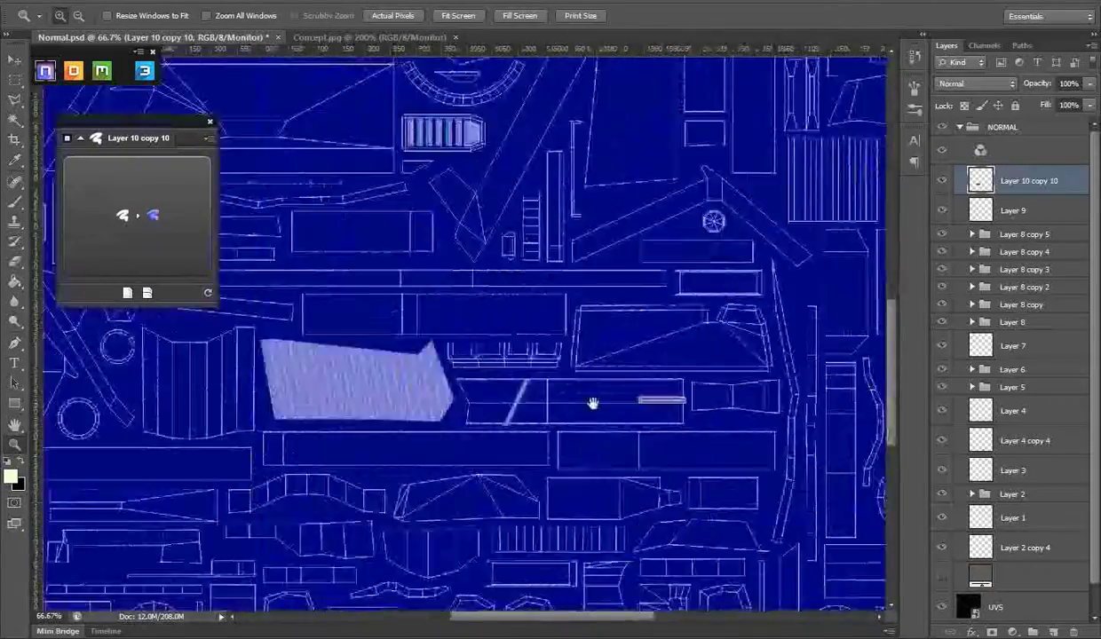
{"action": "scroll", "coordinate": [592, 400], "scroll_direction": "up", "scroll_amount": 10}
{"action": "scroll", "coordinate": [511, 460], "scroll_direction": "right", "scroll_amount": 5}
{"action": "left_click", "coordinate": [1074, 555]}
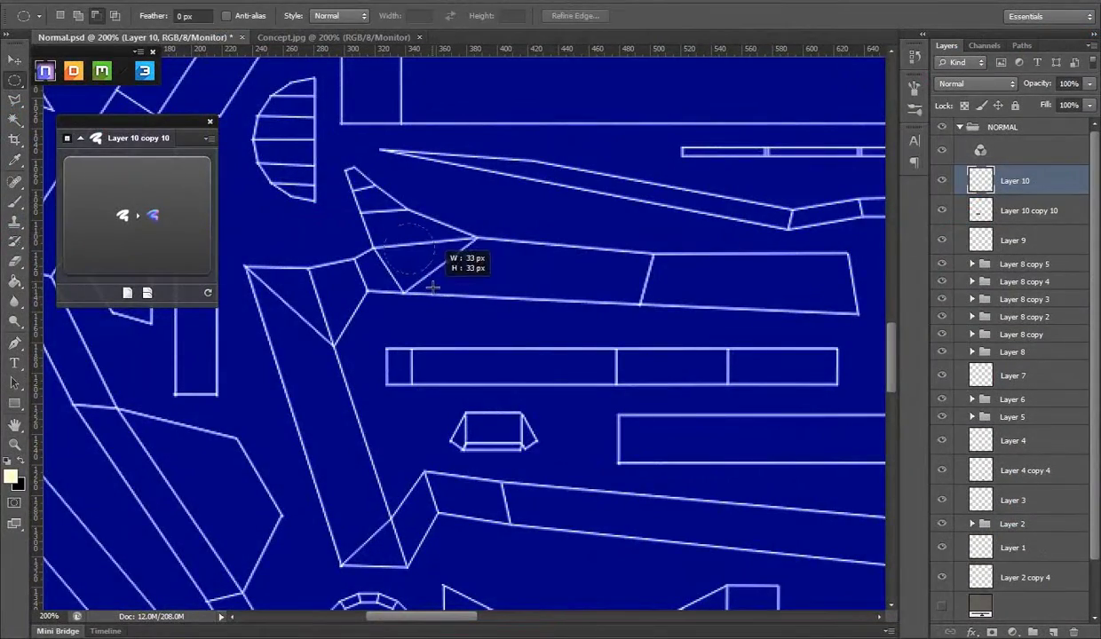
{"action": "left_click", "coordinate": [133, 215]}
{"action": "left_click", "coordinate": [162, 178]}
{"action": "scroll", "coordinate": [113, 281], "scroll_direction": "down", "scroll_amount": 3}
{"action": "left_click", "coordinate": [111, 206]}
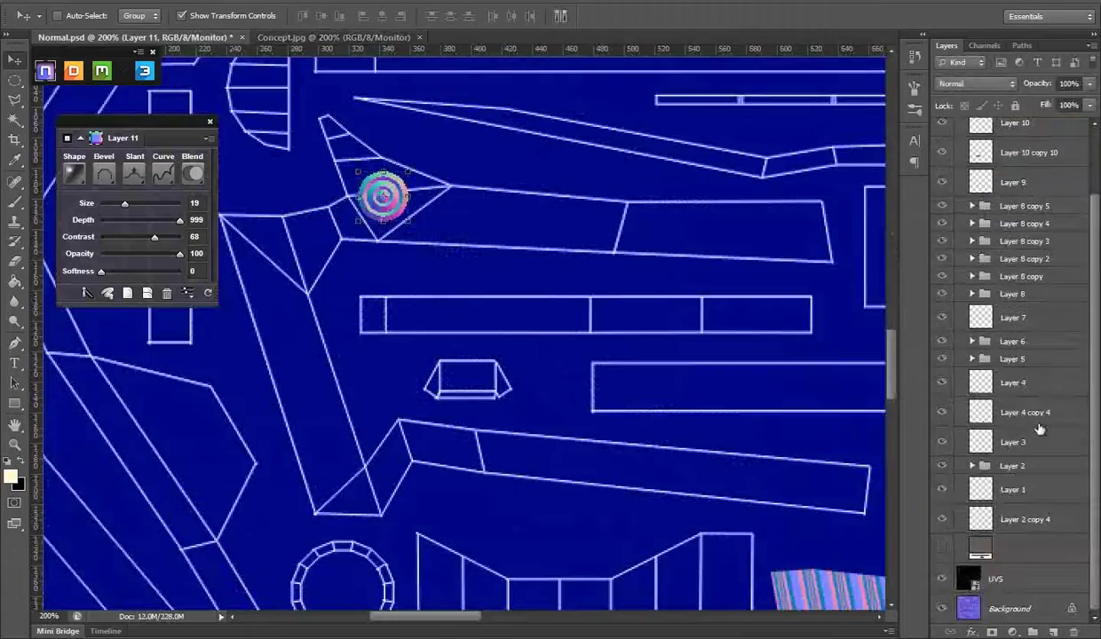
Step: Hide the UVS layer to check the normal map, then select a grip face in Maya to locate its UVs
{"action": "left_click", "coordinate": [942, 579]}
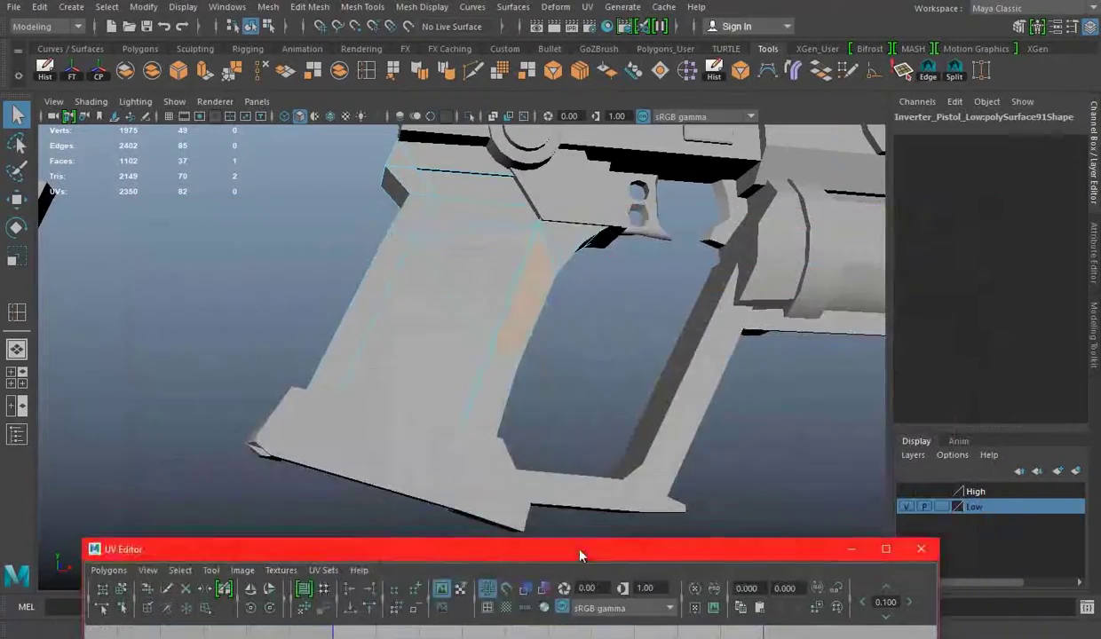
{"action": "left_click", "coordinate": [432, 457]}
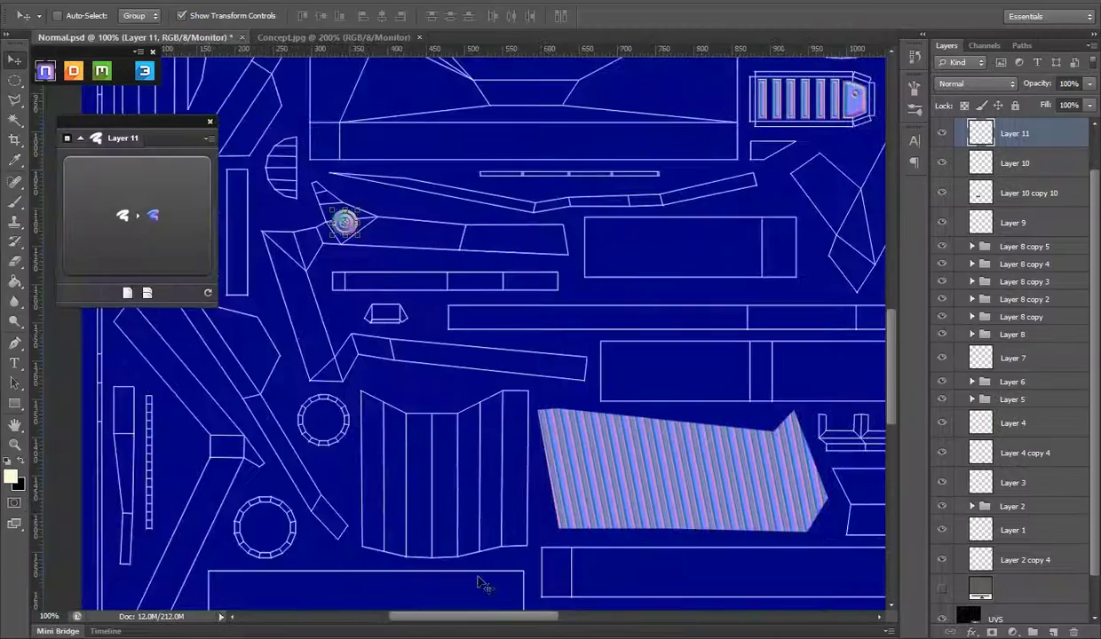
Step: Duplicate the round button and position the copy on its UV island
{"action": "left_click_drag", "start_coordinate": [477, 583], "coordinate": [584, 446], "text": "alt"}
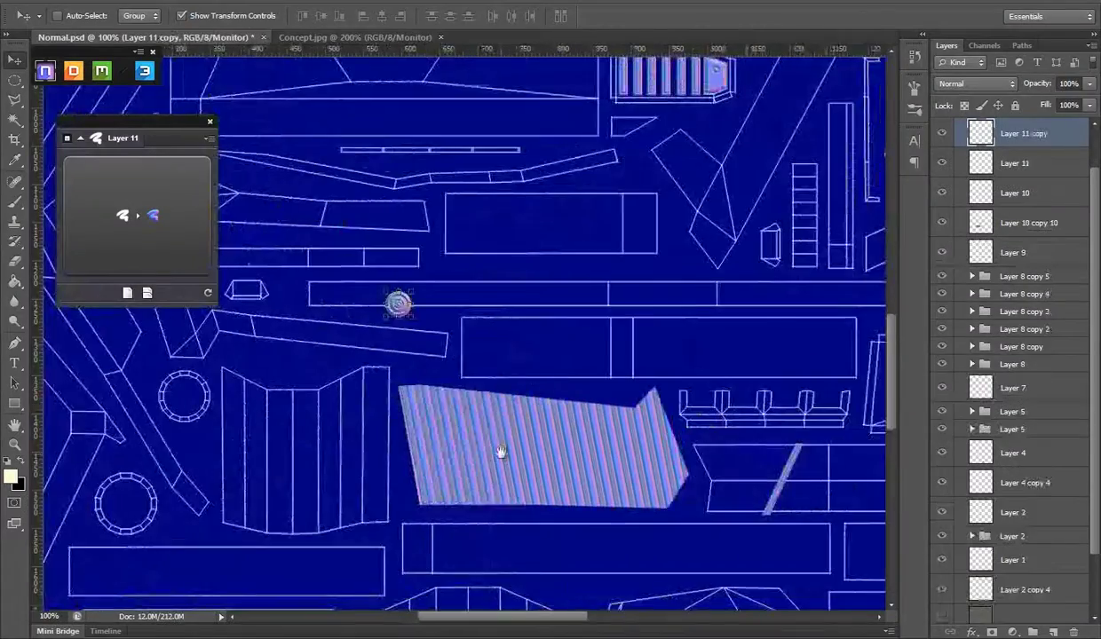
{"action": "left_click", "coordinate": [14, 444]}
{"action": "key", "text": "ctrl+plus"}
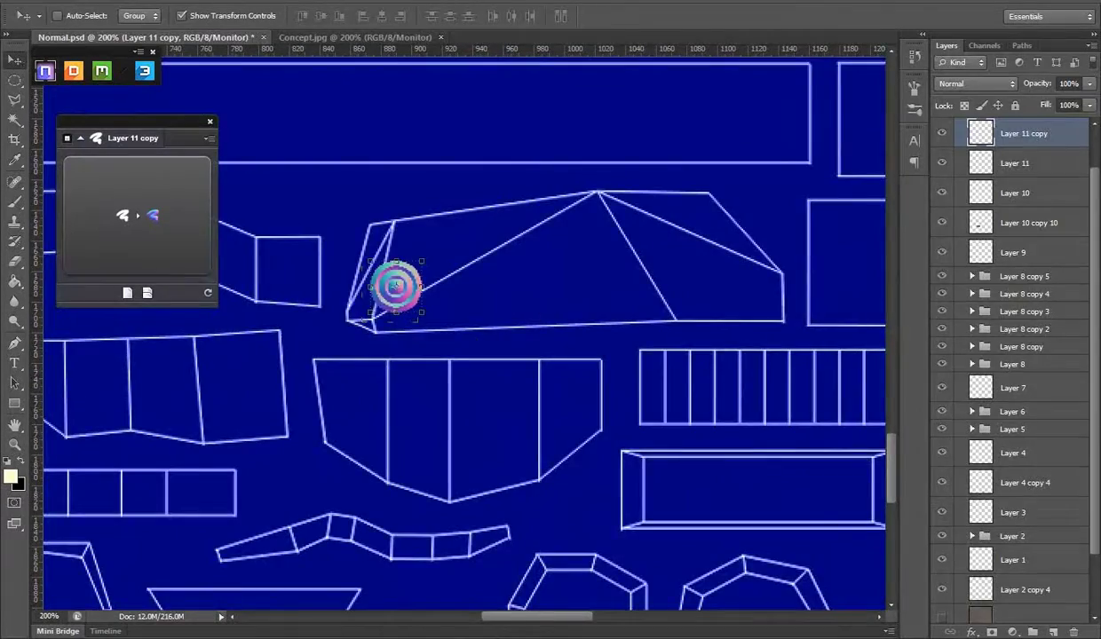
{"action": "left_click_drag", "start_coordinate": [498, 324], "coordinate": [518, 312]}
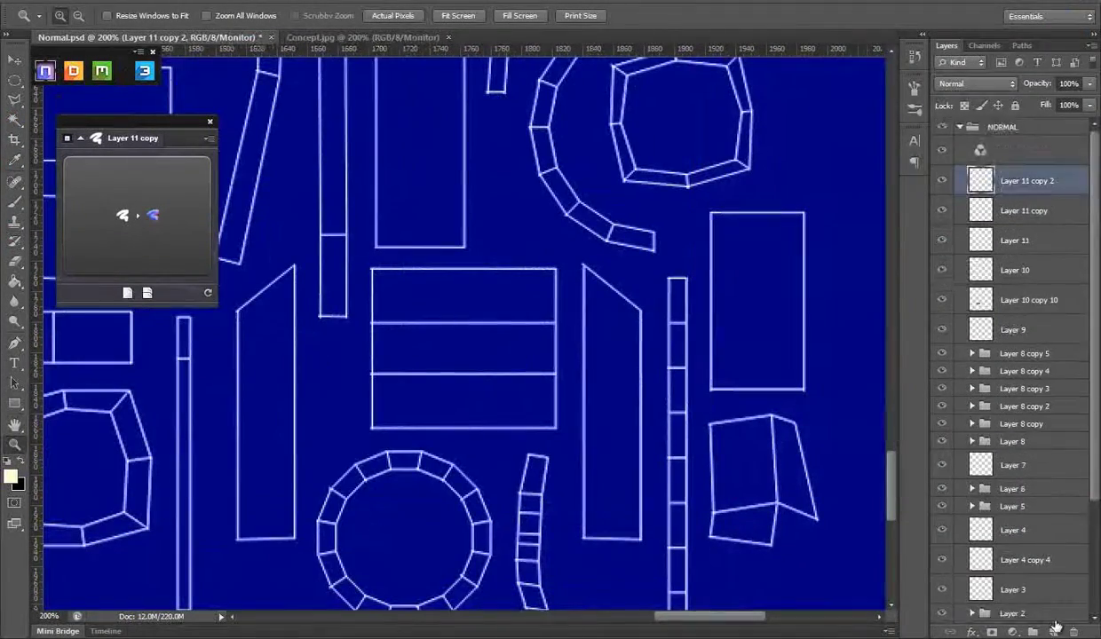
Step: Add a new layer and marquee a narrow strip on the rectangular island
{"action": "left_click", "coordinate": [1061, 631]}
{"action": "left_click", "coordinate": [24, 78]}
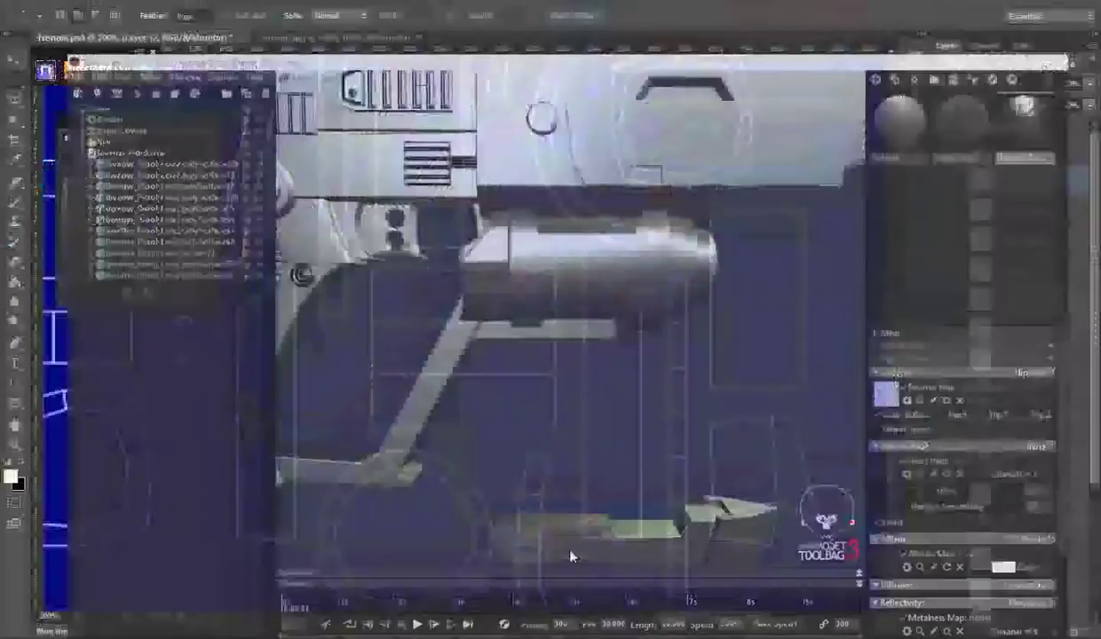
{"action": "left_click_drag", "start_coordinate": [383, 324], "coordinate": [406, 374]}
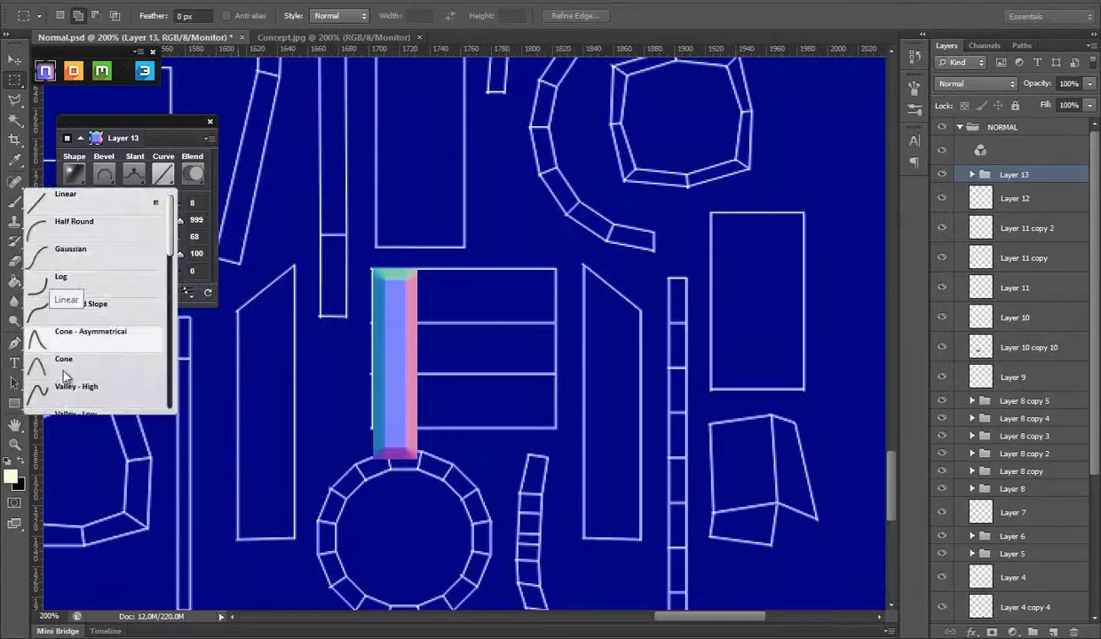
Step: Bevel the strip with a new curve, duplicate it sideways, merge with Ctrl+E, and resize to fit
{"action": "left_click", "coordinate": [64, 382]}
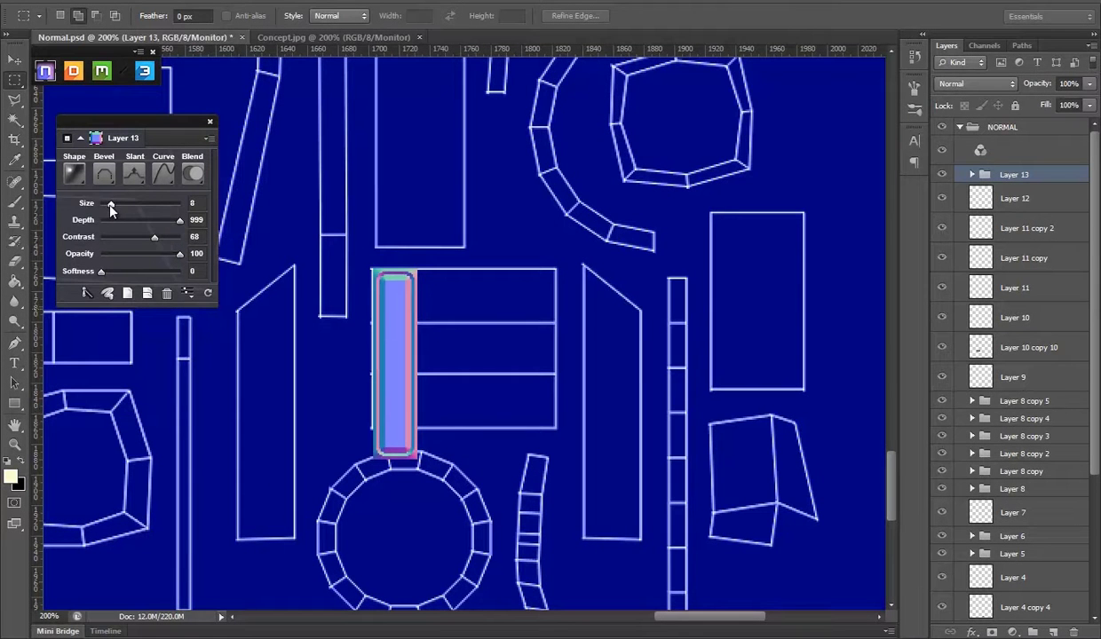
{"action": "key", "text": "v"}
{"action": "mouse_move", "coordinate": [465, 321]}
{"action": "left_mouse_down", "text": "alt"}
{"action": "mouse_move", "coordinate": [569, 331]}
{"action": "mouse_move", "coordinate": [557, 364]}
{"action": "left_mouse_up", "text": "alt"}
{"action": "key", "text": "ctrl+e"}
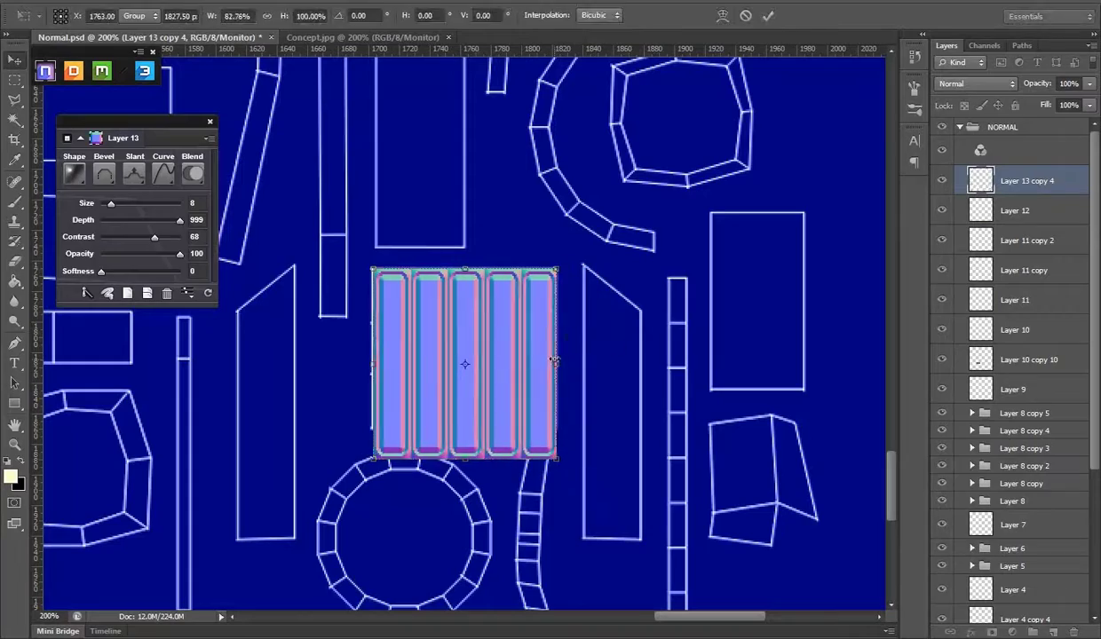
{"action": "key", "text": "Return"}
{"action": "key", "text": "m"}
{"action": "left_click_drag", "start_coordinate": [657, 526], "coordinate": [309, 433]}
{"action": "right_click", "coordinate": [487, 340]}
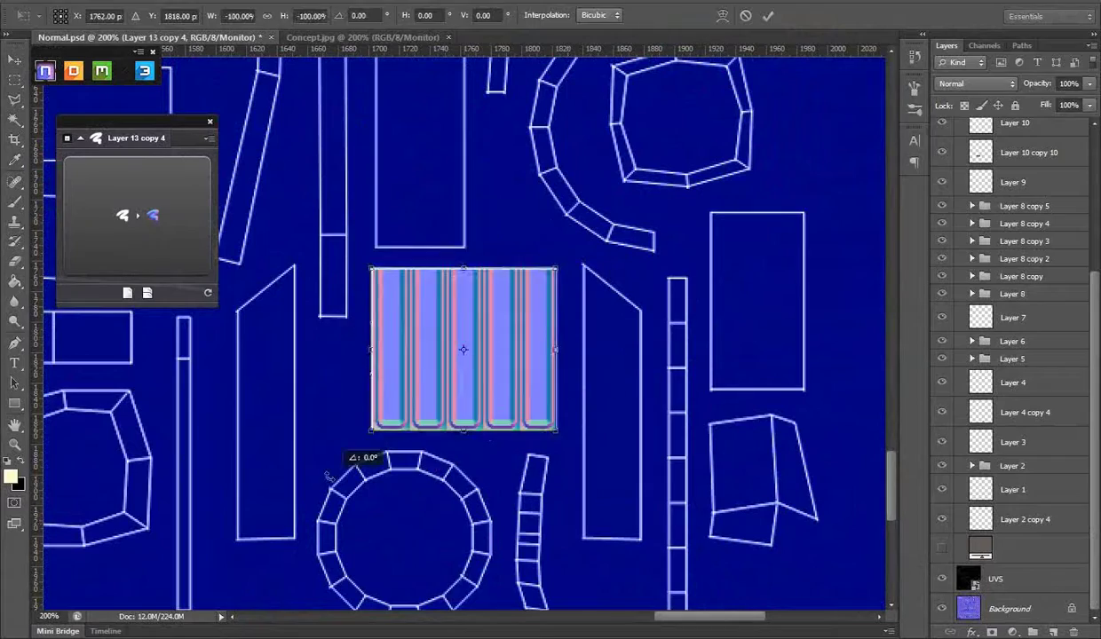
{"action": "key", "text": "Return"}
{"action": "left_click_drag", "start_coordinate": [511, 305], "coordinate": [508, 302]}
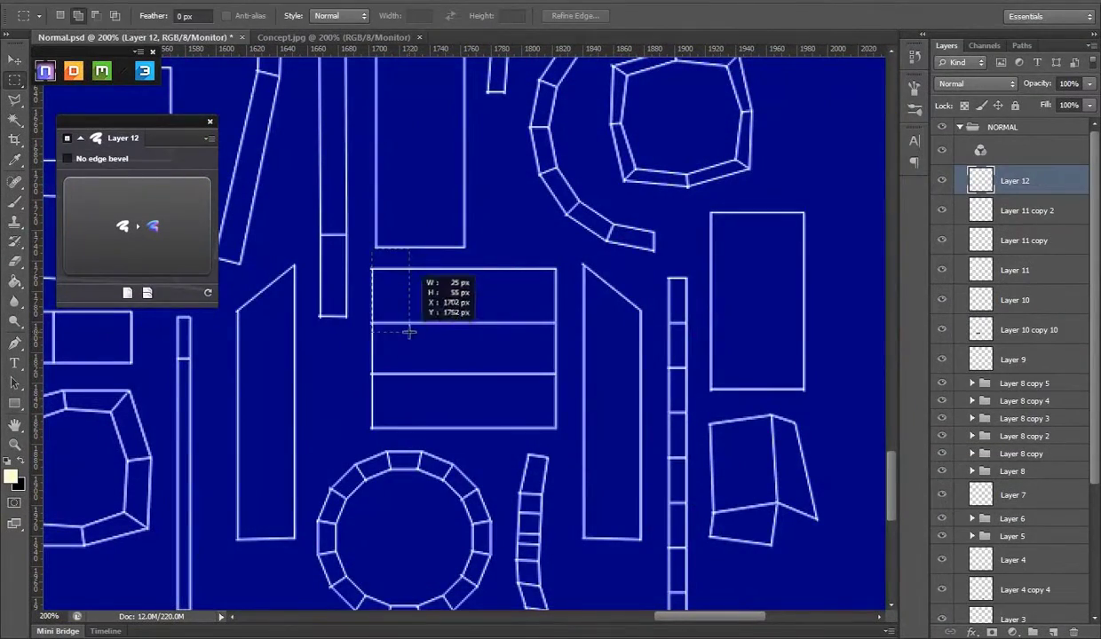
Step: Bevel another strip, duplicate it right, merge and narrow to the island width, then compare
{"action": "left_click_drag", "start_coordinate": [420, 429], "coordinate": [421, 429]}
{"action": "left_click", "coordinate": [166, 207]}
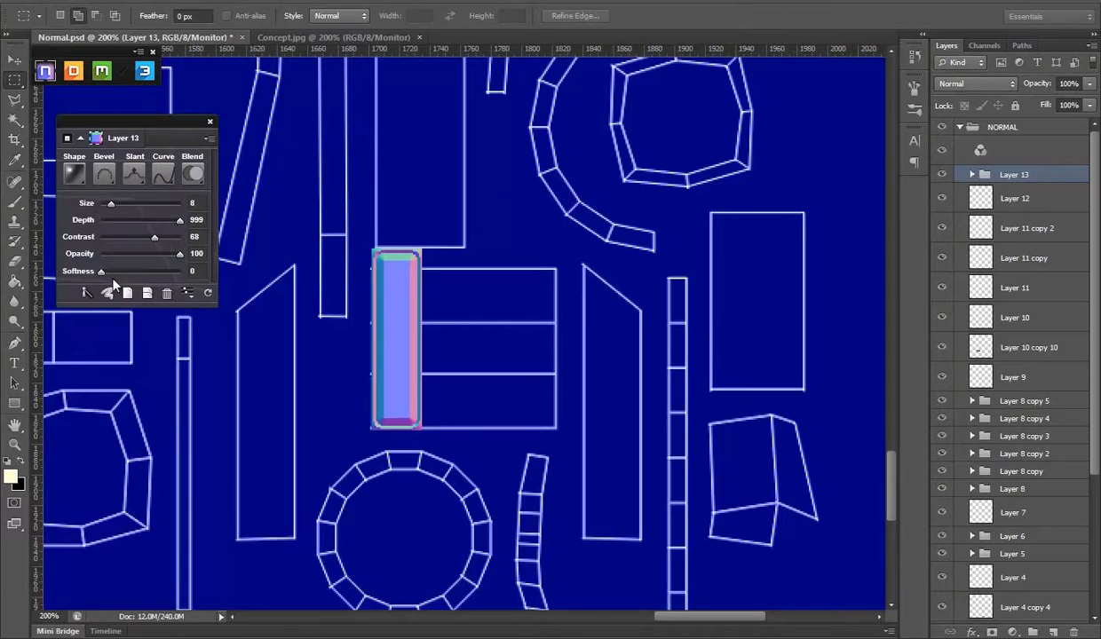
{"action": "left_click_drag", "start_coordinate": [453, 305], "coordinate": [563, 294], "text": "alt"}
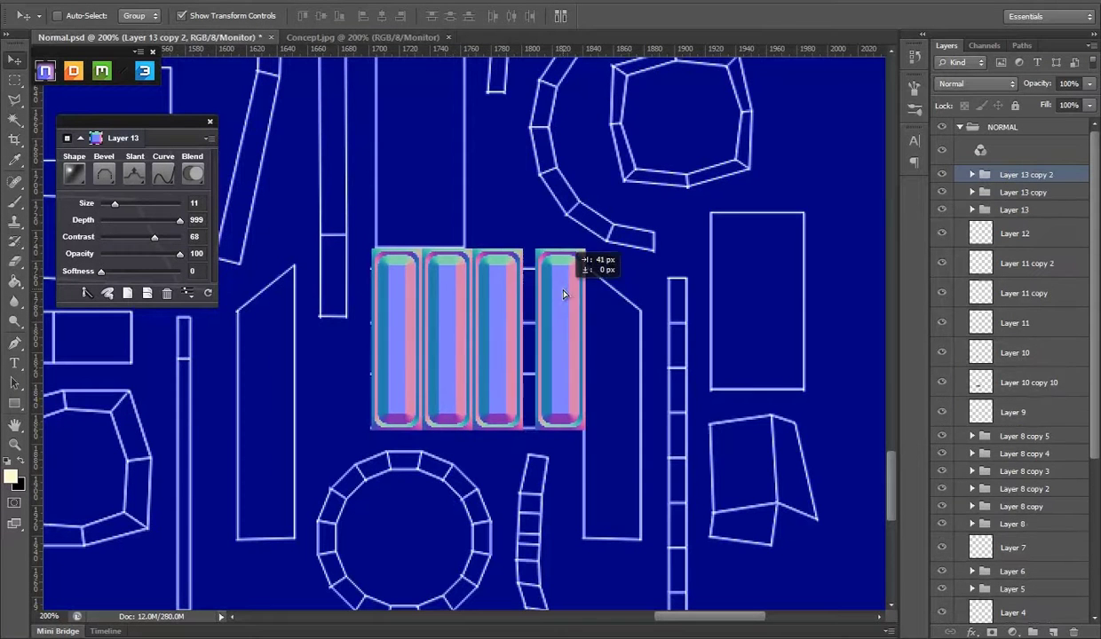
{"action": "right_click", "coordinate": [1025, 251]}
{"action": "left_click", "coordinate": [909, 487]}
{"action": "key", "text": "ctrl+t"}
{"action": "left_click_drag", "start_coordinate": [624, 340], "coordinate": [549, 346]}
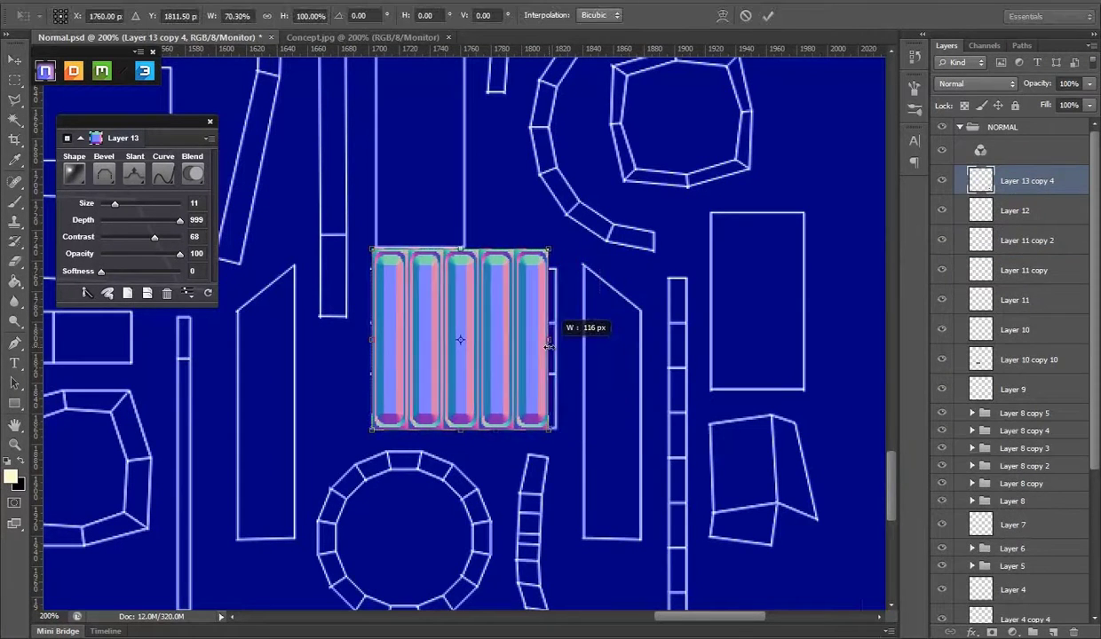
{"action": "scroll", "coordinate": [1012, 355], "scroll_direction": "down", "scroll_amount": 5}
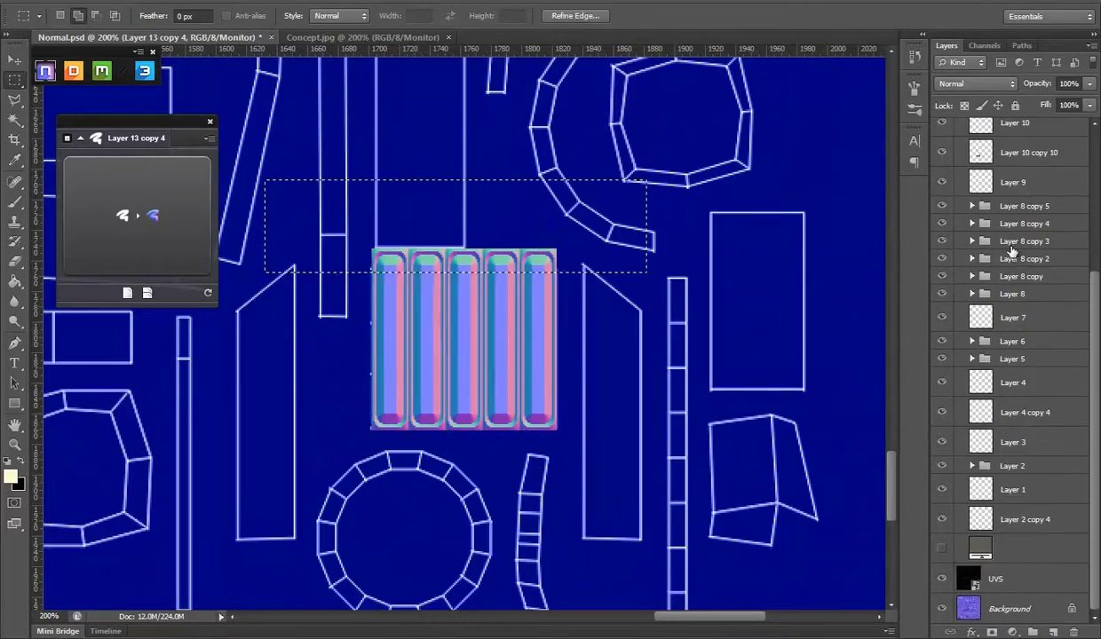
{"action": "scroll", "coordinate": [1012, 355], "scroll_direction": "up", "scroll_amount": 5}
{"action": "left_click", "coordinate": [942, 180]}
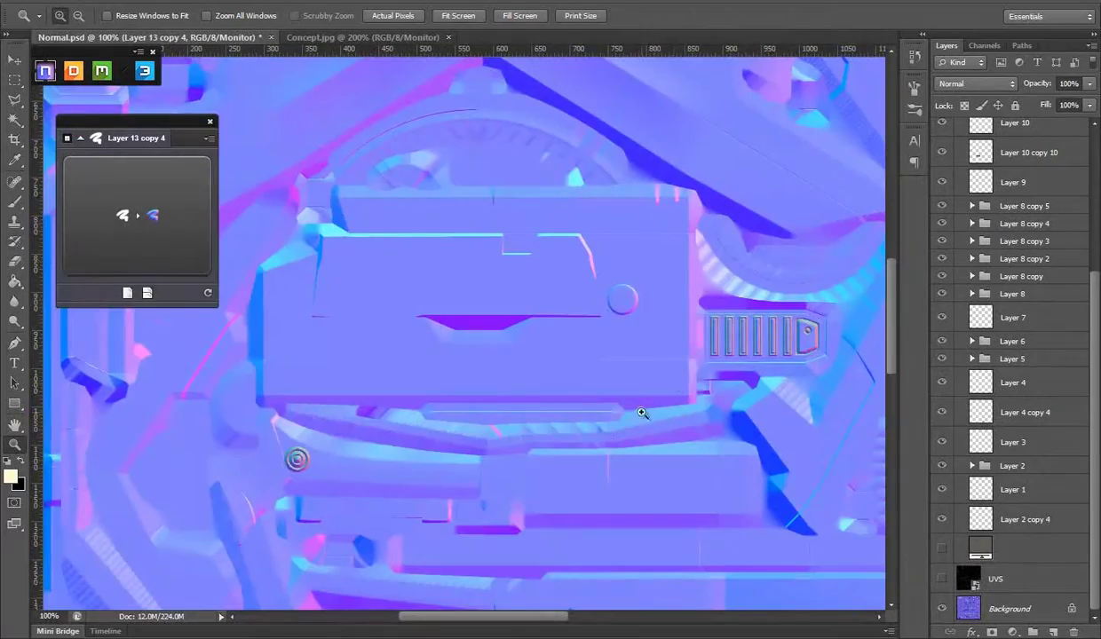
Step: Marquee a thin slot on the tall trapezoid island and bevel it with a chosen curve profile
{"action": "left_click_drag", "start_coordinate": [599, 377], "coordinate": [572, 359]}
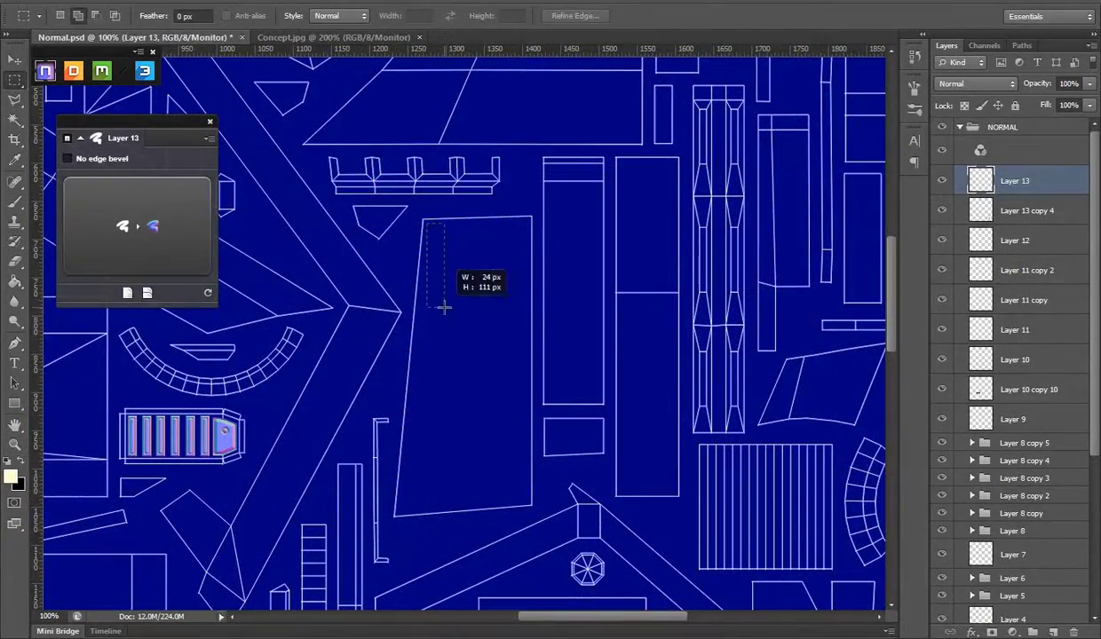
{"action": "left_click_drag", "start_coordinate": [444, 308], "coordinate": [445, 315]}
{"action": "left_click", "coordinate": [99, 239]}
{"action": "left_click", "coordinate": [162, 175]}
{"action": "left_click", "coordinate": [111, 333]}
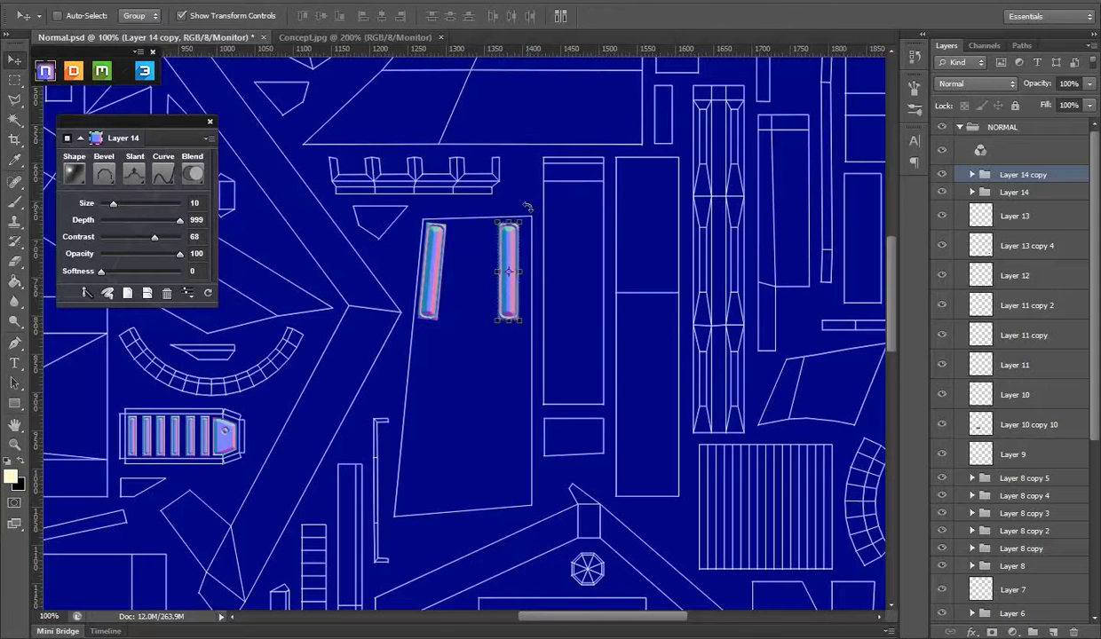
{"action": "scroll", "coordinate": [523, 204], "scroll_direction": "down", "scroll_amount": 3}
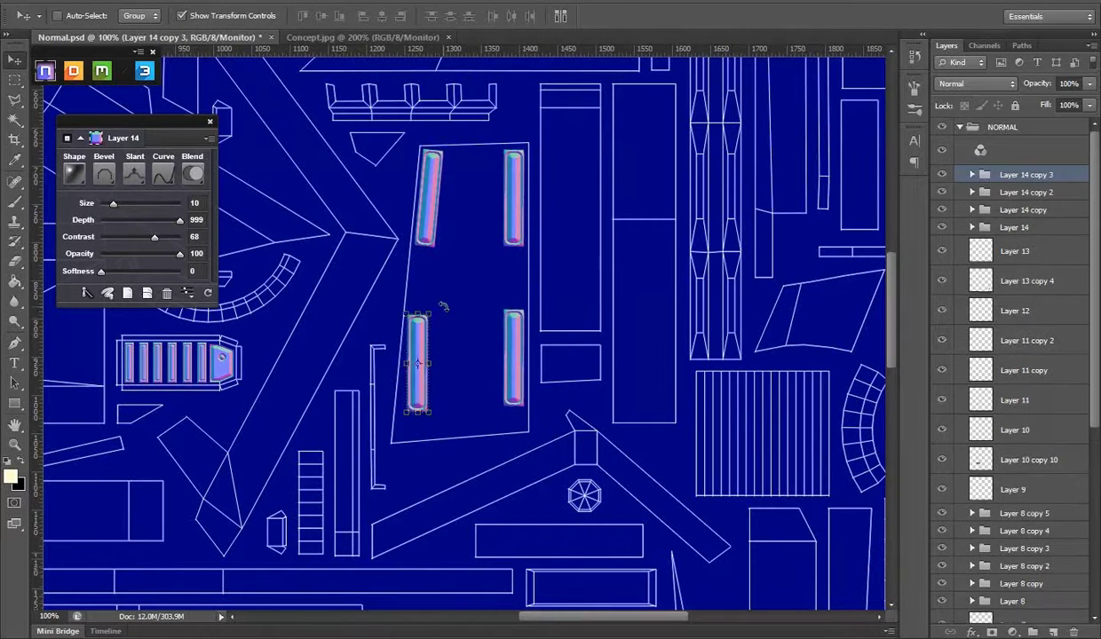
Step: On Layer 15, marquee a horizontal bar between the slots and bevel it
{"action": "left_click", "coordinate": [1052, 632]}
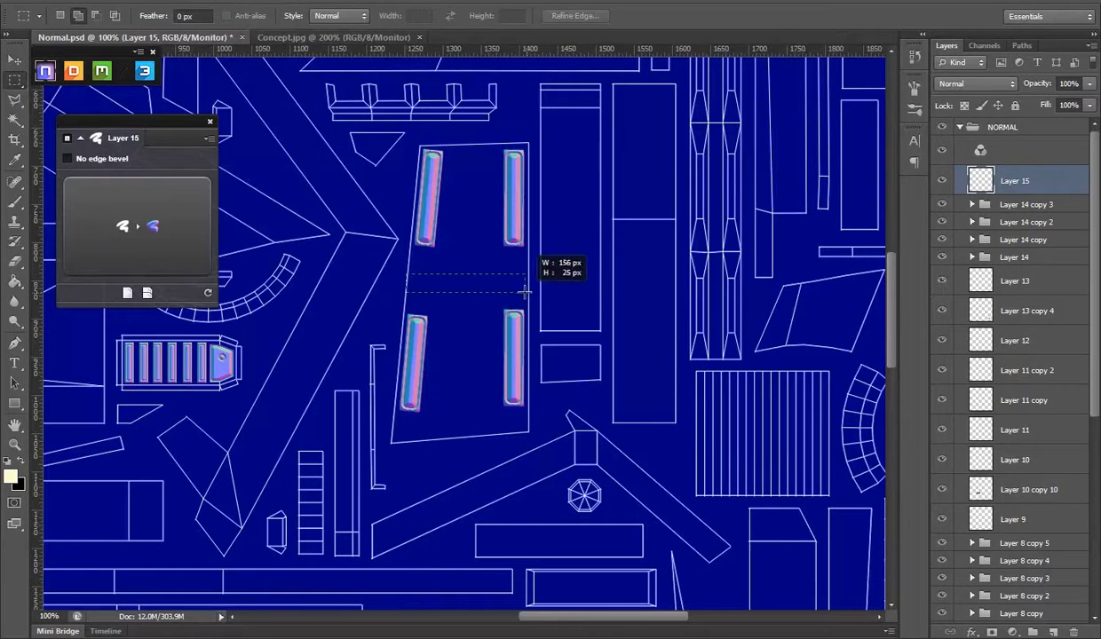
{"action": "left_click_drag", "start_coordinate": [412, 272], "coordinate": [522, 282]}
{"action": "left_click", "coordinate": [73, 173]}
{"action": "left_click", "coordinate": [140, 329]}
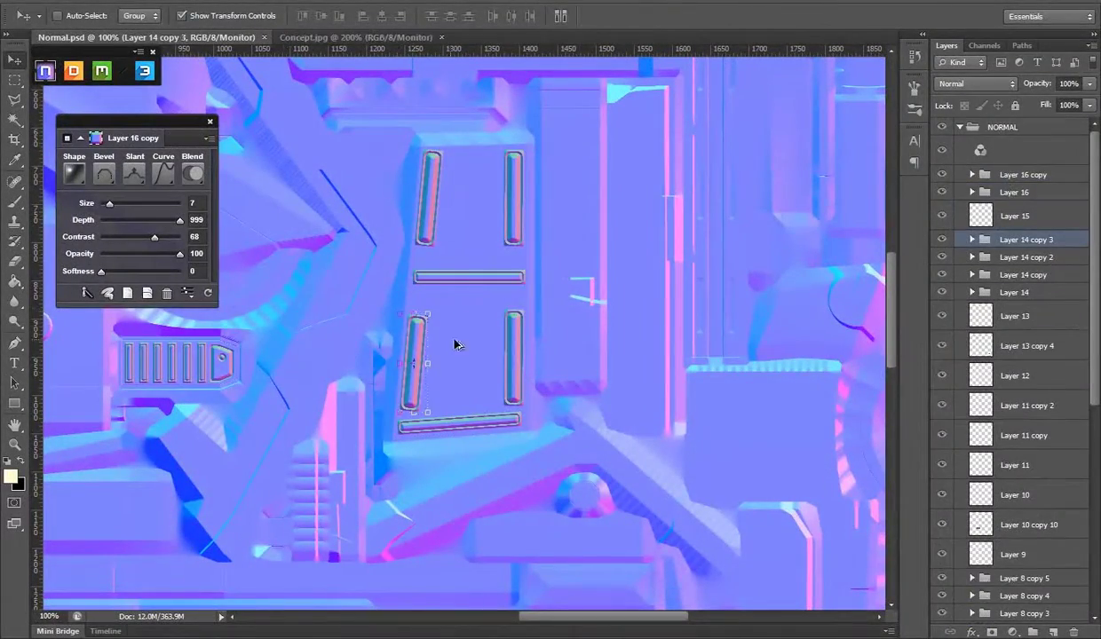
Step: Duplicate a slot strip to the right and tilt it to match the island
{"action": "left_click_drag", "start_coordinate": [455, 344], "coordinate": [501, 345], "text": "alt"}
{"action": "left_click_drag", "start_coordinate": [489, 306], "coordinate": [484, 302]}
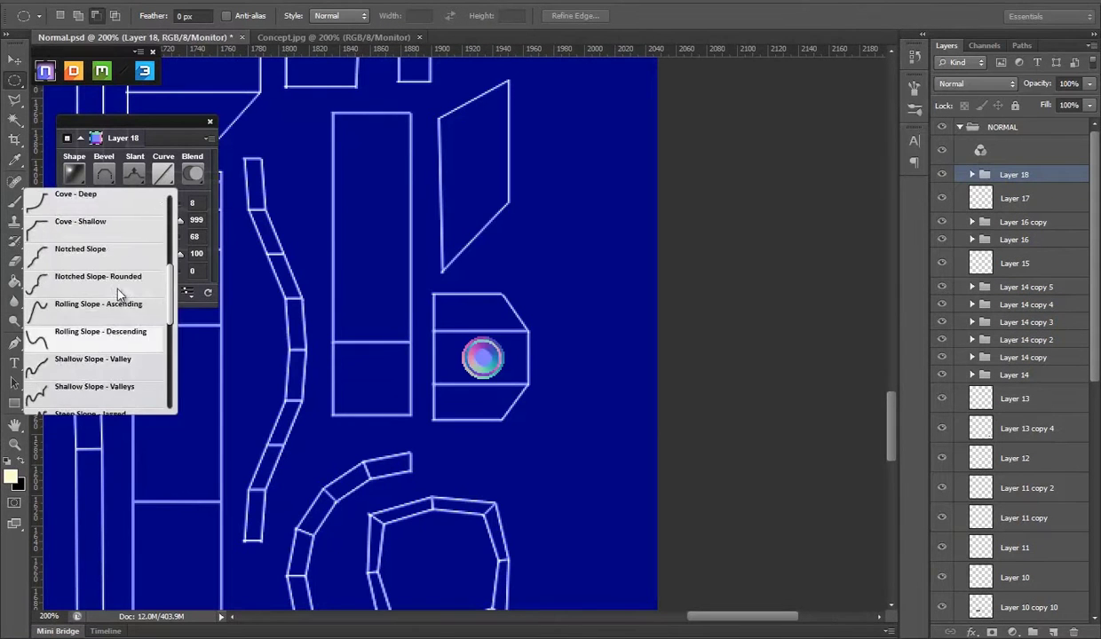
Step: Give the new slot a rolling-slope bevel and duplicate it slightly lower
{"action": "left_click", "coordinate": [117, 294]}
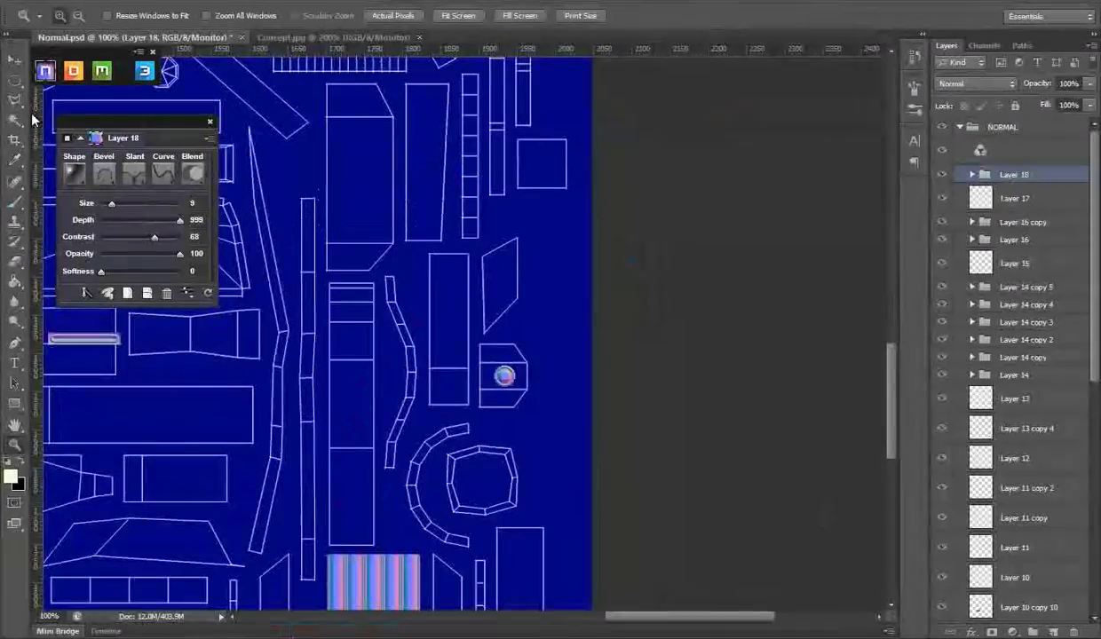
{"action": "key", "text": "v"}
{"action": "scroll", "coordinate": [528, 362], "scroll_direction": "down", "scroll_amount": 3}
{"action": "left_click_drag", "start_coordinate": [486, 393], "coordinate": [480, 222], "text": "alt"}
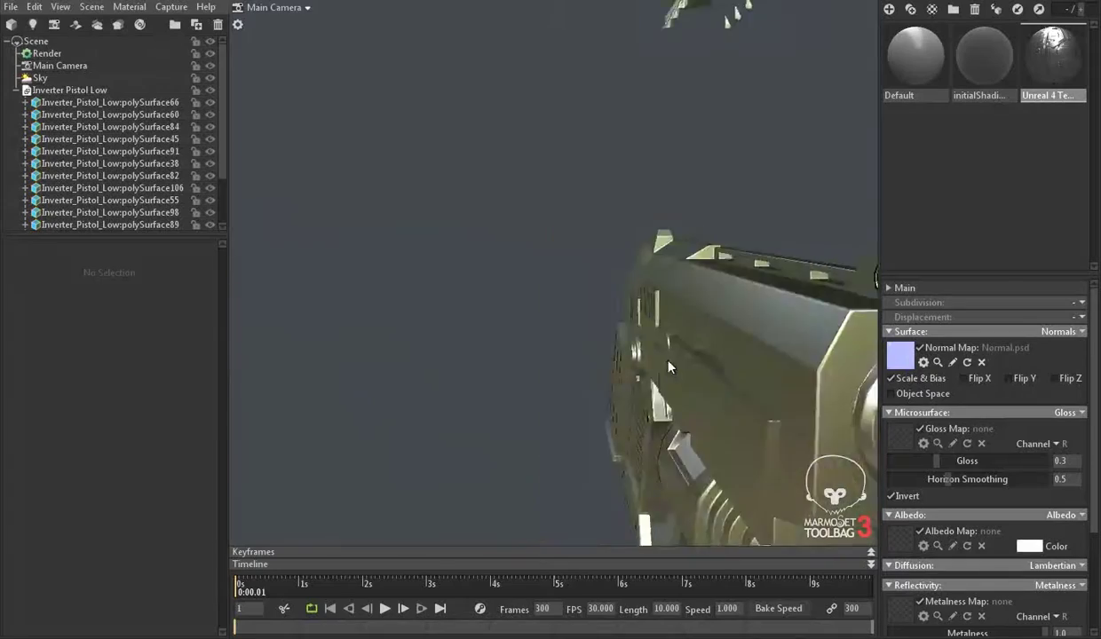
Step: View the whole pistol and locate the chosen part in the Maya UV layout
{"action": "mouse_move", "coordinate": [668, 363]}
{"action": "left_mouse_down"}
{"action": "mouse_move", "coordinate": [481, 331]}
{"action": "mouse_move", "coordinate": [408, 345]}
{"action": "mouse_move", "coordinate": [508, 322]}
{"action": "mouse_move", "coordinate": [539, 194]}
{"action": "mouse_move", "coordinate": [453, 285]}
{"action": "mouse_move", "coordinate": [581, 383]}
{"action": "mouse_move", "coordinate": [653, 365]}
{"action": "mouse_move", "coordinate": [639, 337]}
{"action": "left_mouse_up"}
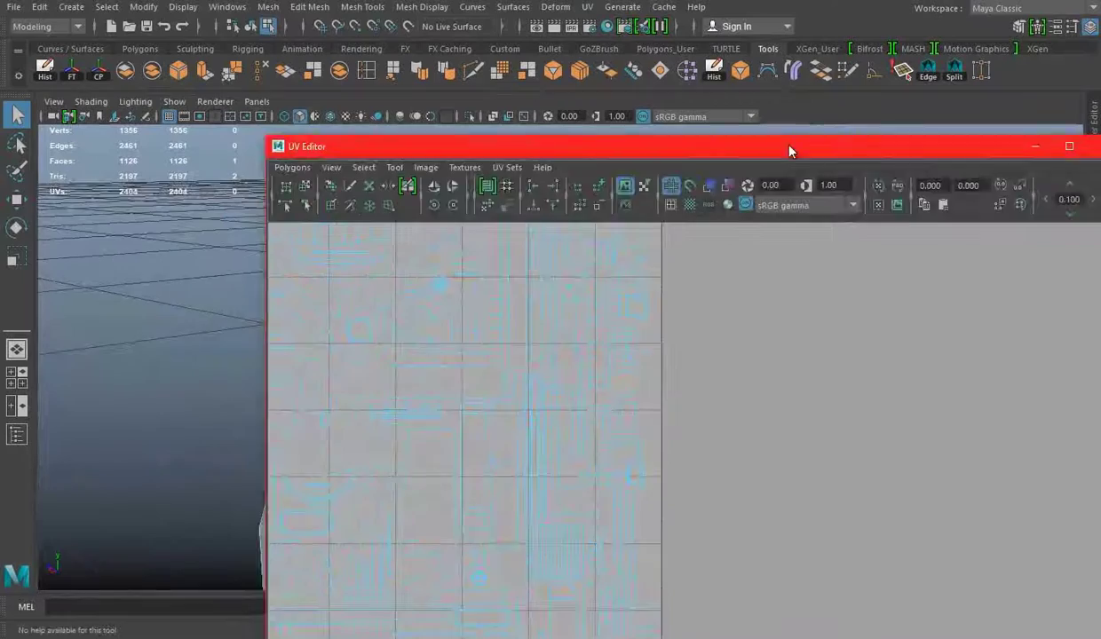
{"action": "left_click_drag", "start_coordinate": [790, 151], "coordinate": [978, 195]}
{"action": "left_click_drag", "start_coordinate": [197, 351], "coordinate": [157, 314], "text": "alt"}
{"action": "scroll", "coordinate": [620, 442], "scroll_direction": "down", "scroll_amount": 2}
{"action": "scroll", "coordinate": [620, 442], "scroll_direction": "up", "scroll_amount": 2}
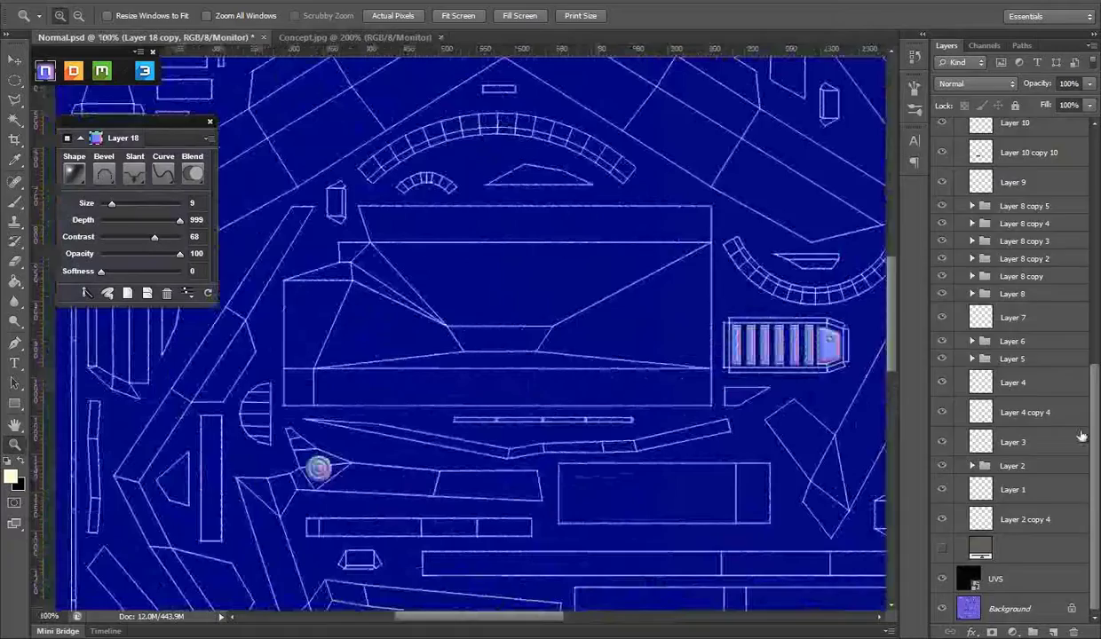
{"action": "scroll", "coordinate": [1081, 436], "scroll_direction": "up", "scroll_amount": 5}
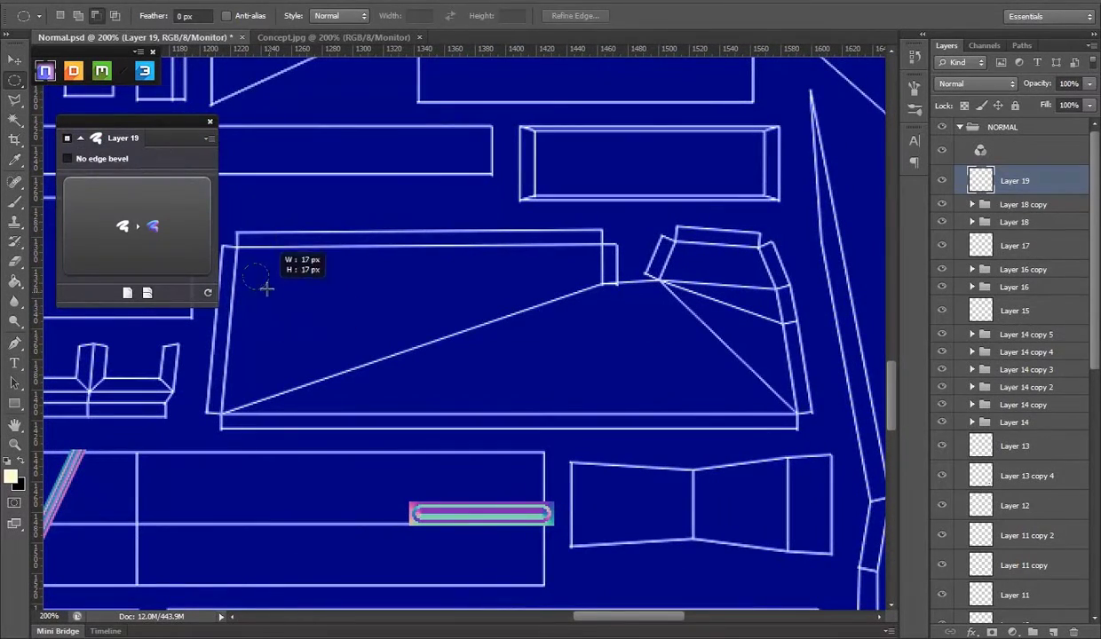
Step: Turn the circle selection into an embossed bolt with a valley edge profile and adjusted size
{"action": "left_click", "coordinate": [137, 227]}
{"action": "left_click", "coordinate": [163, 174]}
{"action": "scroll", "coordinate": [76, 342], "scroll_direction": "down", "scroll_amount": 5}
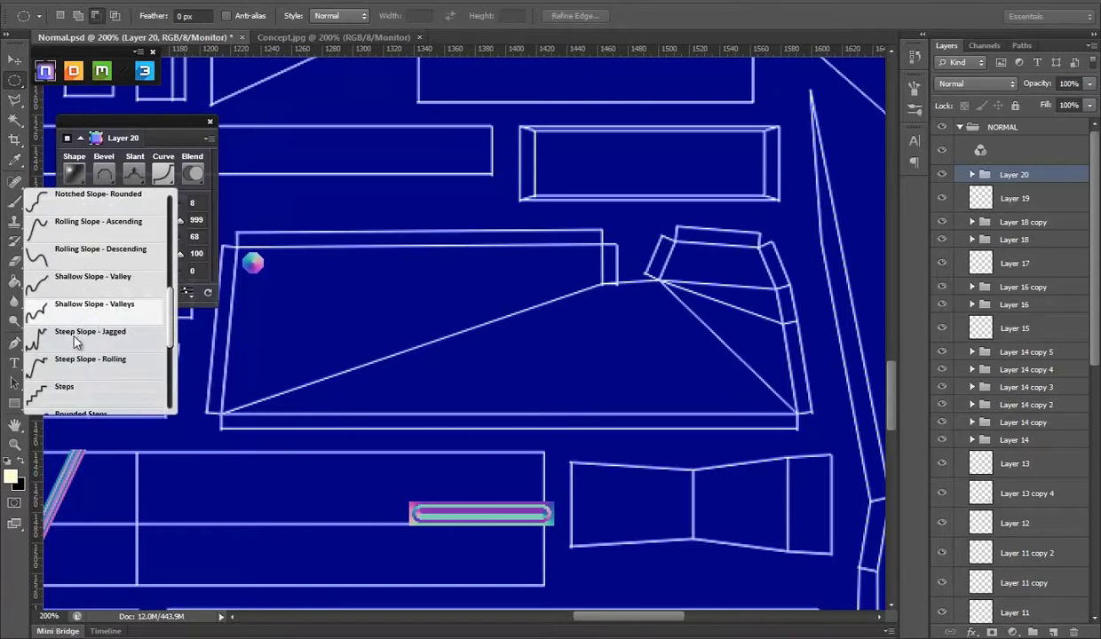
{"action": "left_click", "coordinate": [87, 274]}
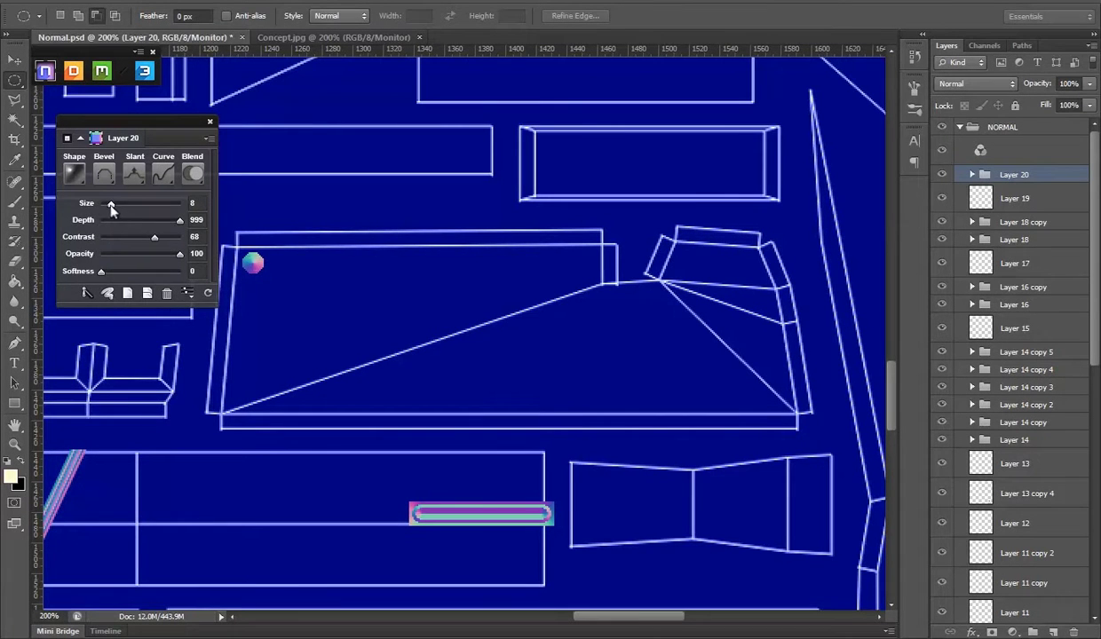
{"action": "left_click_drag", "start_coordinate": [111, 203], "coordinate": [114, 211]}
{"action": "left_click", "coordinate": [162, 174]}
{"action": "left_click", "coordinate": [92, 282]}
{"action": "left_click", "coordinate": [162, 174]}
{"action": "left_click_drag", "start_coordinate": [105, 203], "coordinate": [114, 206]}
{"action": "left_click", "coordinate": [99, 257]}
Step: Copy the bolt to the other panel corners and add a new empty layer
{"action": "mouse_move", "coordinate": [277, 436]}
{"action": "left_mouse_down"}
{"action": "mouse_move", "coordinate": [263, 429]}
{"action": "mouse_move", "coordinate": [785, 441]}
{"action": "left_mouse_up"}
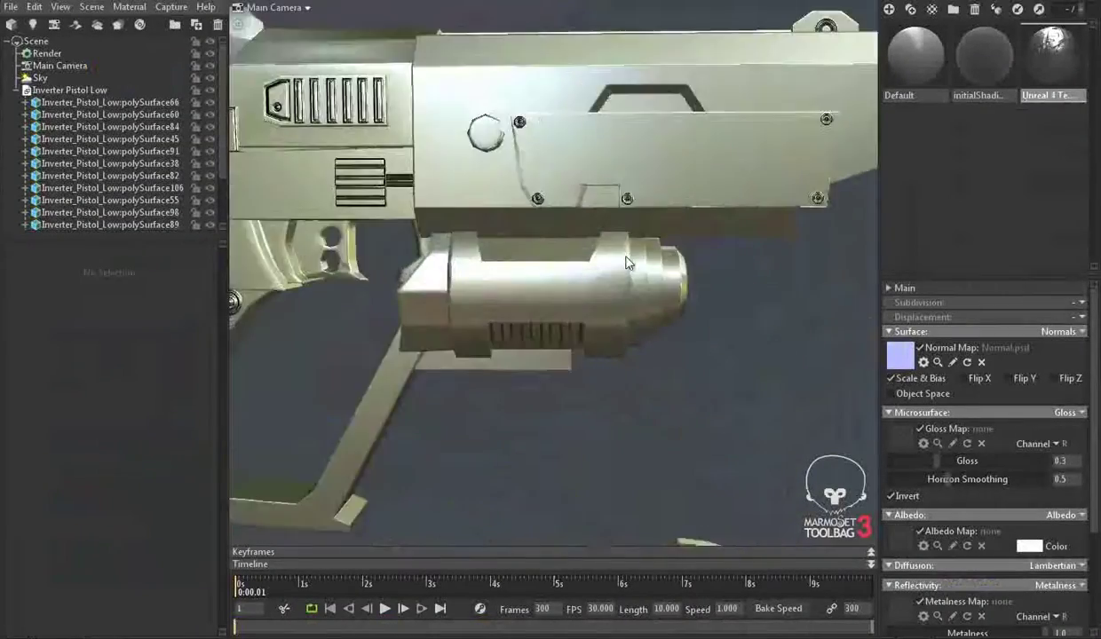
{"action": "mouse_move", "coordinate": [625, 262]}
{"action": "left_mouse_down"}
{"action": "mouse_move", "coordinate": [539, 266]}
{"action": "mouse_move", "coordinate": [621, 266]}
{"action": "mouse_move", "coordinate": [573, 302]}
{"action": "mouse_move", "coordinate": [656, 320]}
{"action": "mouse_move", "coordinate": [591, 375]}
{"action": "left_mouse_up"}
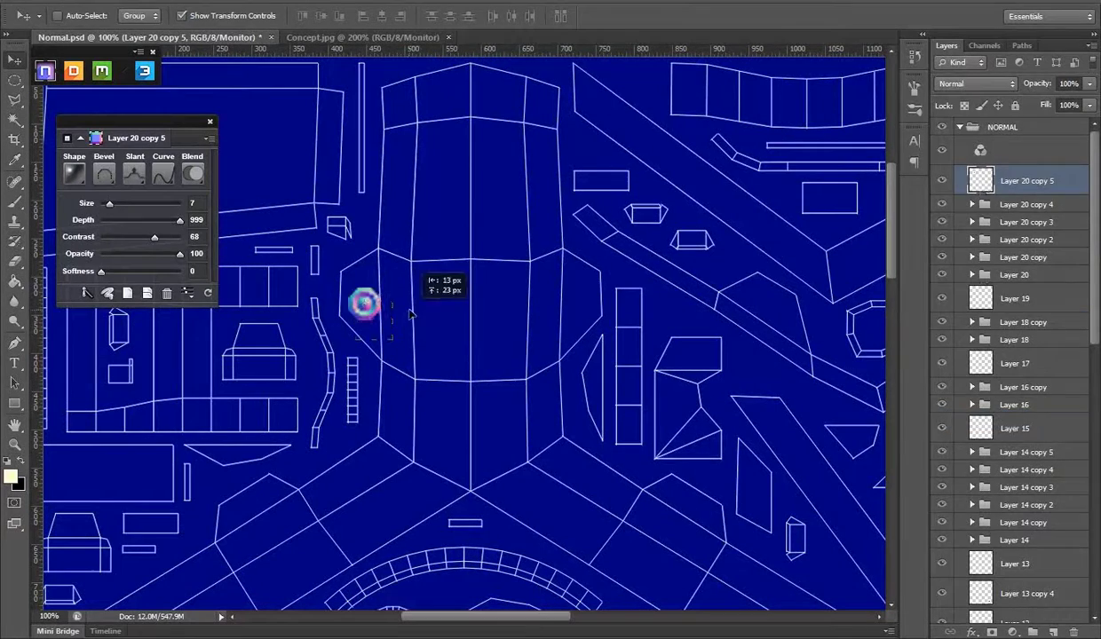
{"action": "left_click", "coordinate": [1055, 628]}
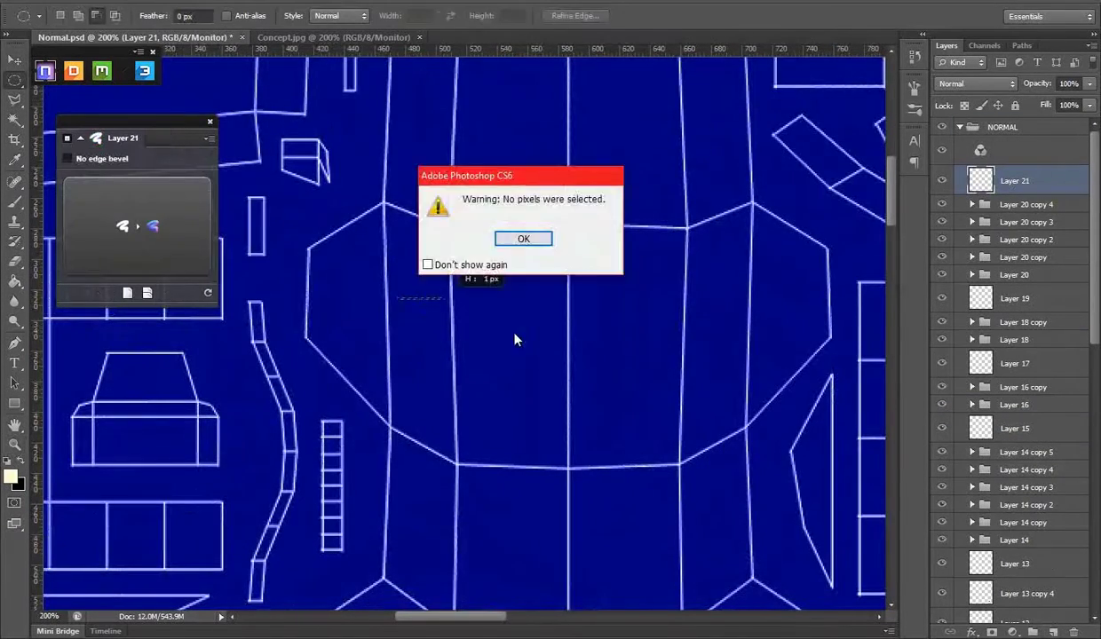
Step: Make a slightly larger ring-profile bolt from the circle and copy it onto the shells
{"action": "left_click", "coordinate": [189, 244]}
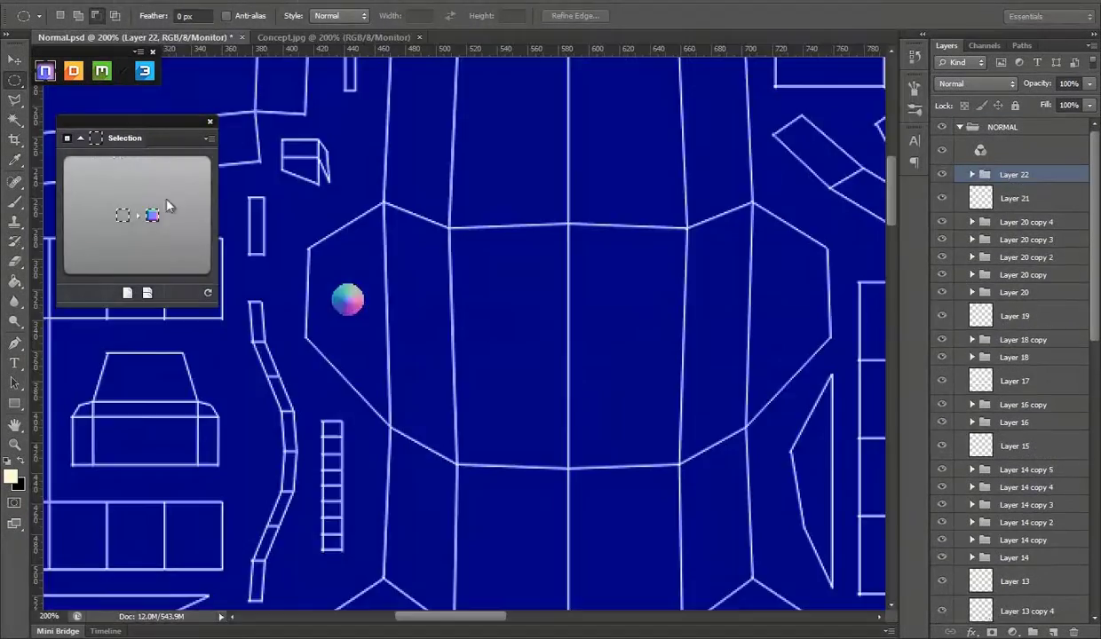
{"action": "left_click", "coordinate": [85, 388]}
{"action": "left_click", "coordinate": [108, 204]}
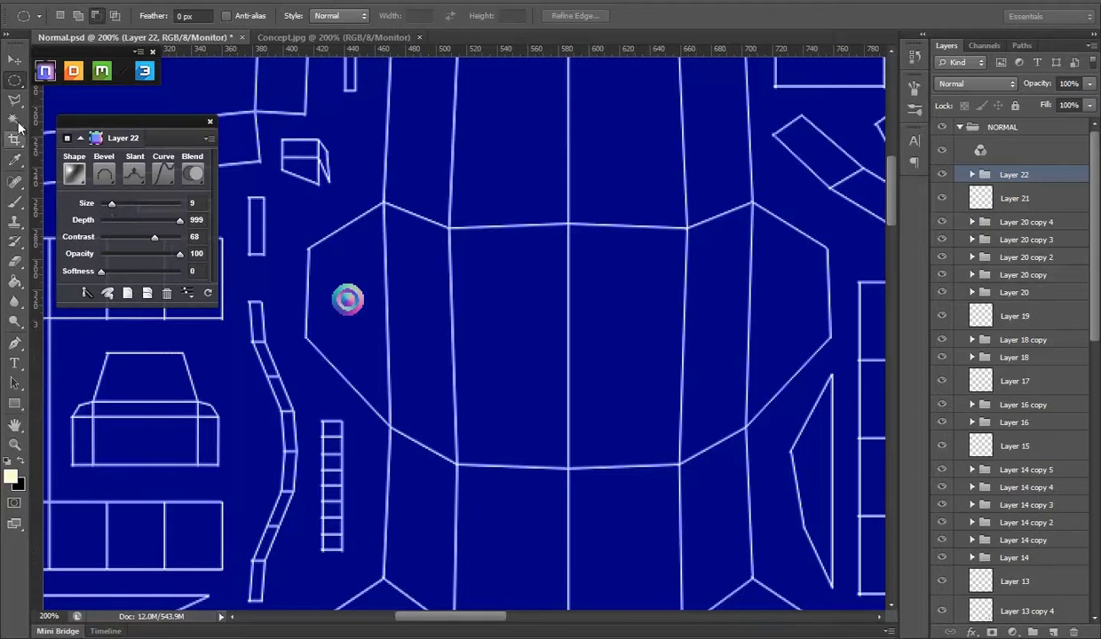
{"action": "key", "text": "v"}
{"action": "left_click_drag", "start_coordinate": [710, 350], "coordinate": [328, 346], "text": "alt"}
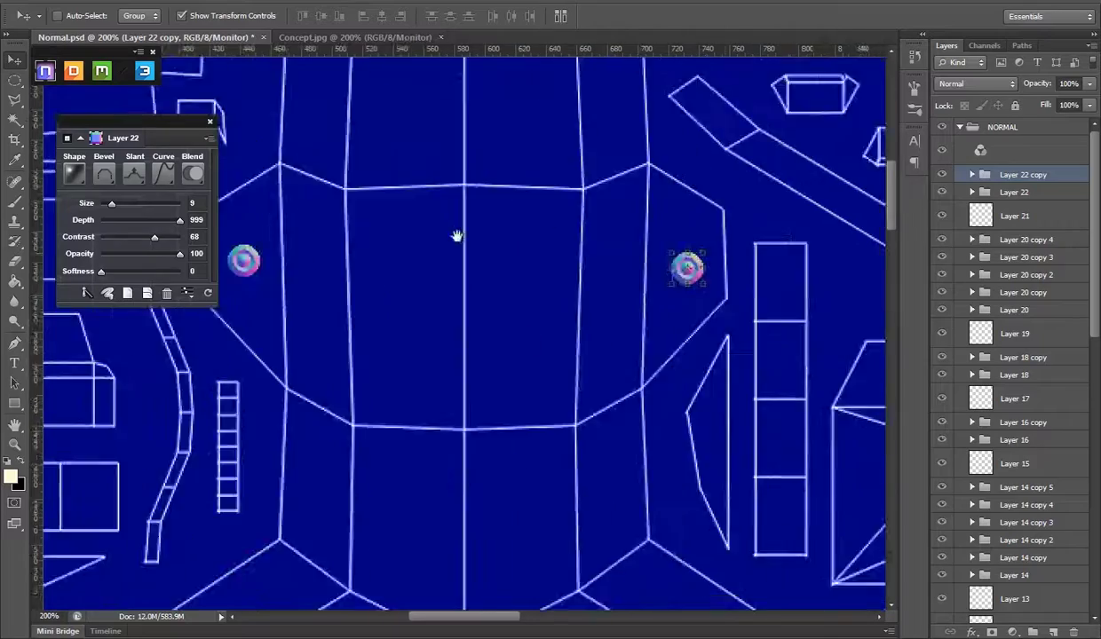
{"action": "mouse_move", "coordinate": [736, 350]}
{"action": "left_mouse_down", "text": "alt"}
{"action": "mouse_move", "coordinate": [330, 322]}
{"action": "mouse_move", "coordinate": [379, 469]}
{"action": "left_mouse_up", "text": "alt"}
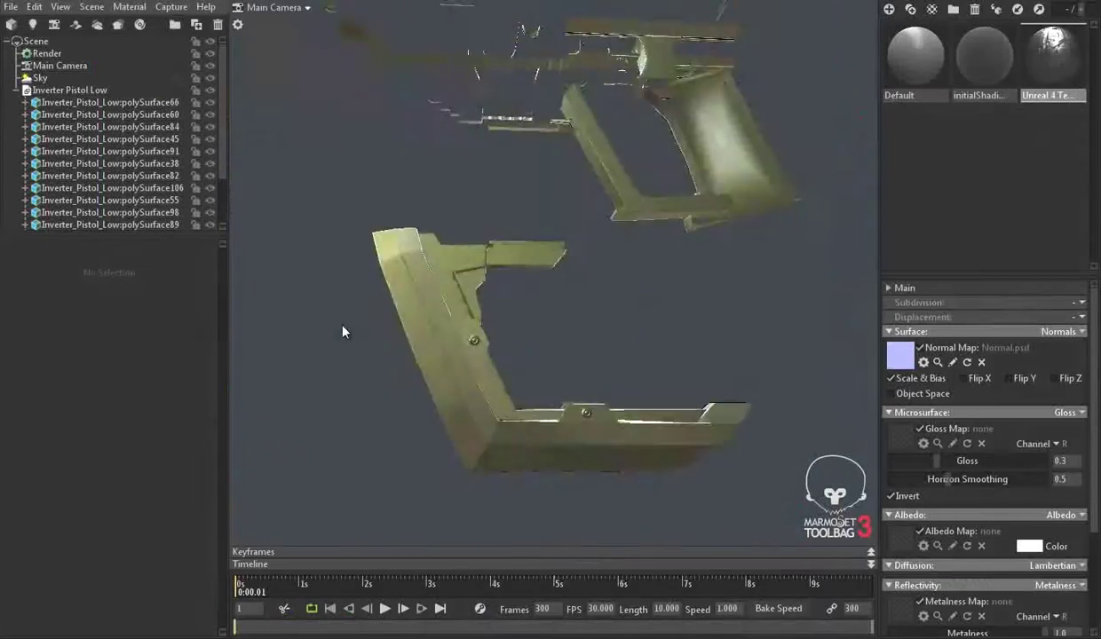
Step: Emboss the drawn lower-panel strip as a beveled bar and duplicate it just below
{"action": "mouse_move", "coordinate": [343, 331]}
{"action": "left_mouse_down"}
{"action": "mouse_move", "coordinate": [580, 329]}
{"action": "mouse_move", "coordinate": [504, 348]}
{"action": "mouse_move", "coordinate": [569, 318]}
{"action": "left_mouse_up"}
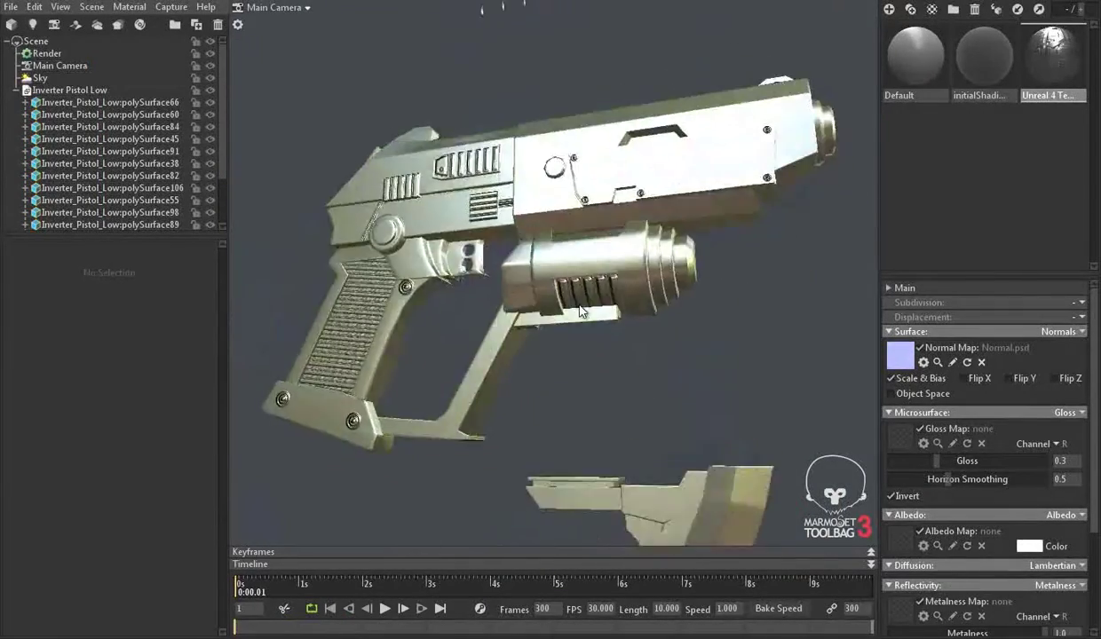
{"action": "scroll", "coordinate": [579, 320], "scroll_direction": "up", "scroll_amount": 5}
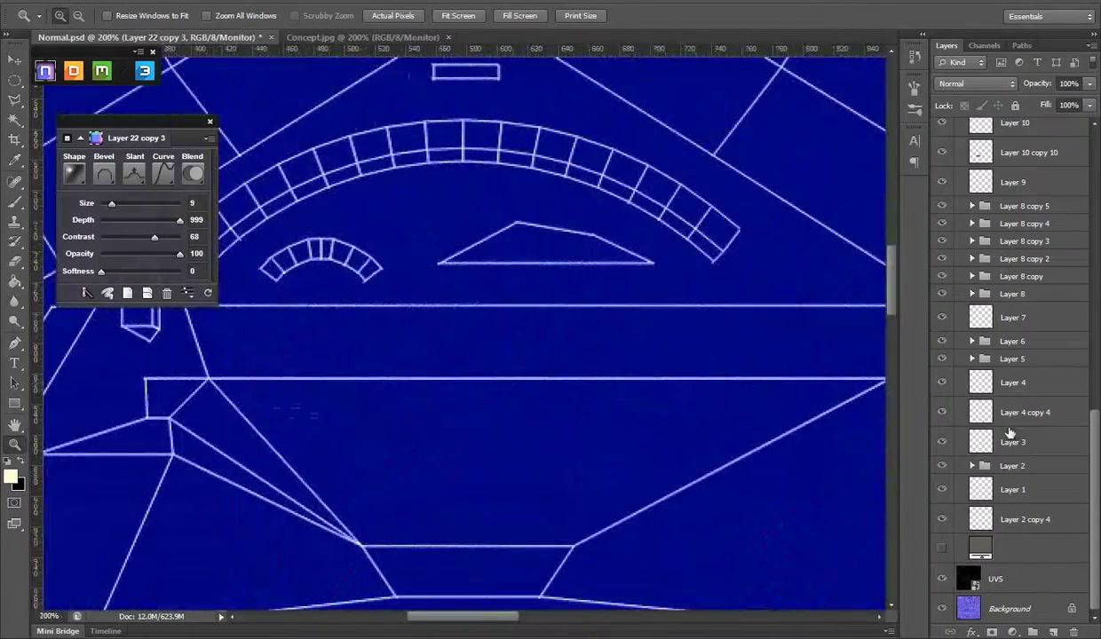
{"action": "left_click_drag", "start_coordinate": [462, 330], "coordinate": [193, 354]}
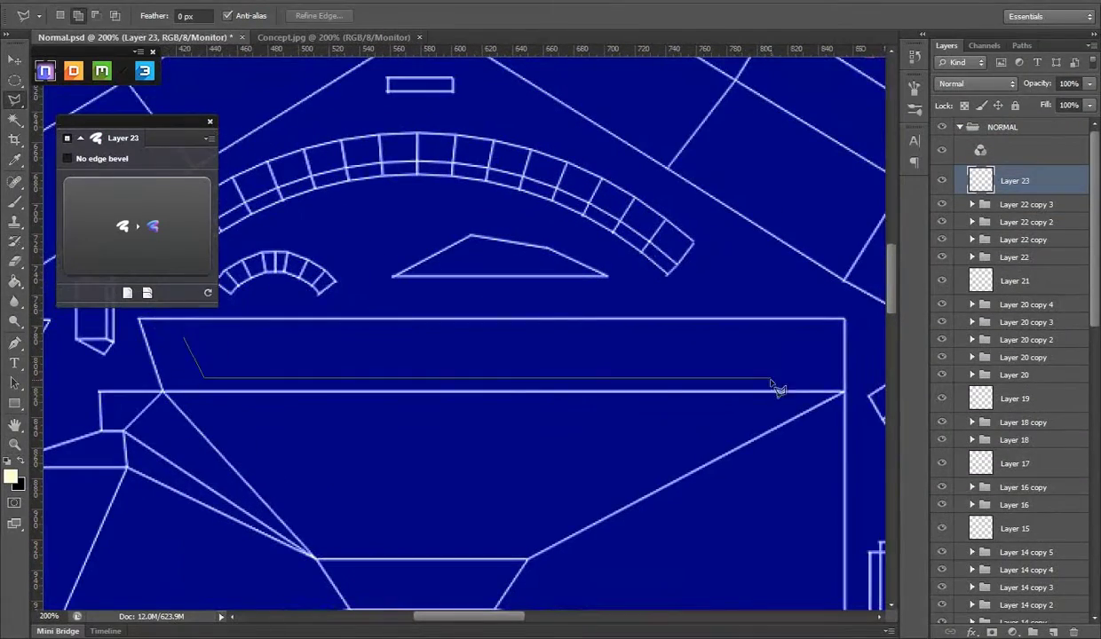
{"action": "left_click", "coordinate": [181, 194]}
{"action": "left_click", "coordinate": [163, 174]}
{"action": "left_click", "coordinate": [84, 339]}
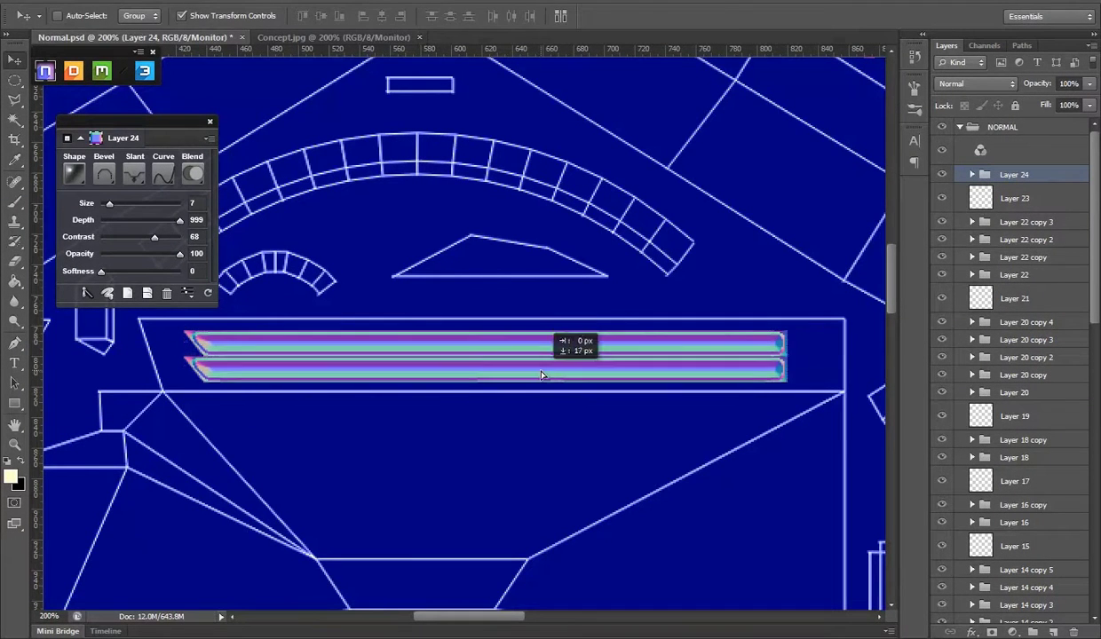
{"action": "left_click_drag", "start_coordinate": [543, 372], "coordinate": [544, 373], "text": "alt"}
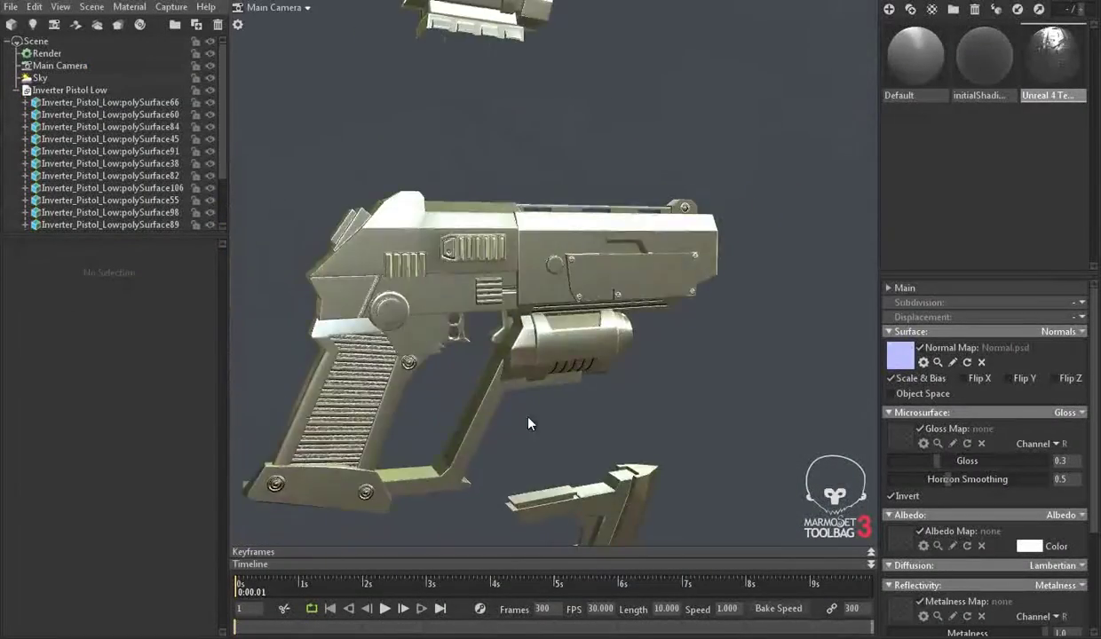
{"action": "mouse_move", "coordinate": [726, 349]}
{"action": "left_mouse_down"}
{"action": "mouse_move", "coordinate": [676, 355]}
{"action": "mouse_move", "coordinate": [666, 314]}
{"action": "mouse_move", "coordinate": [685, 418]}
{"action": "mouse_move", "coordinate": [540, 457]}
{"action": "mouse_move", "coordinate": [582, 414]}
{"action": "left_mouse_up"}
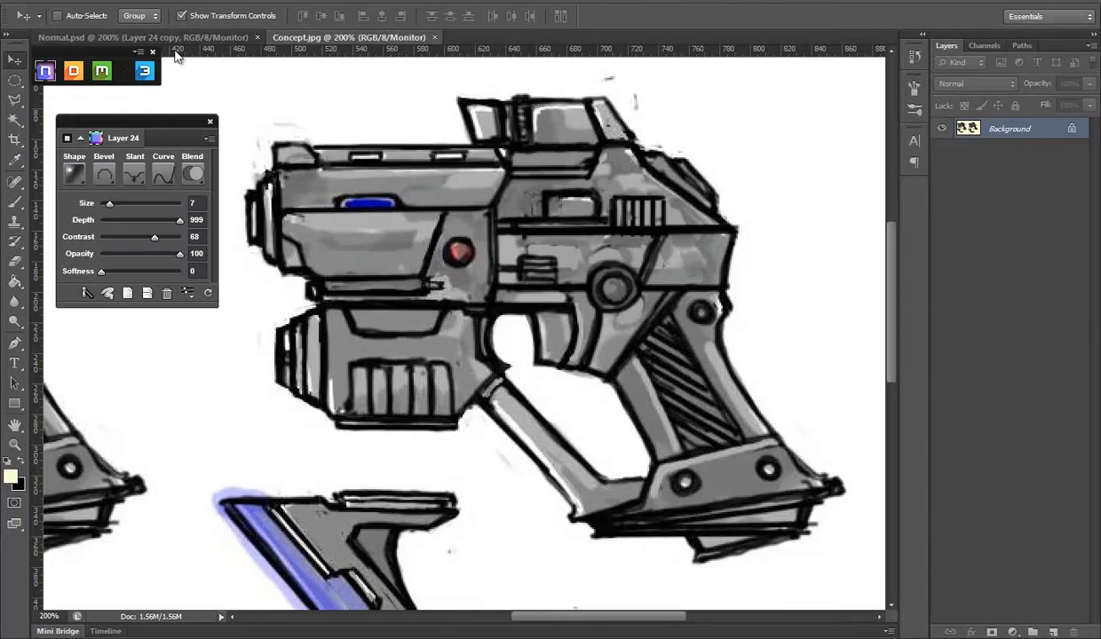
Step: Save Normal.psd as Normal.png in the New Texture folder, accepting the PNG options
{"action": "key", "text": "ctrl+Tab"}
{"action": "key", "text": "ctrl+0"}
{"action": "left_click", "coordinate": [54, 148]}
{"action": "left_click", "coordinate": [532, 338]}
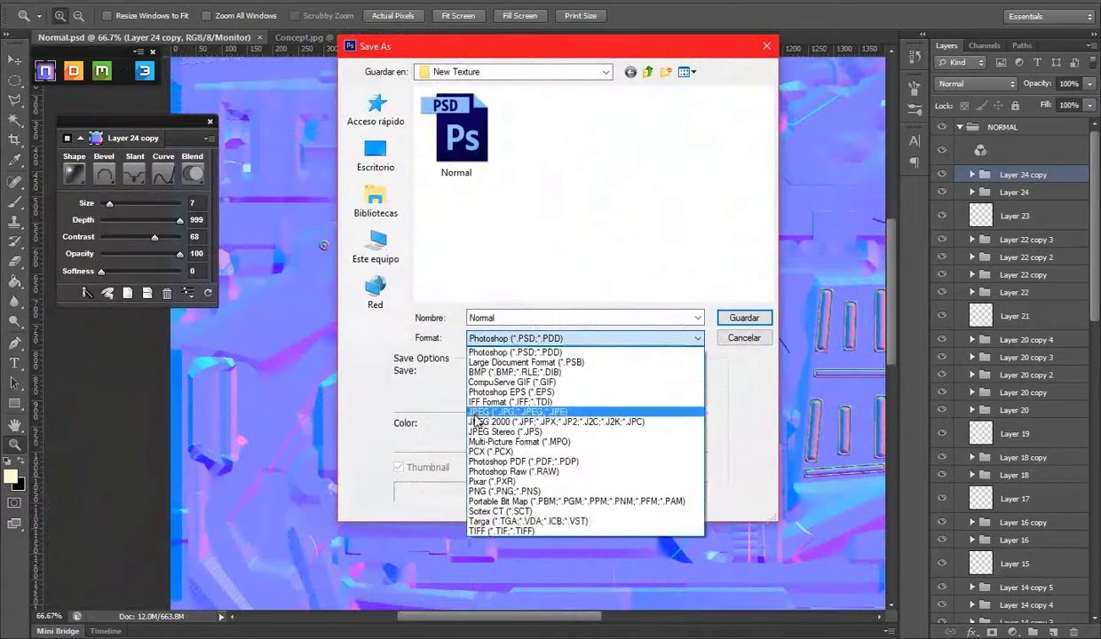
{"action": "left_click", "coordinate": [489, 491]}
{"action": "key", "text": "Return"}
{"action": "left_click", "coordinate": [594, 187]}
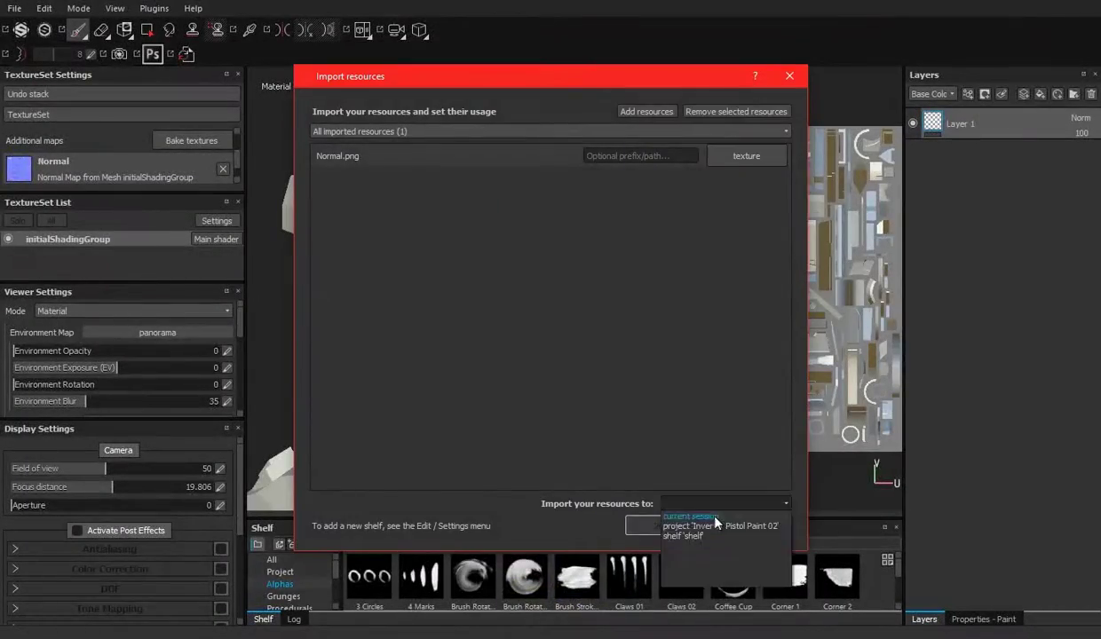
Step: Assign Normal.png to the Normal map slot and search the shelf for 'gun' to add Steel Gun Painted
{"action": "left_click_drag", "start_coordinate": [576, 579], "coordinate": [18, 168]}
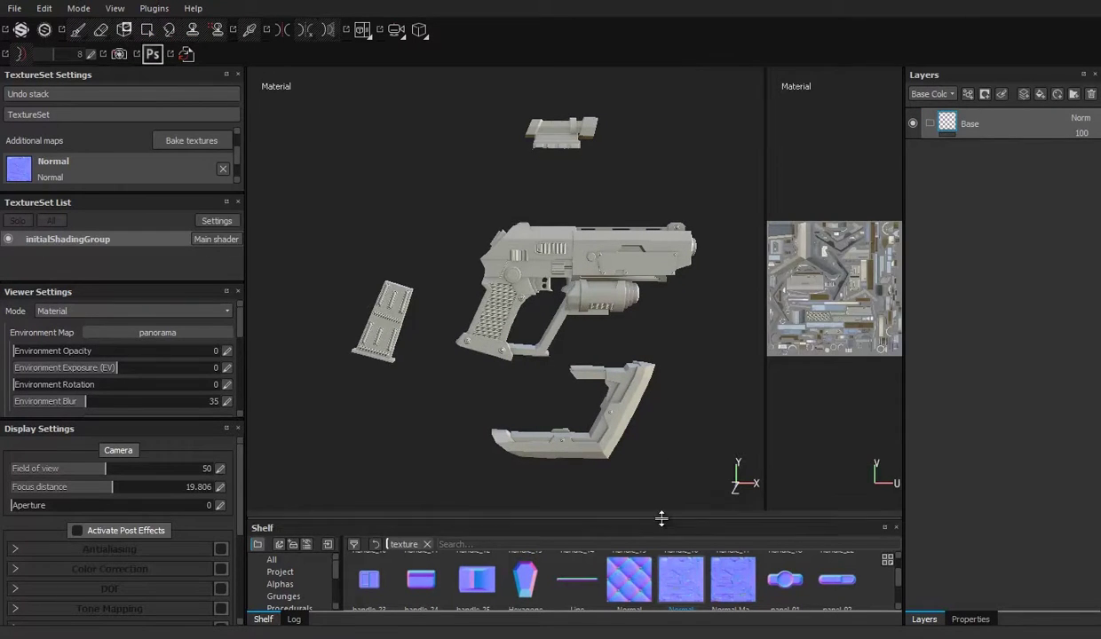
{"action": "left_click_drag", "start_coordinate": [662, 515], "coordinate": [662, 373]}
{"action": "type", "text": "gun"}
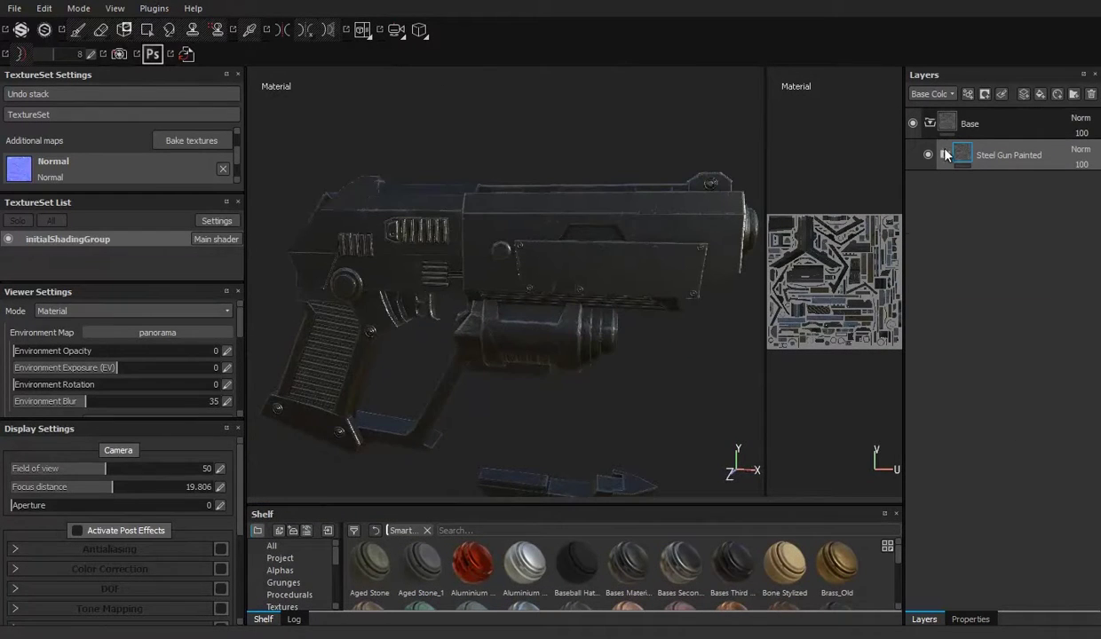
{"action": "left_click", "coordinate": [972, 618]}
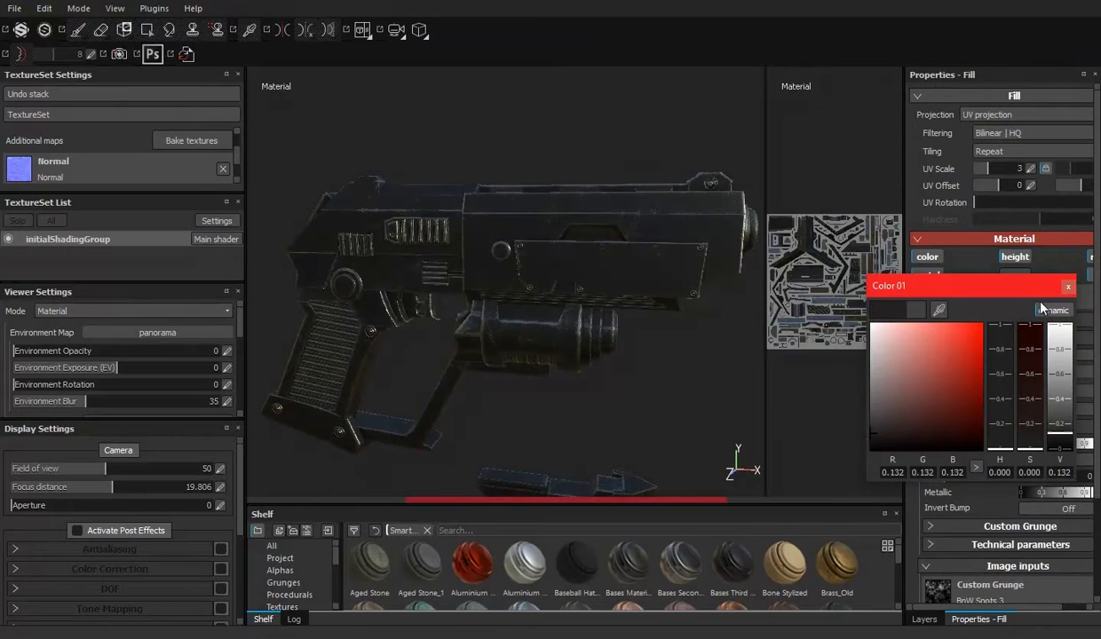
Step: Adjust the fill's second colour and rename the duplicated folder to Lighter Color
{"action": "left_click", "coordinate": [986, 378]}
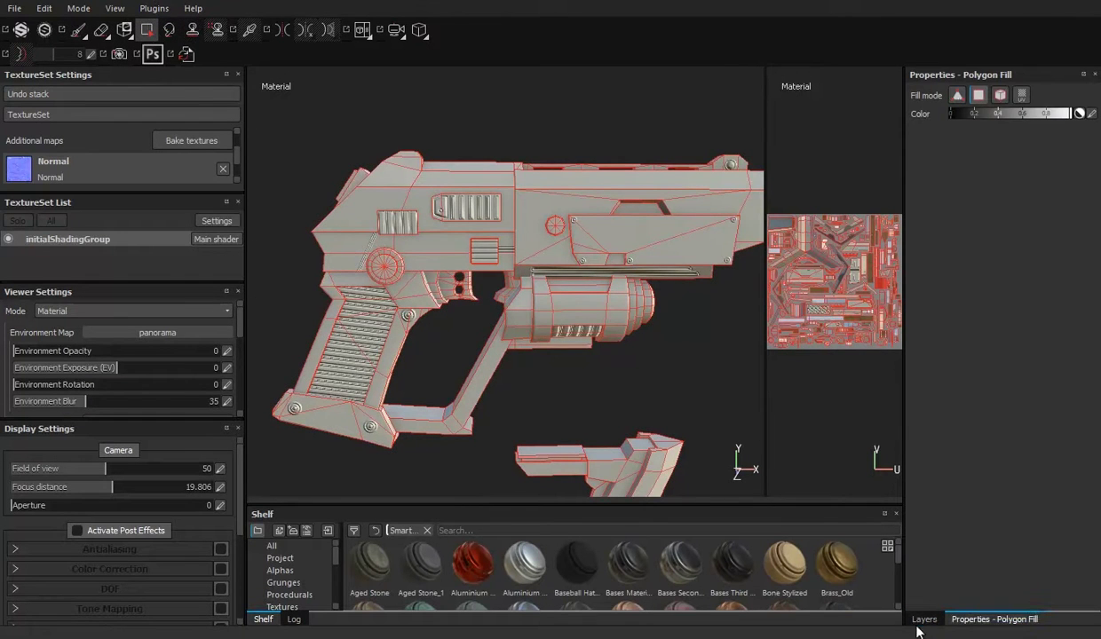
{"action": "left_click", "coordinate": [981, 131]}
{"action": "type", "text": "gun"}
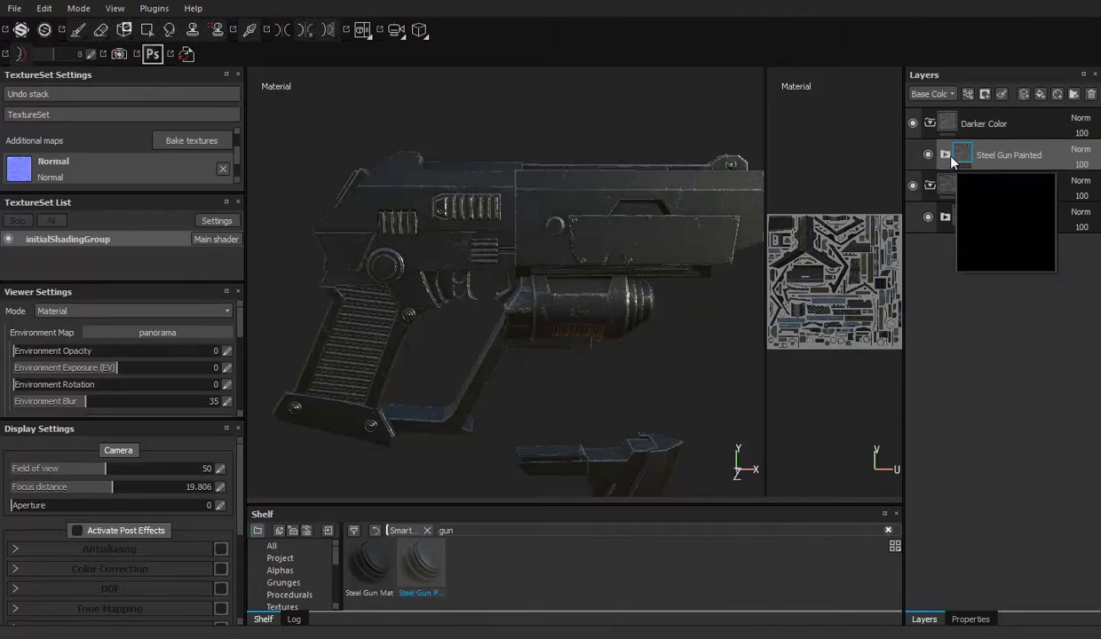
{"action": "left_click", "coordinate": [944, 154]}
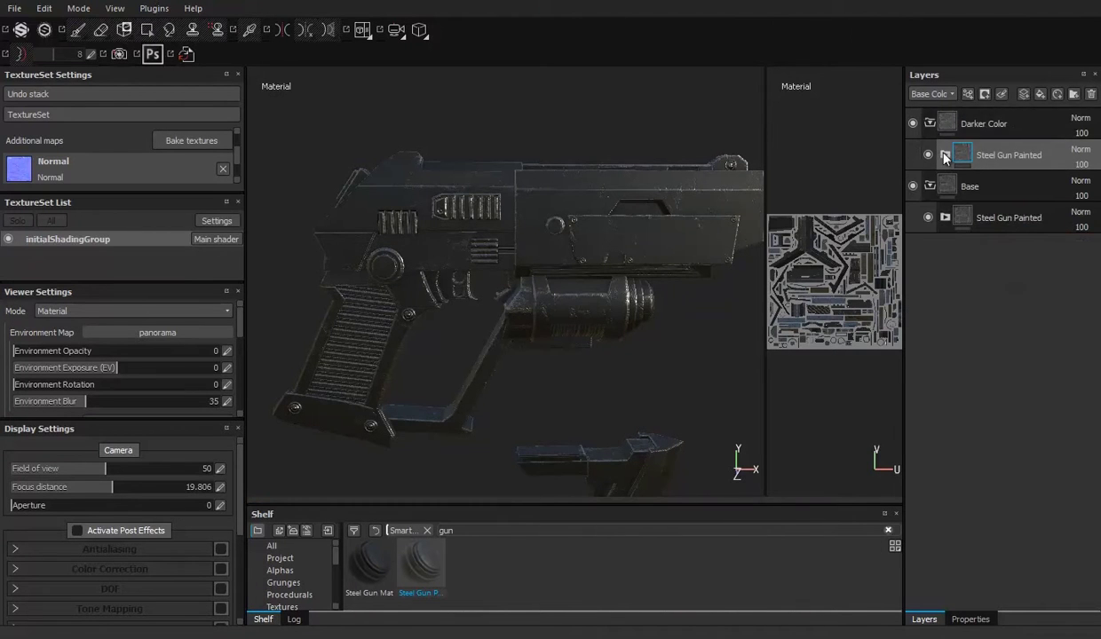
{"action": "left_click", "coordinate": [929, 124]}
{"action": "double_click", "coordinate": [982, 123]}
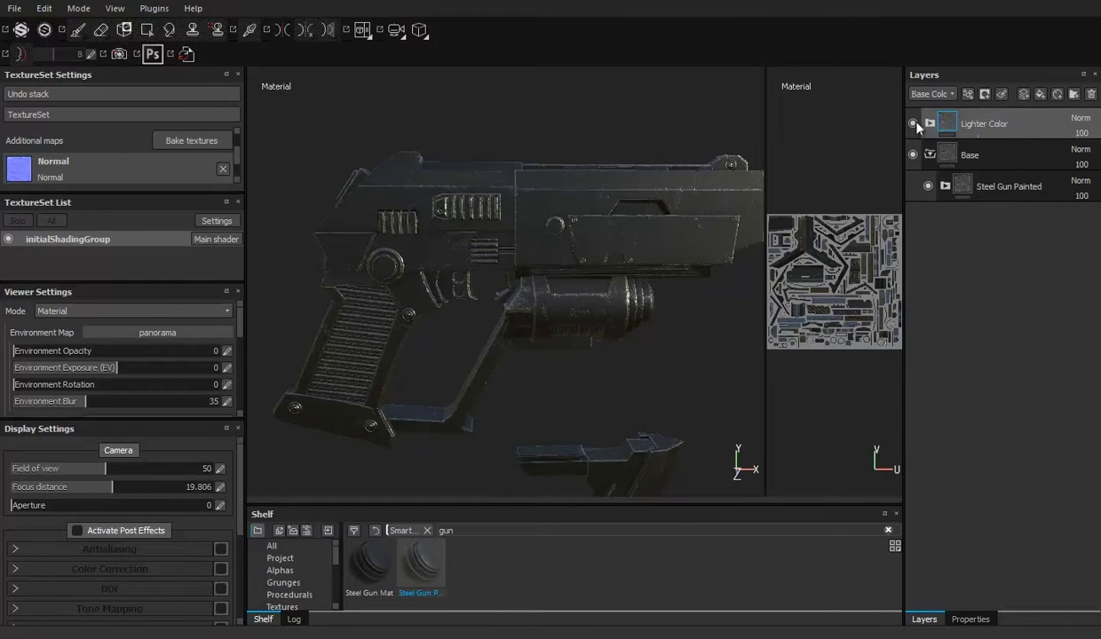
Step: Set the scratches generator's Grunge Amount to 0.62 and switch to Polygon Fill on the grip
{"action": "left_click", "coordinate": [929, 154]}
{"action": "left_click", "coordinate": [939, 217]}
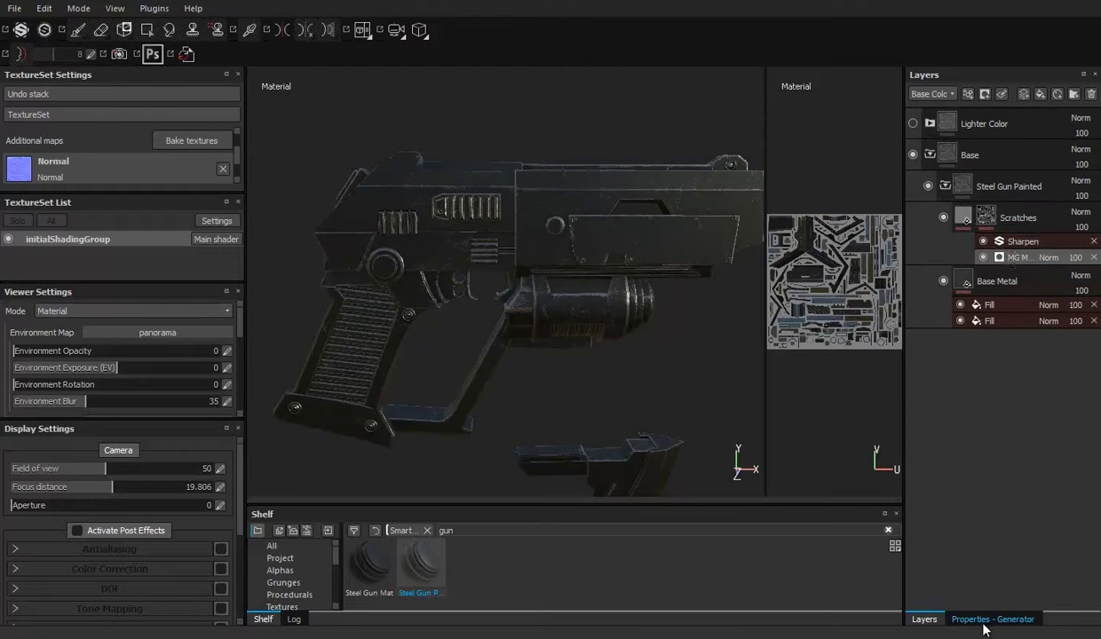
{"action": "left_click", "coordinate": [967, 238]}
{"action": "left_click_drag", "start_coordinate": [959, 191], "coordinate": [1025, 195]}
{"action": "left_click", "coordinate": [924, 619]}
{"action": "left_click", "coordinate": [929, 155]}
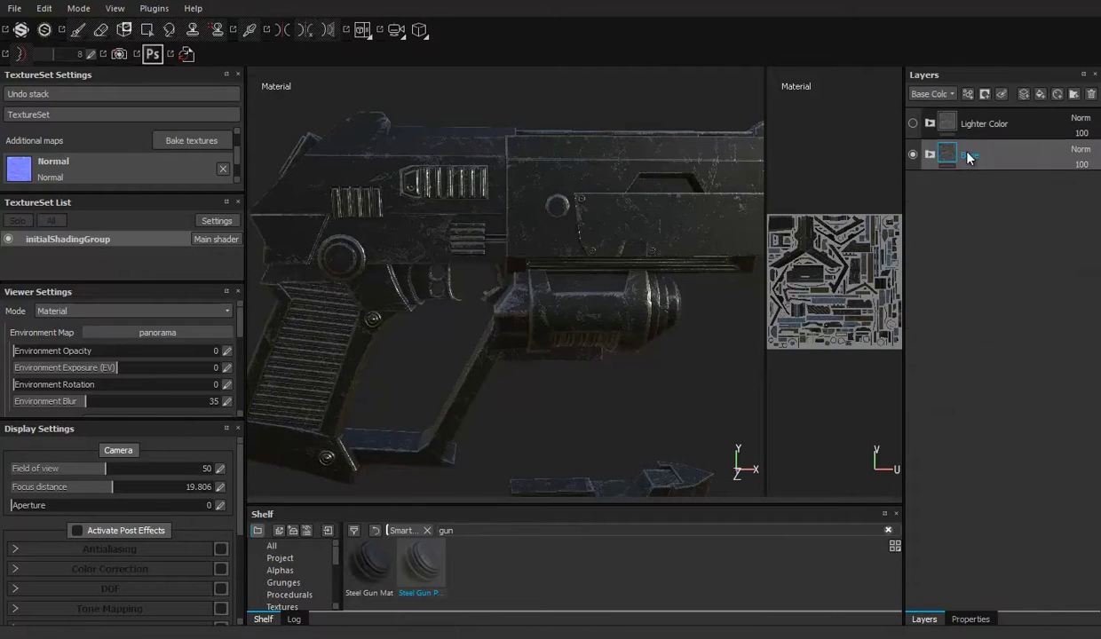
{"action": "left_click", "coordinate": [147, 29]}
{"action": "mouse_move", "coordinate": [522, 381]}
{"action": "left_mouse_down", "text": "alt"}
{"action": "mouse_move", "coordinate": [545, 288]}
{"action": "mouse_move", "coordinate": [554, 332]}
{"action": "mouse_move", "coordinate": [557, 271]}
{"action": "mouse_move", "coordinate": [523, 292]}
{"action": "mouse_move", "coordinate": [509, 359]}
{"action": "mouse_move", "coordinate": [459, 241]}
{"action": "mouse_move", "coordinate": [385, 259]}
{"action": "mouse_move", "coordinate": [512, 206]}
{"action": "mouse_move", "coordinate": [544, 337]}
{"action": "mouse_move", "coordinate": [450, 261]}
{"action": "mouse_move", "coordinate": [582, 296]}
{"action": "mouse_move", "coordinate": [534, 290]}
{"action": "mouse_move", "coordinate": [598, 256]}
{"action": "mouse_move", "coordinate": [442, 314]}
{"action": "mouse_move", "coordinate": [479, 319]}
{"action": "mouse_move", "coordinate": [460, 326]}
{"action": "mouse_move", "coordinate": [526, 369]}
{"action": "mouse_move", "coordinate": [590, 221]}
{"action": "mouse_move", "coordinate": [598, 290]}
{"action": "mouse_move", "coordinate": [561, 214]}
{"action": "mouse_move", "coordinate": [409, 198]}
{"action": "mouse_move", "coordinate": [515, 258]}
{"action": "mouse_move", "coordinate": [485, 259]}
{"action": "mouse_move", "coordinate": [560, 256]}
{"action": "mouse_move", "coordinate": [551, 216]}
{"action": "mouse_move", "coordinate": [557, 275]}
{"action": "mouse_move", "coordinate": [639, 303]}
{"action": "left_mouse_up", "text": "alt"}
{"action": "scroll", "coordinate": [503, 314], "scroll_direction": "up", "scroll_amount": 5}
Step: Orbit and zoom around the exploded gun to inspect the slide and scope lens
{"action": "right_click_drag", "start_coordinate": [640, 303], "coordinate": [393, 312], "text": "alt"}
{"action": "mouse_move", "coordinate": [393, 312]}
{"action": "left_mouse_down", "text": "alt"}
{"action": "mouse_move", "coordinate": [463, 246]}
{"action": "mouse_move", "coordinate": [395, 307]}
{"action": "mouse_move", "coordinate": [461, 302]}
{"action": "left_mouse_up", "text": "alt"}
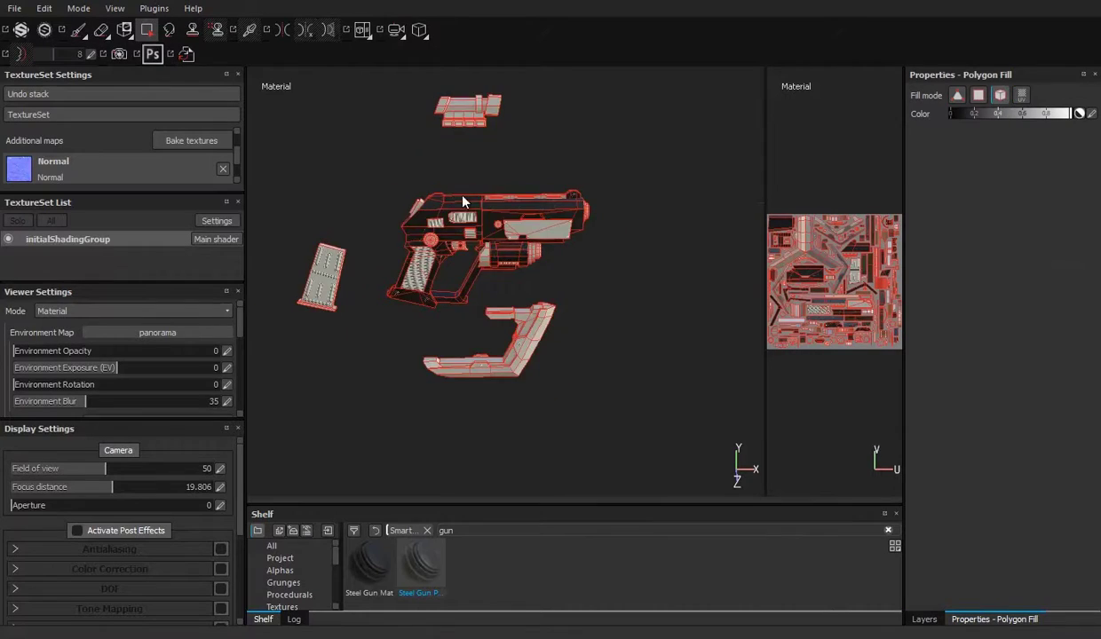
{"action": "scroll", "coordinate": [484, 352], "scroll_direction": "up", "scroll_amount": 5}
{"action": "left_click_drag", "start_coordinate": [483, 351], "coordinate": [513, 255], "text": "alt"}
{"action": "scroll", "coordinate": [513, 255], "scroll_direction": "up", "scroll_amount": 5}
{"action": "left_click_drag", "start_coordinate": [547, 304], "coordinate": [413, 319], "text": "alt"}
{"action": "scroll", "coordinate": [413, 319], "scroll_direction": "down", "scroll_amount": 3}
{"action": "scroll", "coordinate": [413, 320], "scroll_direction": "down", "scroll_amount": 2}
{"action": "mouse_move", "coordinate": [445, 258]}
{"action": "left_mouse_down", "text": "alt"}
{"action": "mouse_move", "coordinate": [453, 379]}
{"action": "mouse_move", "coordinate": [509, 221]}
{"action": "left_mouse_up", "text": "alt"}
{"action": "scroll", "coordinate": [509, 221], "scroll_direction": "up", "scroll_amount": 5}
{"action": "left_click_drag", "start_coordinate": [525, 307], "coordinate": [519, 348], "text": "alt"}
{"action": "mouse_move", "coordinate": [478, 280]}
{"action": "left_mouse_down", "text": "alt"}
{"action": "mouse_move", "coordinate": [435, 320]}
{"action": "mouse_move", "coordinate": [586, 250]}
{"action": "left_mouse_up", "text": "alt"}
{"action": "scroll", "coordinate": [435, 320], "scroll_direction": "up", "scroll_amount": 3}
{"action": "middle_click_drag", "start_coordinate": [587, 250], "coordinate": [493, 383], "text": "alt"}
{"action": "scroll", "coordinate": [441, 342], "scroll_direction": "up", "scroll_amount": 2}
{"action": "mouse_move", "coordinate": [493, 383]}
{"action": "left_mouse_down", "text": "alt"}
{"action": "mouse_move", "coordinate": [442, 341]}
{"action": "mouse_move", "coordinate": [462, 319]}
{"action": "mouse_move", "coordinate": [395, 384]}
{"action": "left_mouse_up", "text": "alt"}
{"action": "scroll", "coordinate": [422, 342], "scroll_direction": "down", "scroll_amount": 5}
Step: Frame the whole gun and raise the Scratches Grunge Amount to 0.62
{"action": "key", "text": "f"}
{"action": "scroll", "coordinate": [579, 309], "scroll_direction": "up", "scroll_amount": 3}
{"action": "scroll", "coordinate": [579, 310], "scroll_direction": "up", "scroll_amount": 2}
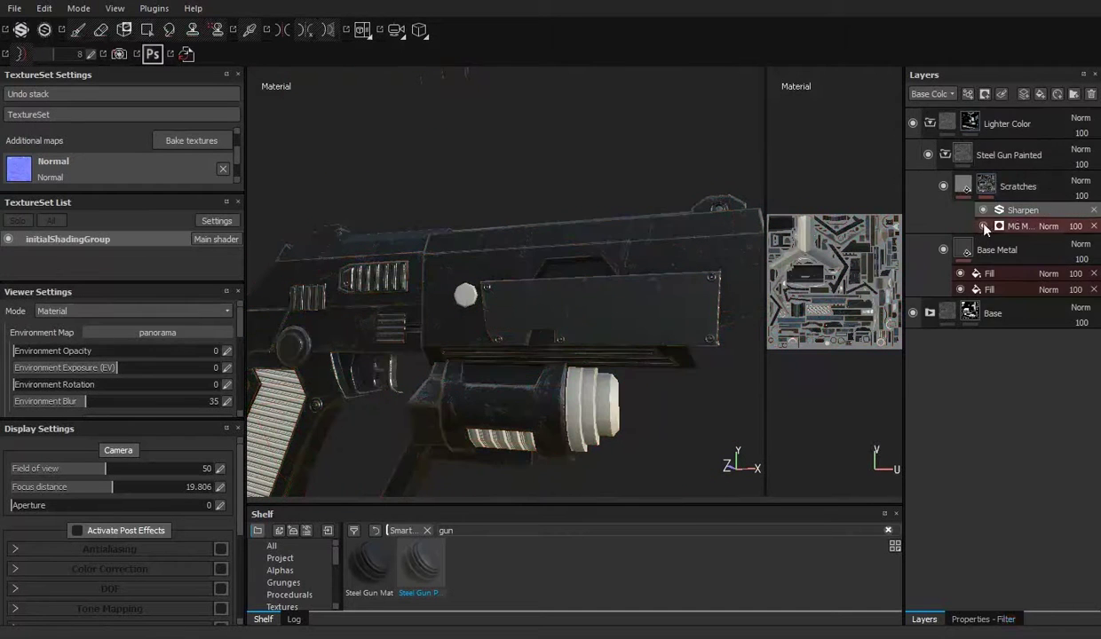
{"action": "left_click_drag", "start_coordinate": [1017, 193], "coordinate": [1023, 193]}
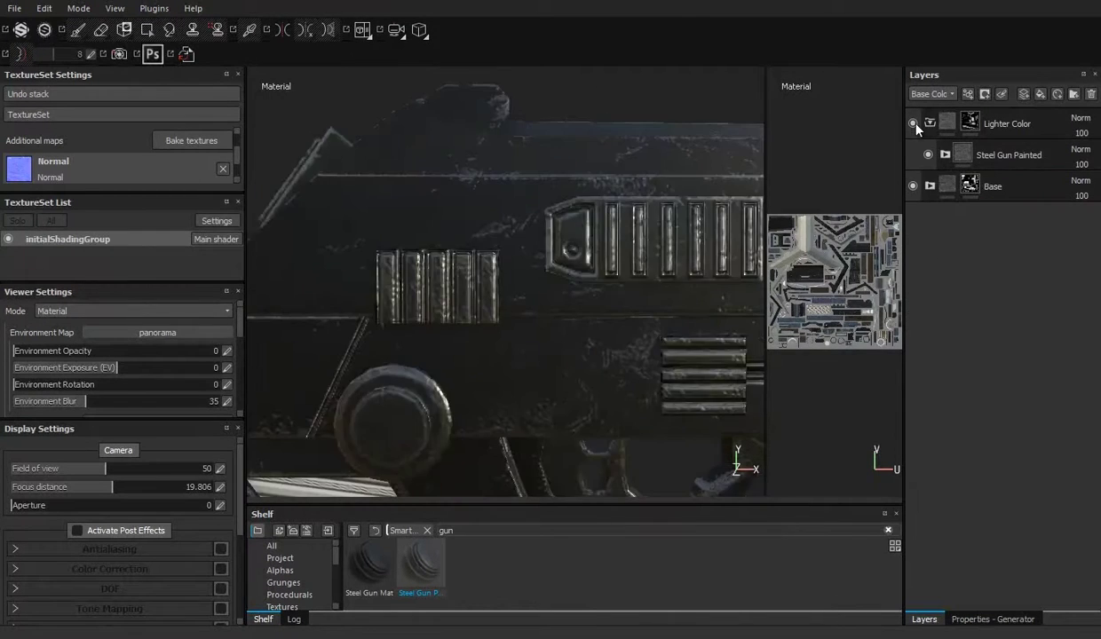
Step: Drop Steel Stained into the Metal folder above Base and switch from Polygon Fill to the brush
{"action": "left_click", "coordinate": [1008, 186]}
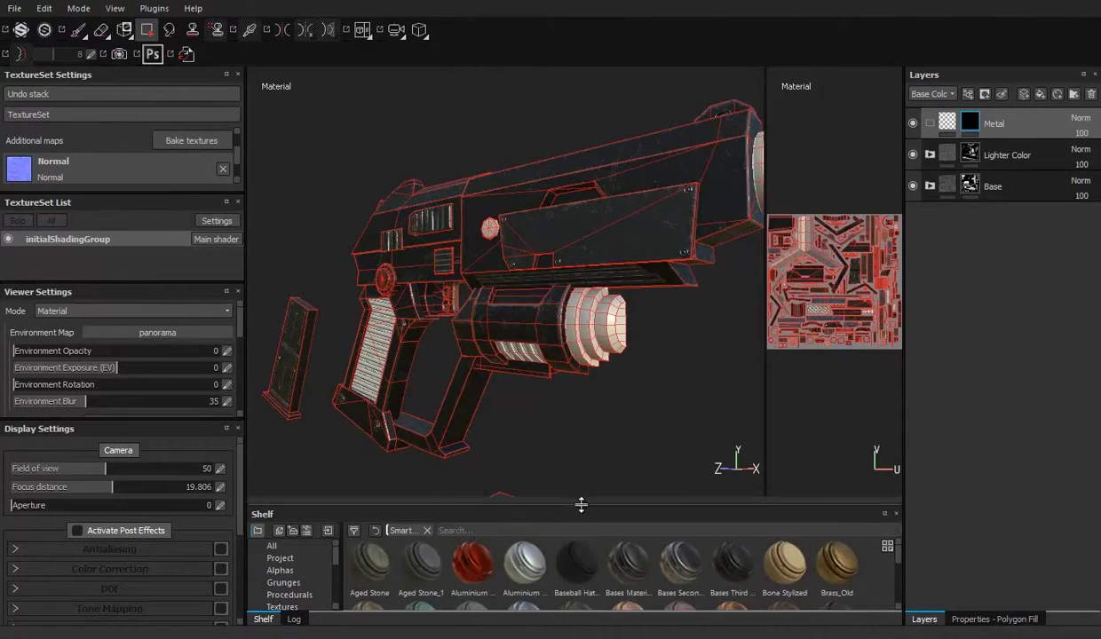
{"action": "left_click_drag", "start_coordinate": [580, 504], "coordinate": [581, 272]}
{"action": "scroll", "coordinate": [589, 461], "scroll_direction": "down", "scroll_amount": 5}
{"action": "left_click_drag", "start_coordinate": [732, 517], "coordinate": [994, 124]}
{"action": "left_click_drag", "start_coordinate": [766, 275], "coordinate": [766, 428]}
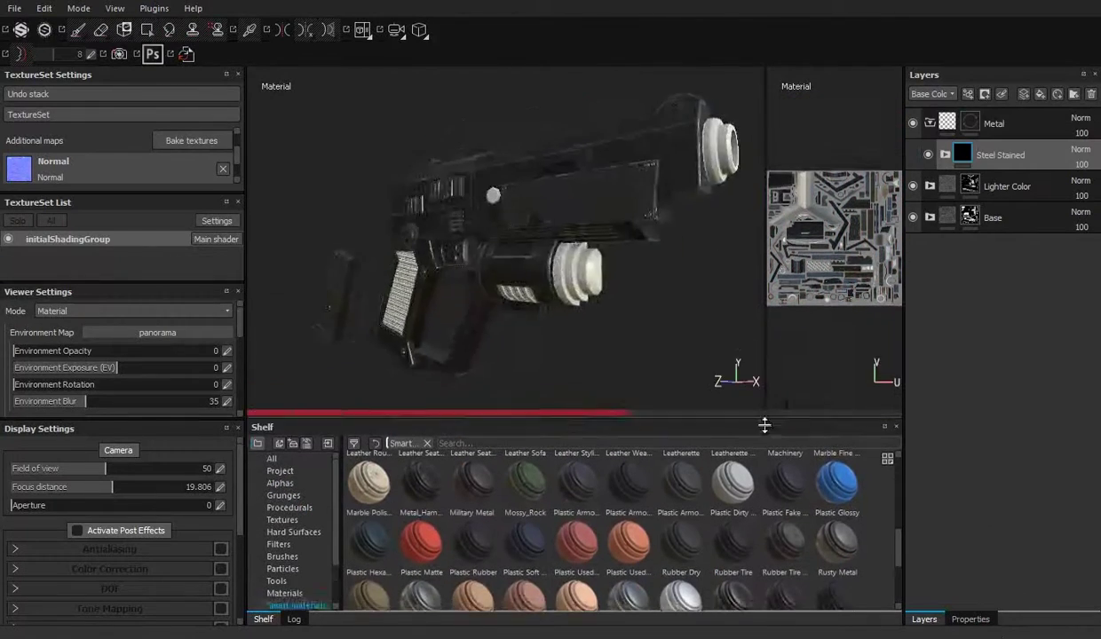
{"action": "key", "text": "4"}
{"action": "mouse_move", "coordinate": [586, 155]}
{"action": "left_mouse_down", "text": "alt"}
{"action": "mouse_move", "coordinate": [537, 319]}
{"action": "mouse_move", "coordinate": [615, 327]}
{"action": "mouse_move", "coordinate": [508, 189]}
{"action": "mouse_move", "coordinate": [628, 228]}
{"action": "mouse_move", "coordinate": [348, 231]}
{"action": "mouse_move", "coordinate": [582, 189]}
{"action": "mouse_move", "coordinate": [550, 199]}
{"action": "left_mouse_up", "text": "alt"}
{"action": "key", "text": "1"}
{"action": "scroll", "coordinate": [545, 218], "scroll_direction": "up", "scroll_amount": 5}
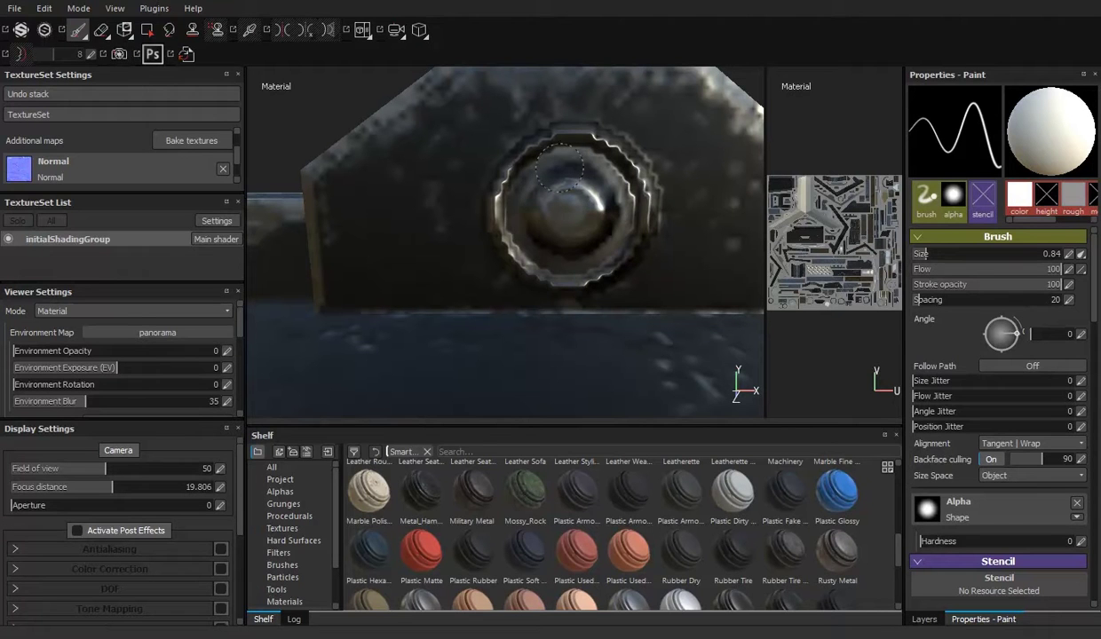
Step: Paint stained steel onto the bolt head on the Metal mask
{"action": "left_click", "coordinate": [932, 619]}
{"action": "left_click", "coordinate": [932, 227]}
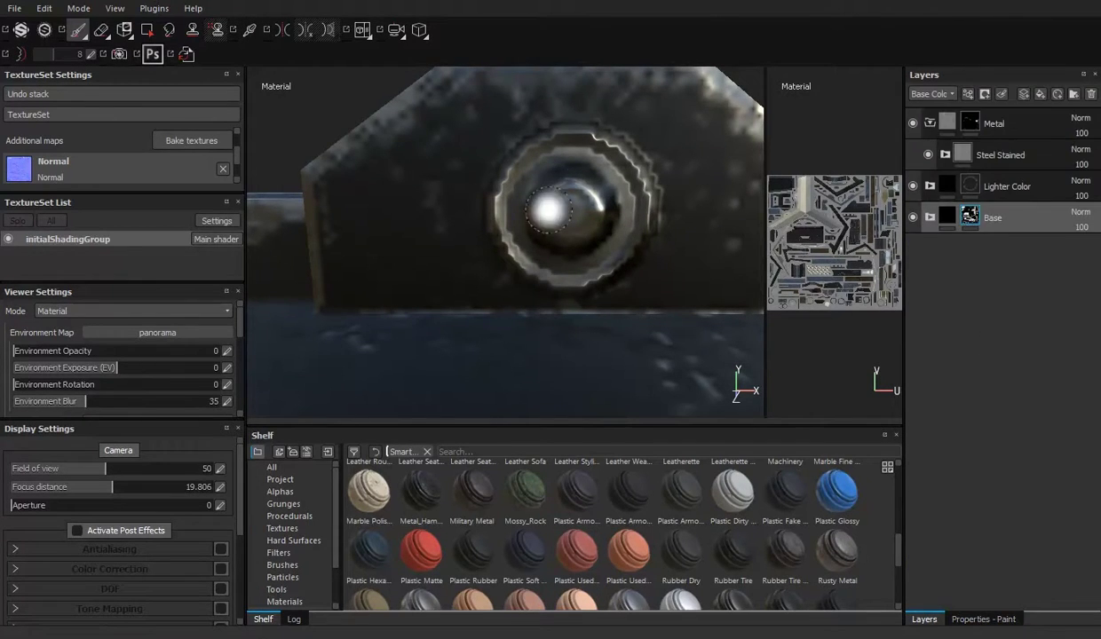
{"action": "left_click", "coordinate": [981, 619]}
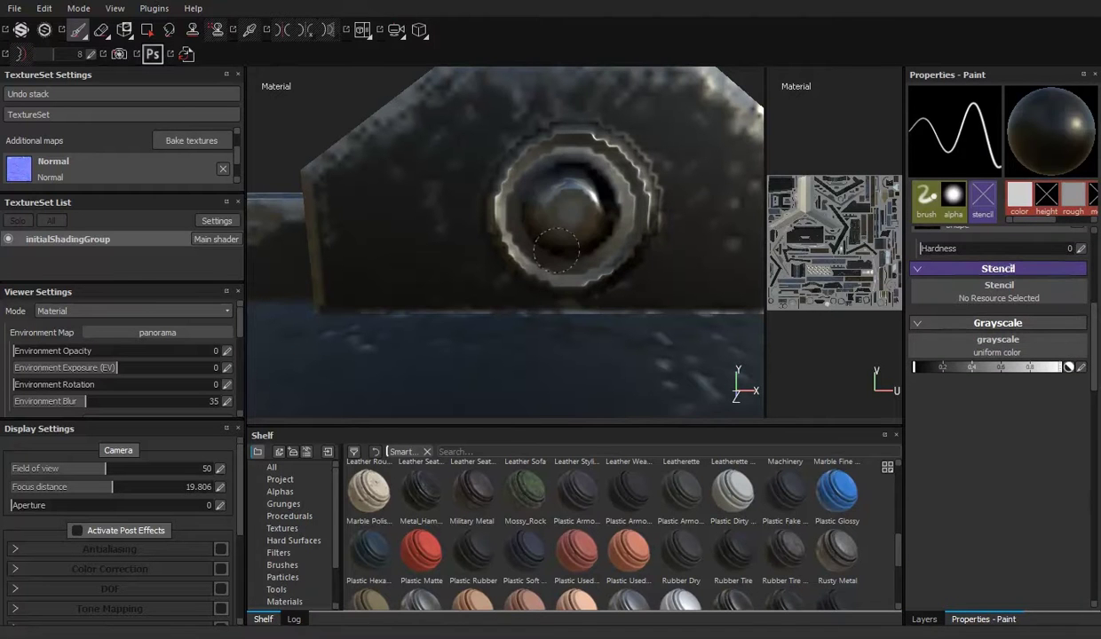
{"action": "left_click_drag", "start_coordinate": [586, 203], "coordinate": [445, 204], "text": "alt"}
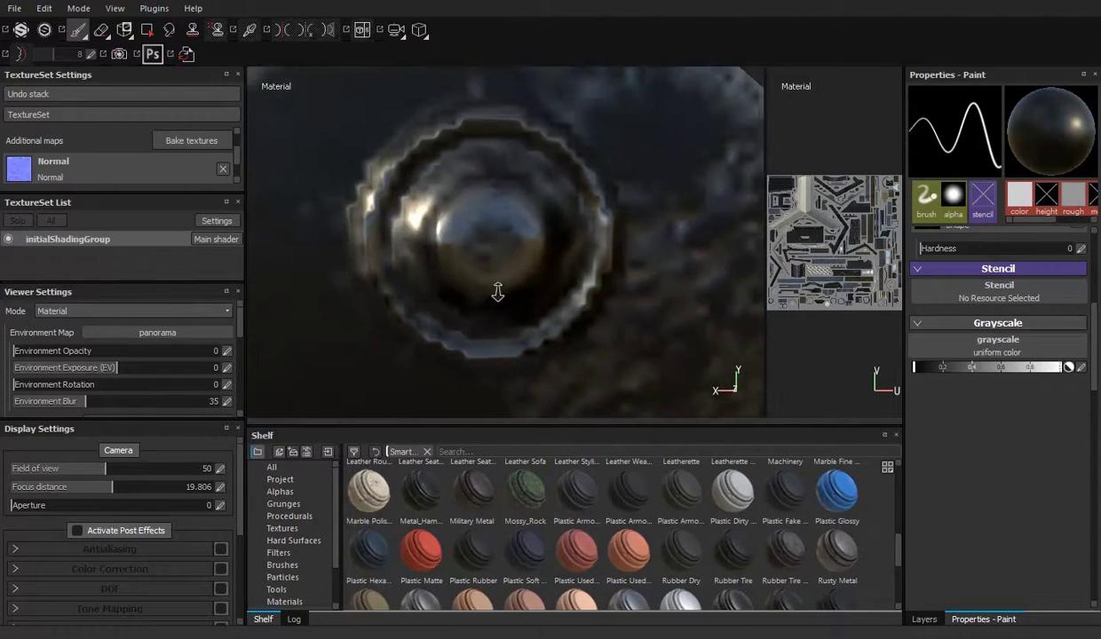
{"action": "left_click", "coordinate": [923, 619]}
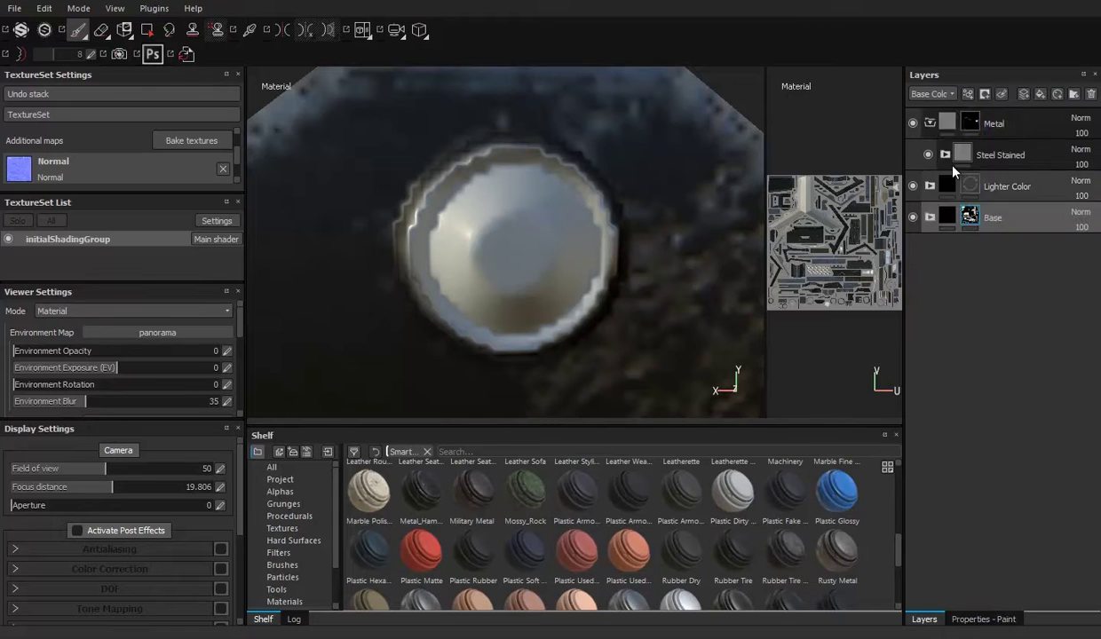
{"action": "left_click", "coordinate": [973, 619]}
{"action": "left_click_drag", "start_coordinate": [465, 325], "coordinate": [529, 295]}
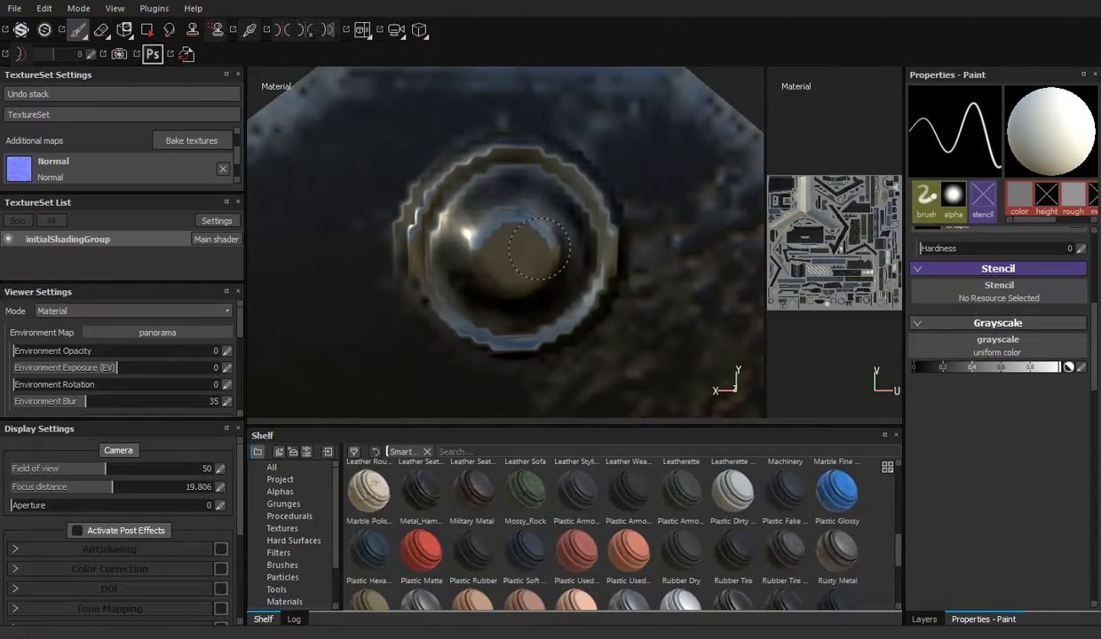
Step: Hide Base and paint steel across the recessed side panel and into the vent slots
{"action": "mouse_move", "coordinate": [658, 135]}
{"action": "left_mouse_down", "text": "alt"}
{"action": "mouse_move", "coordinate": [541, 321]}
{"action": "mouse_move", "coordinate": [497, 266]}
{"action": "left_mouse_up", "text": "alt"}
{"action": "left_click", "coordinate": [923, 619]}
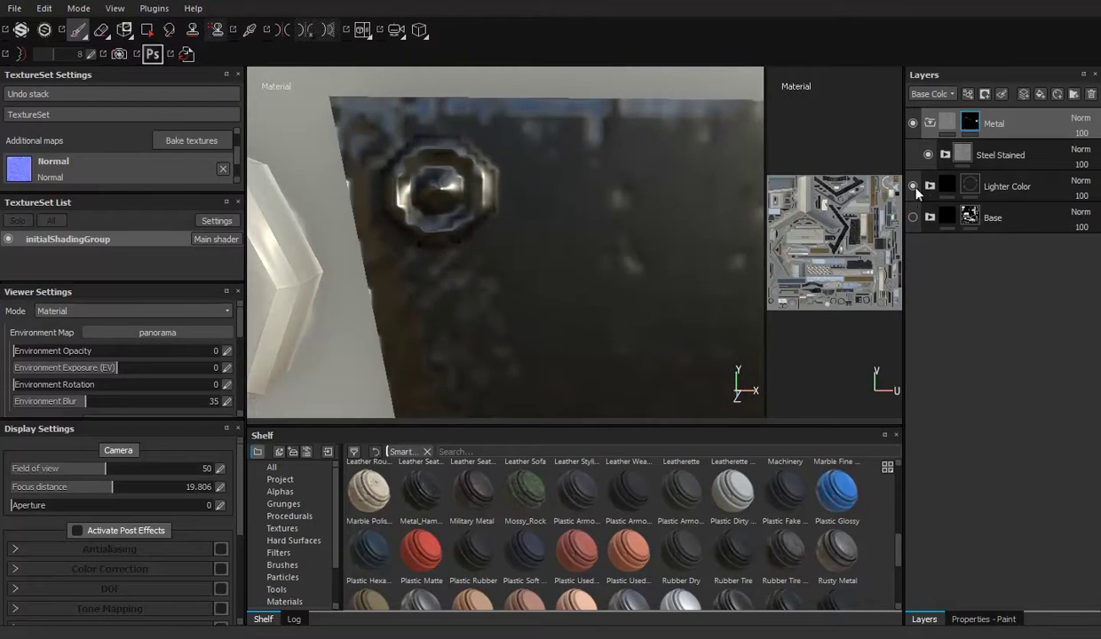
{"action": "mouse_move", "coordinate": [501, 193]}
{"action": "left_mouse_down", "text": "alt"}
{"action": "mouse_move", "coordinate": [541, 284]}
{"action": "mouse_move", "coordinate": [493, 298]}
{"action": "mouse_move", "coordinate": [466, 260]}
{"action": "mouse_move", "coordinate": [314, 250]}
{"action": "mouse_move", "coordinate": [432, 228]}
{"action": "mouse_move", "coordinate": [521, 256]}
{"action": "mouse_move", "coordinate": [396, 256]}
{"action": "left_mouse_up", "text": "alt"}
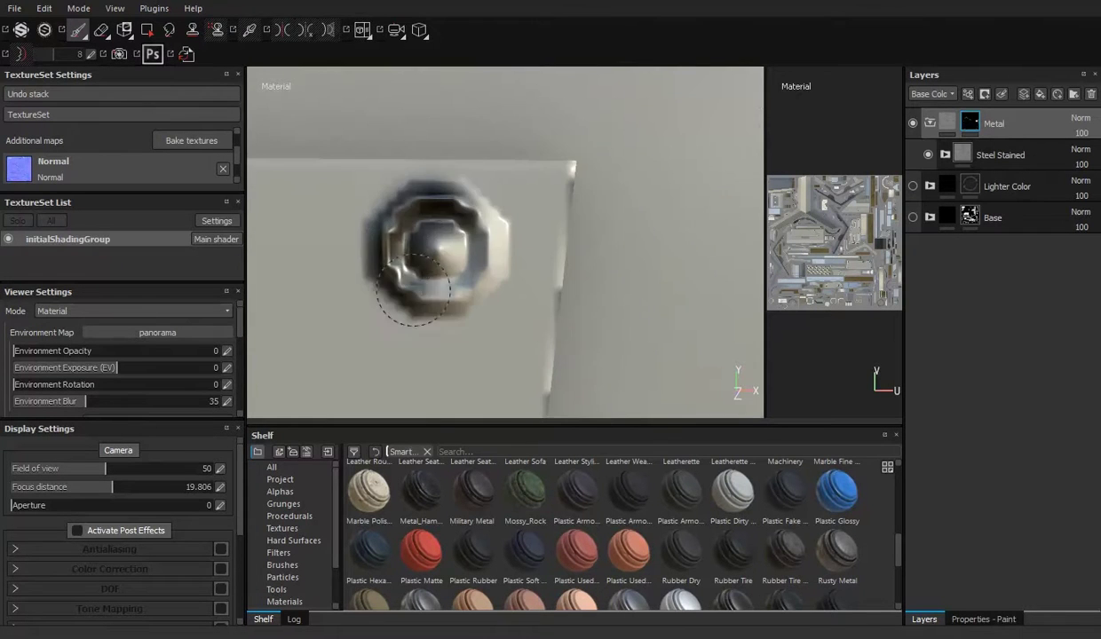
{"action": "scroll", "coordinate": [452, 235], "scroll_direction": "down", "scroll_amount": 5}
{"action": "scroll", "coordinate": [577, 222], "scroll_direction": "up", "scroll_amount": 3}
{"action": "scroll", "coordinate": [622, 212], "scroll_direction": "up", "scroll_amount": 3}
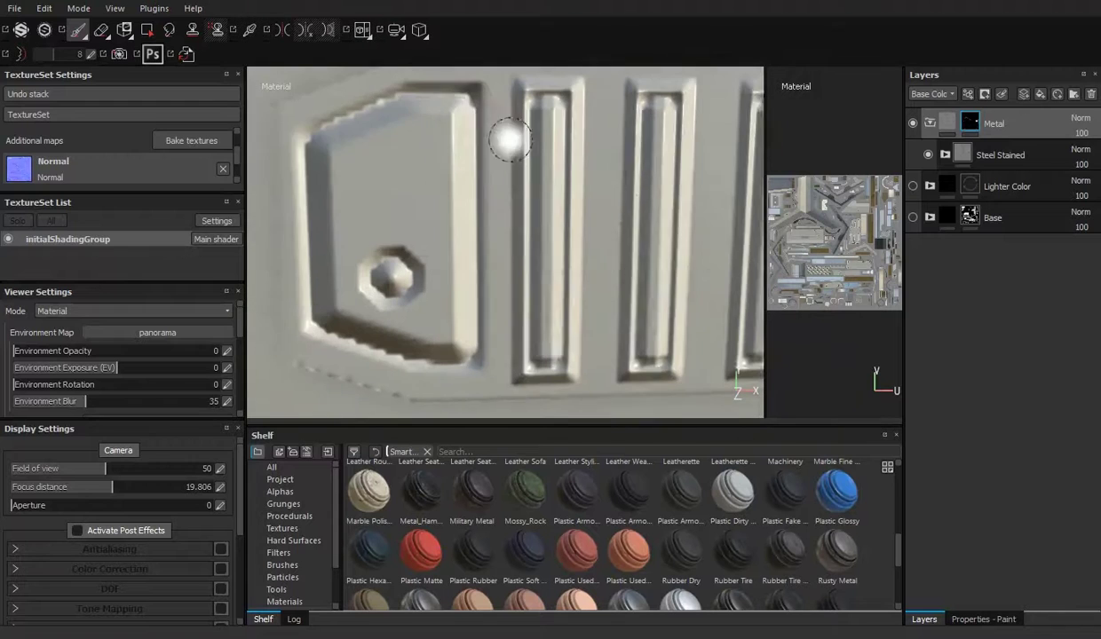
{"action": "left_click_drag", "start_coordinate": [466, 112], "coordinate": [396, 124]}
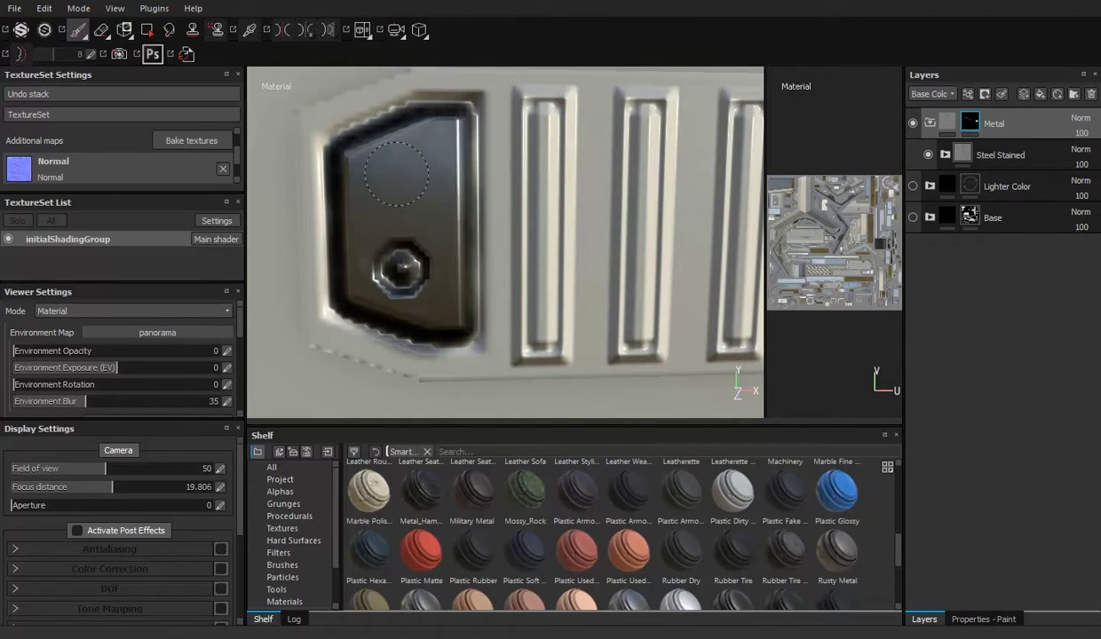
{"action": "mouse_move", "coordinate": [444, 197]}
{"action": "left_mouse_down", "text": "alt"}
{"action": "mouse_move", "coordinate": [349, 217]}
{"action": "mouse_move", "coordinate": [409, 140]}
{"action": "mouse_move", "coordinate": [411, 118]}
{"action": "left_mouse_up", "text": "alt"}
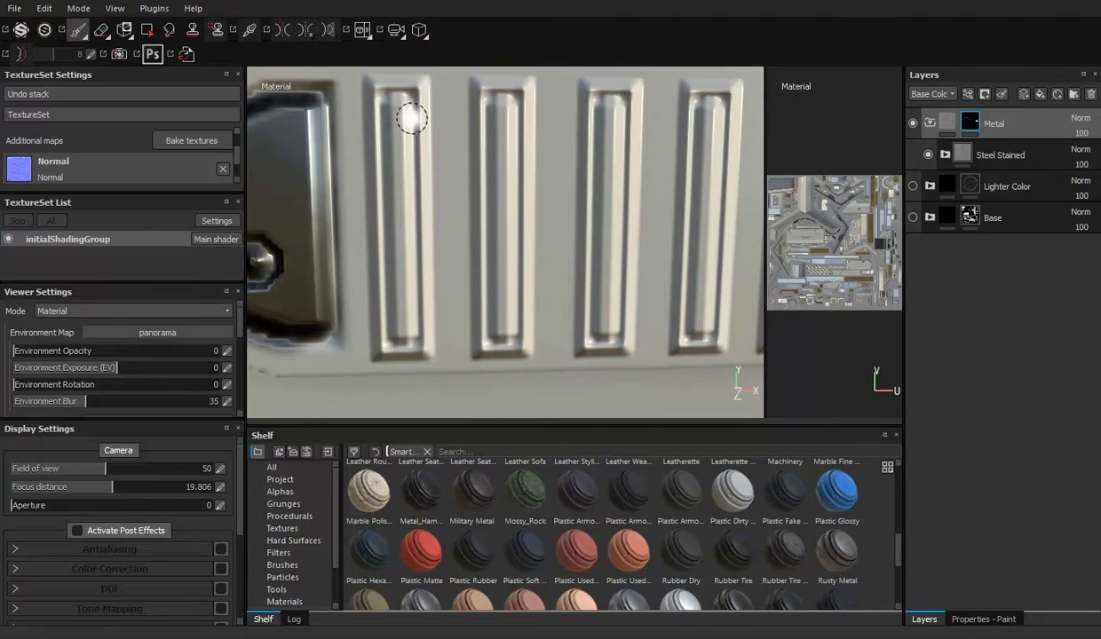
{"action": "mouse_move", "coordinate": [504, 335]}
{"action": "middle_mouse_down", "text": "alt"}
{"action": "mouse_move", "coordinate": [516, 165]}
{"action": "mouse_move", "coordinate": [457, 343]}
{"action": "middle_mouse_up", "text": "alt"}
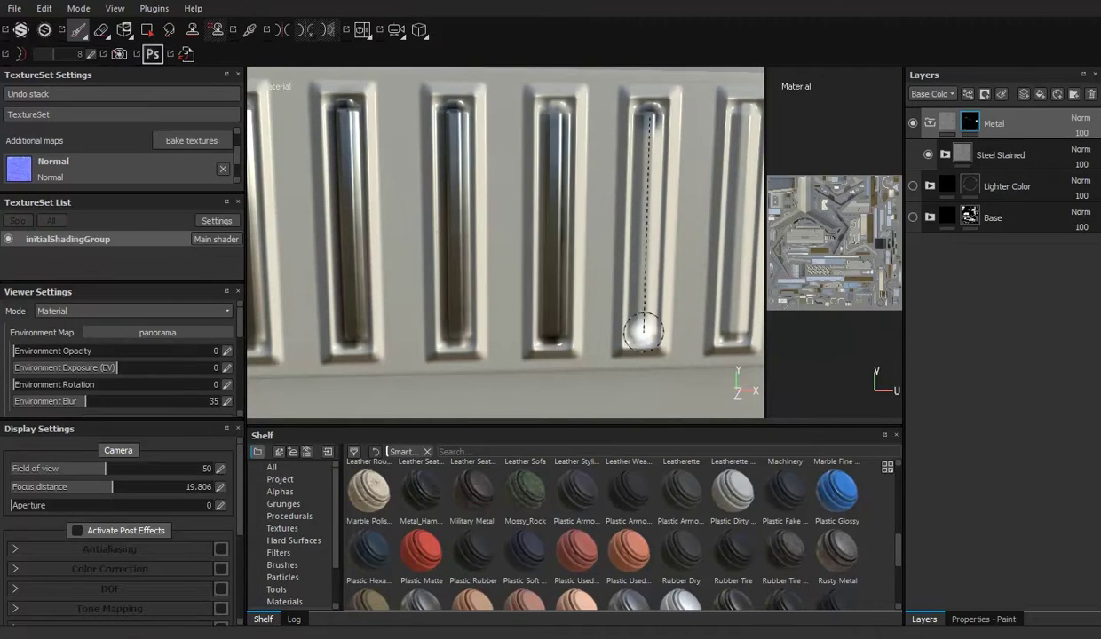
Step: Turn the view to the round bolt on the grip and expand the shelf
{"action": "middle_click_drag", "start_coordinate": [640, 333], "coordinate": [543, 98], "text": "alt"}
{"action": "scroll", "coordinate": [497, 222], "scroll_direction": "down", "scroll_amount": 5}
{"action": "scroll", "coordinate": [480, 214], "scroll_direction": "up", "scroll_amount": 5}
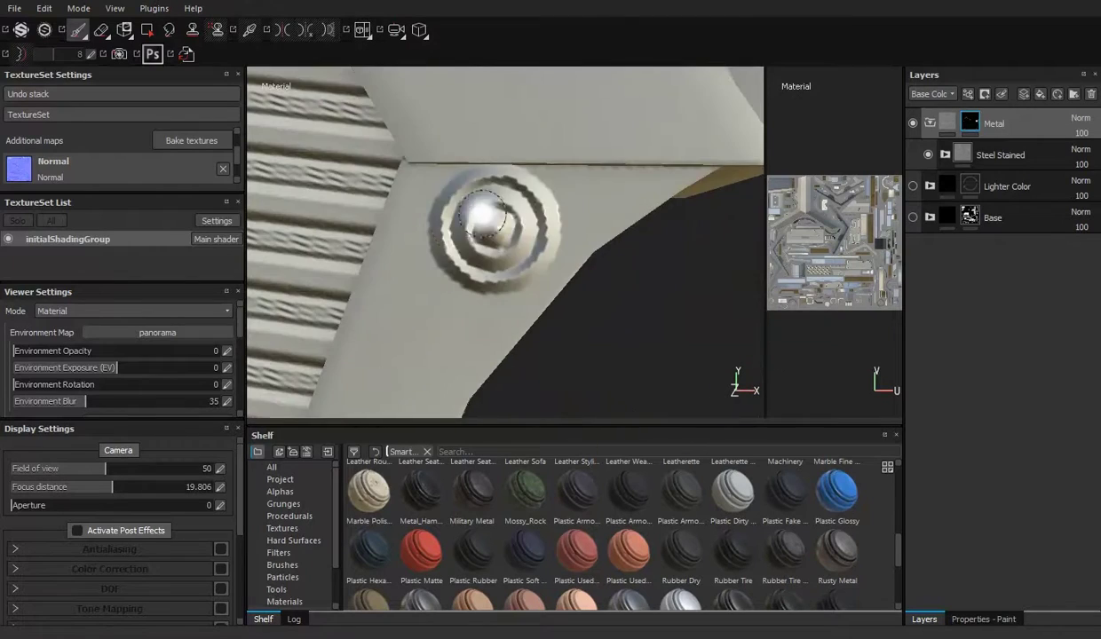
{"action": "left_click_drag", "start_coordinate": [429, 424], "coordinate": [430, 290]}
Step: Browse the shelf's grunge, procedural and brush categories, then shrink the shelf
{"action": "left_click", "coordinate": [277, 354]}
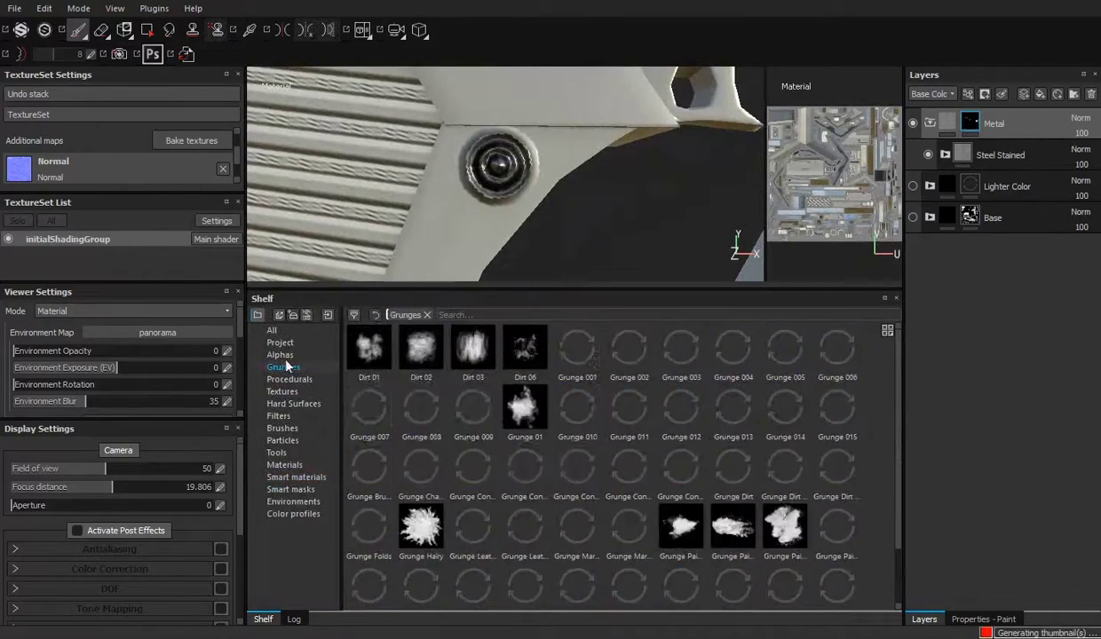
{"action": "left_click", "coordinate": [282, 379]}
{"action": "left_click", "coordinate": [283, 428]}
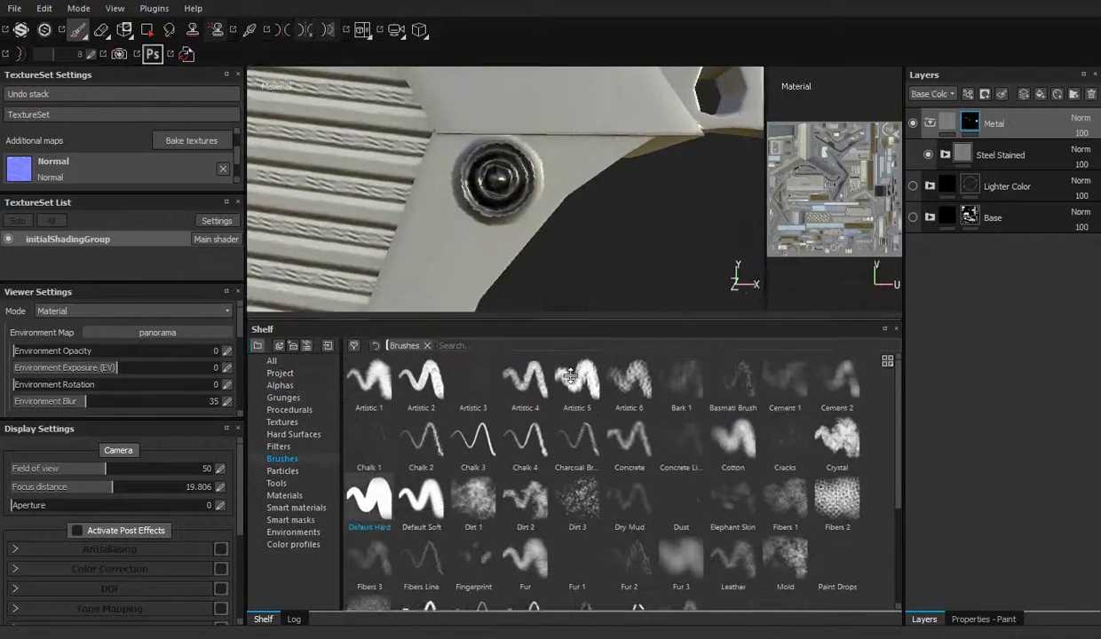
{"action": "left_click_drag", "start_coordinate": [408, 290], "coordinate": [408, 429]}
Step: Orbit and zoom around the gun, inspecting the bolt, stock, grip and barrel
{"action": "mouse_move", "coordinate": [610, 302]}
{"action": "left_mouse_down", "text": "alt"}
{"action": "mouse_move", "coordinate": [477, 242]}
{"action": "mouse_move", "coordinate": [528, 275]}
{"action": "mouse_move", "coordinate": [449, 276]}
{"action": "mouse_move", "coordinate": [497, 267]}
{"action": "left_mouse_up", "text": "alt"}
{"action": "mouse_move", "coordinate": [497, 267]}
{"action": "right_mouse_down", "text": "alt"}
{"action": "mouse_move", "coordinate": [548, 254]}
{"action": "mouse_move", "coordinate": [455, 184]}
{"action": "right_mouse_up", "text": "alt"}
{"action": "mouse_move", "coordinate": [455, 184]}
{"action": "left_mouse_down", "text": "alt"}
{"action": "mouse_move", "coordinate": [332, 202]}
{"action": "mouse_move", "coordinate": [450, 234]}
{"action": "left_mouse_up", "text": "alt"}
{"action": "middle_click_drag", "start_coordinate": [450, 233], "coordinate": [458, 268], "text": "alt"}
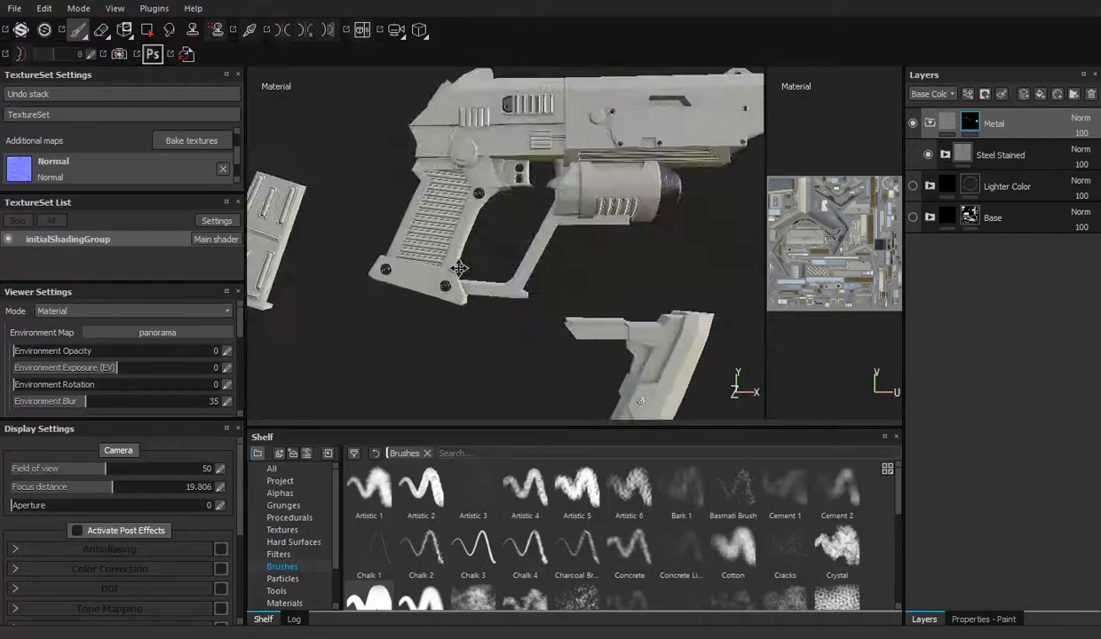
{"action": "mouse_move", "coordinate": [459, 268]}
{"action": "right_mouse_down", "text": "alt"}
{"action": "mouse_move", "coordinate": [479, 122]}
{"action": "mouse_move", "coordinate": [560, 270]}
{"action": "mouse_move", "coordinate": [471, 250]}
{"action": "mouse_move", "coordinate": [419, 220]}
{"action": "right_mouse_up", "text": "alt"}
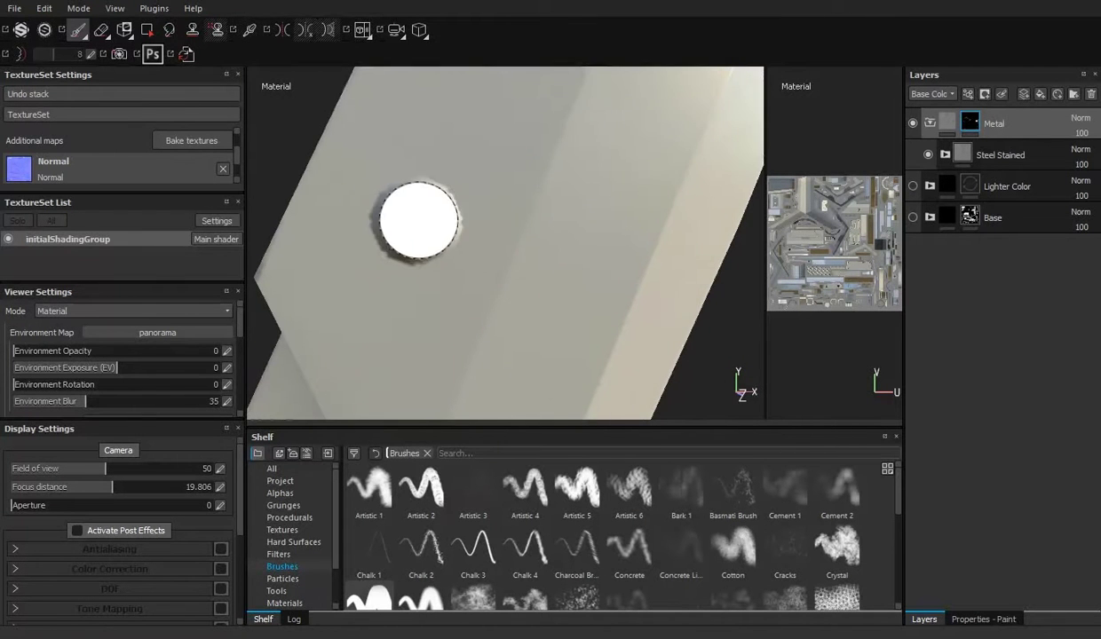
{"action": "mouse_move", "coordinate": [565, 294]}
{"action": "left_mouse_down", "text": "alt"}
{"action": "mouse_move", "coordinate": [639, 324]}
{"action": "mouse_move", "coordinate": [452, 258]}
{"action": "left_mouse_up", "text": "alt"}
{"action": "right_click_drag", "start_coordinate": [451, 259], "coordinate": [540, 265], "text": "alt"}
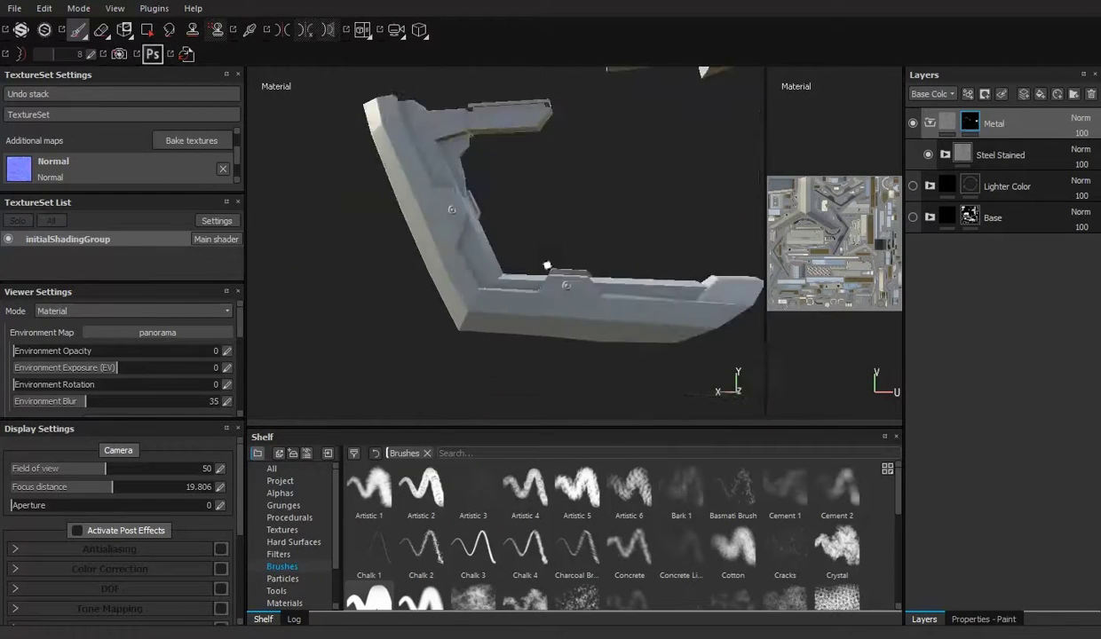
{"action": "left_click_drag", "start_coordinate": [541, 265], "coordinate": [545, 291], "text": "alt"}
{"action": "right_click_drag", "start_coordinate": [545, 291], "coordinate": [545, 339], "text": "alt"}
{"action": "left_click_drag", "start_coordinate": [545, 339], "coordinate": [432, 250], "text": "alt"}
{"action": "middle_click_drag", "start_coordinate": [432, 250], "coordinate": [359, 255], "text": "alt"}
{"action": "left_click_drag", "start_coordinate": [359, 255], "coordinate": [656, 312], "text": "alt"}
{"action": "right_click_drag", "start_coordinate": [656, 312], "coordinate": [655, 266], "text": "alt"}
{"action": "middle_click_drag", "start_coordinate": [656, 266], "coordinate": [586, 266], "text": "alt"}
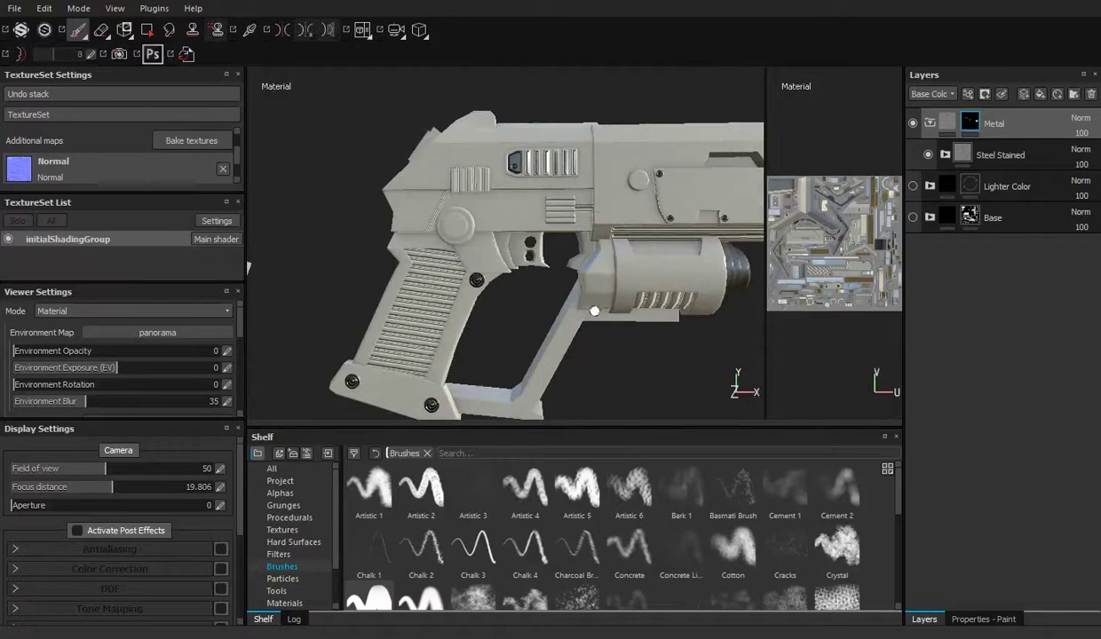
Step: Compare Lighter Color and Base, then hide Base and select Lighter Color along the vent panel
{"action": "left_click", "coordinate": [913, 186]}
{"action": "left_click", "coordinate": [913, 217]}
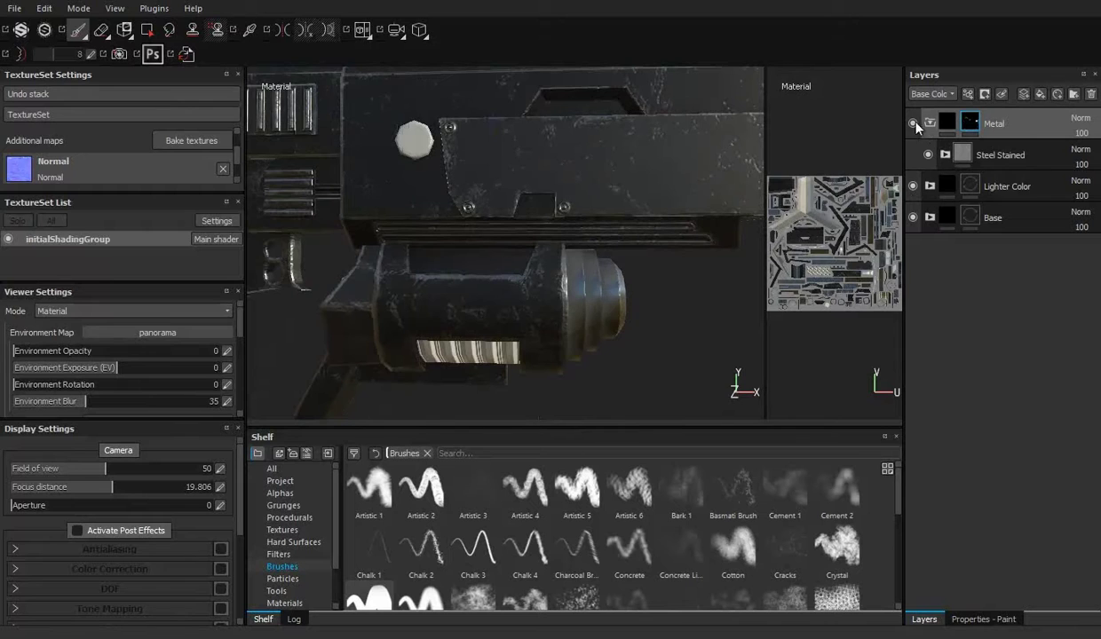
{"action": "right_click_drag", "start_coordinate": [626, 293], "coordinate": [626, 333], "text": "alt"}
{"action": "left_click", "coordinate": [912, 216]}
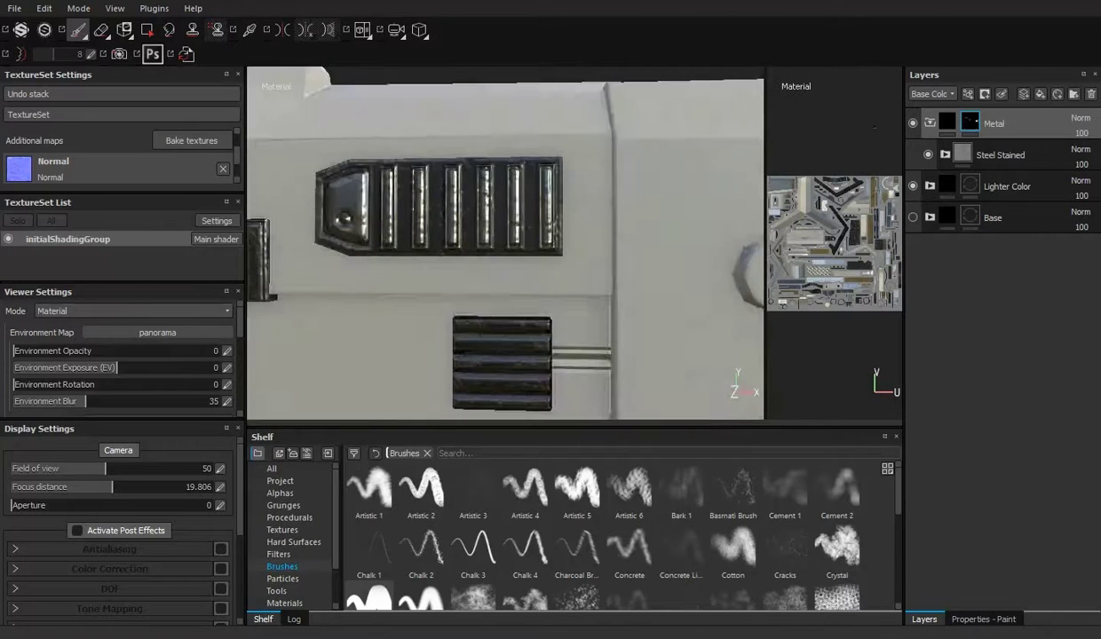
{"action": "left_click", "coordinate": [970, 185]}
{"action": "scroll", "coordinate": [453, 164], "scroll_direction": "up", "scroll_amount": 2}
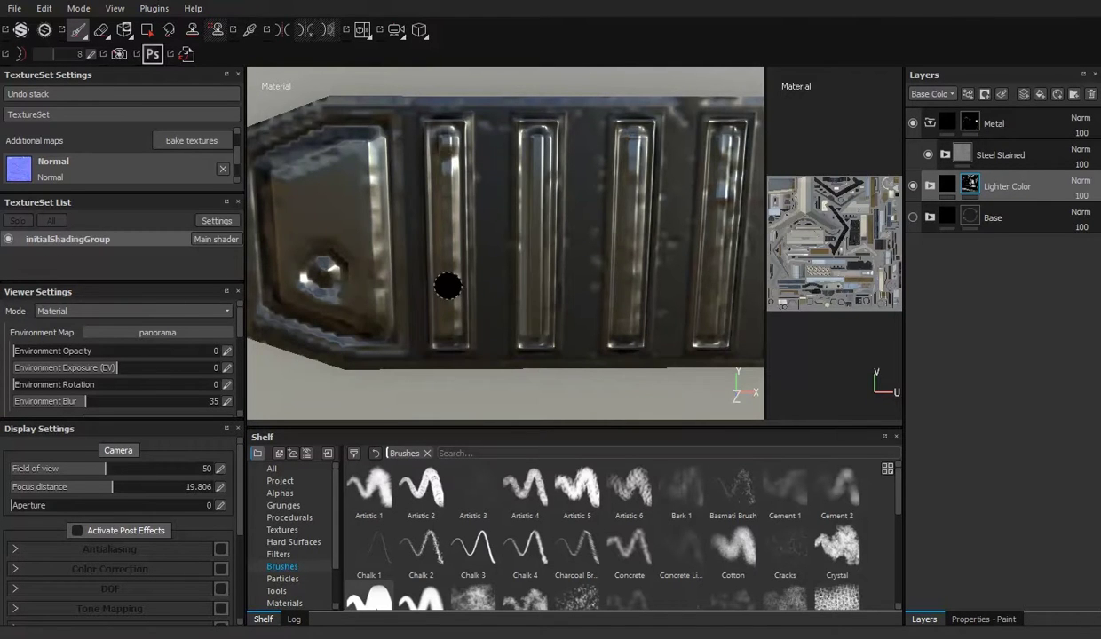
{"action": "left_click_drag", "start_coordinate": [448, 286], "coordinate": [518, 252], "text": "alt"}
{"action": "left_click_drag", "start_coordinate": [572, 332], "coordinate": [504, 158], "text": "alt"}
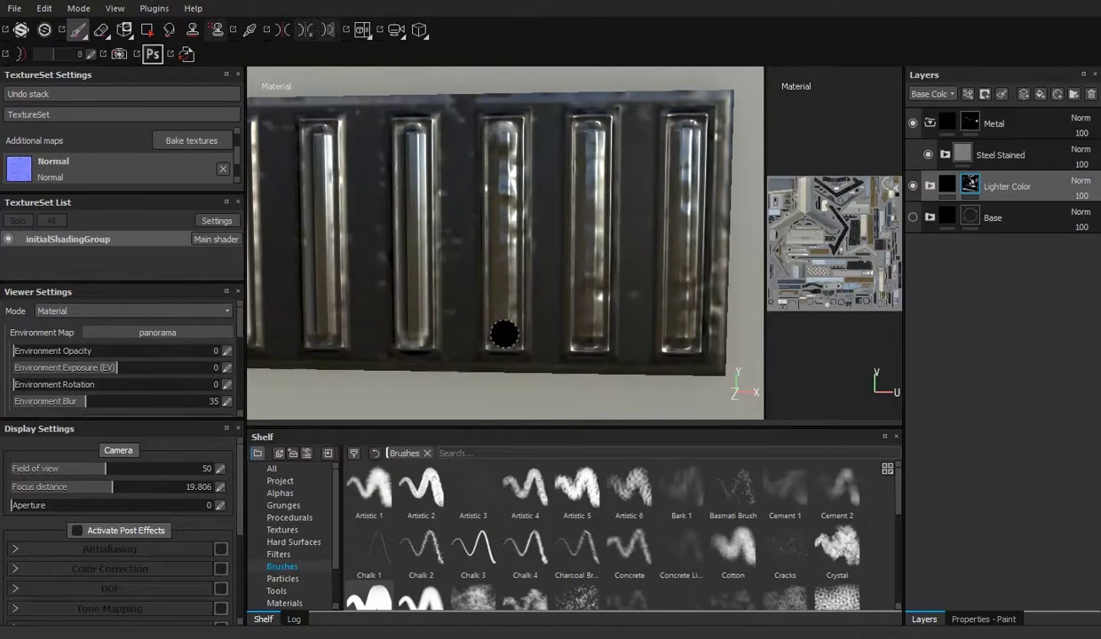
{"action": "mouse_move", "coordinate": [675, 334]}
{"action": "left_mouse_down", "text": "alt"}
{"action": "mouse_move", "coordinate": [684, 265]}
{"action": "mouse_move", "coordinate": [436, 142]}
{"action": "left_mouse_up", "text": "alt"}
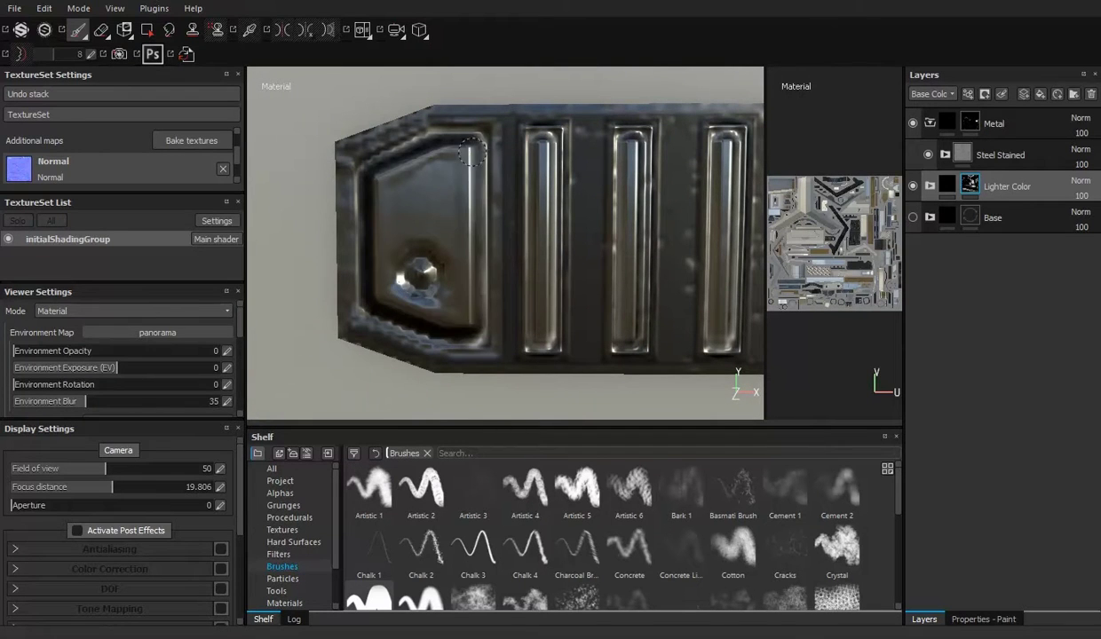
{"action": "mouse_move", "coordinate": [439, 194]}
{"action": "left_mouse_down", "text": "alt"}
{"action": "mouse_move", "coordinate": [482, 232]}
{"action": "mouse_move", "coordinate": [513, 201]}
{"action": "mouse_move", "coordinate": [265, 253]}
{"action": "mouse_move", "coordinate": [361, 294]}
{"action": "mouse_move", "coordinate": [511, 165]}
{"action": "mouse_move", "coordinate": [525, 233]}
{"action": "mouse_move", "coordinate": [327, 265]}
{"action": "mouse_move", "coordinate": [452, 333]}
{"action": "mouse_move", "coordinate": [683, 217]}
{"action": "mouse_move", "coordinate": [533, 266]}
{"action": "mouse_move", "coordinate": [461, 228]}
{"action": "mouse_move", "coordinate": [467, 327]}
{"action": "mouse_move", "coordinate": [417, 304]}
{"action": "mouse_move", "coordinate": [302, 294]}
{"action": "mouse_move", "coordinate": [516, 314]}
{"action": "mouse_move", "coordinate": [494, 311]}
{"action": "mouse_move", "coordinate": [568, 293]}
{"action": "mouse_move", "coordinate": [621, 312]}
{"action": "mouse_move", "coordinate": [576, 252]}
{"action": "mouse_move", "coordinate": [639, 266]}
{"action": "left_mouse_up", "text": "alt"}
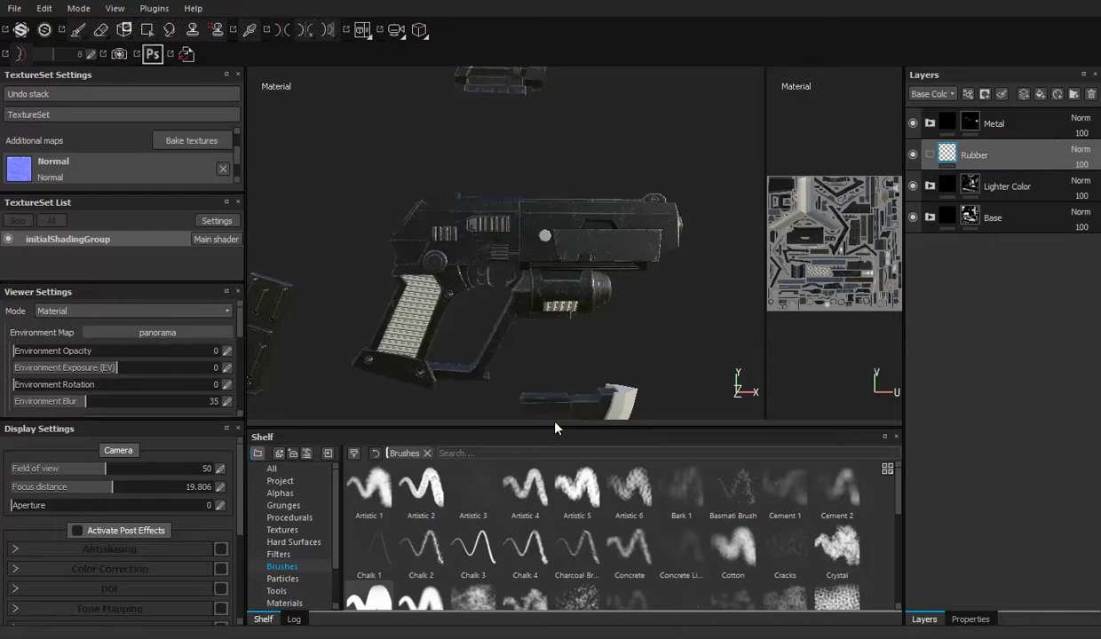
Step: Add the Plastic Rubber smart material to the Rubber folder and give the folder a black mask
{"action": "scroll", "coordinate": [467, 440], "scroll_direction": "down", "scroll_amount": 1}
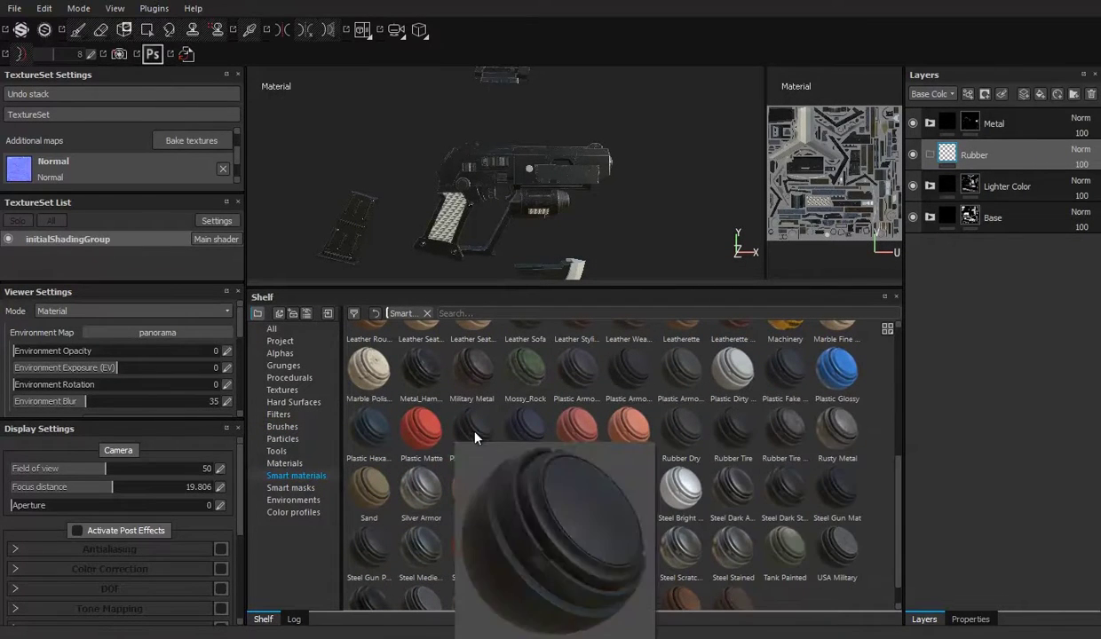
{"action": "left_click_drag", "start_coordinate": [473, 429], "coordinate": [976, 155]}
{"action": "right_click", "coordinate": [981, 158]}
{"action": "left_click", "coordinate": [951, 175]}
Step: Polygon-fill the grip faces into the Rubber mask and check the result on the pistol
{"action": "key", "text": "4"}
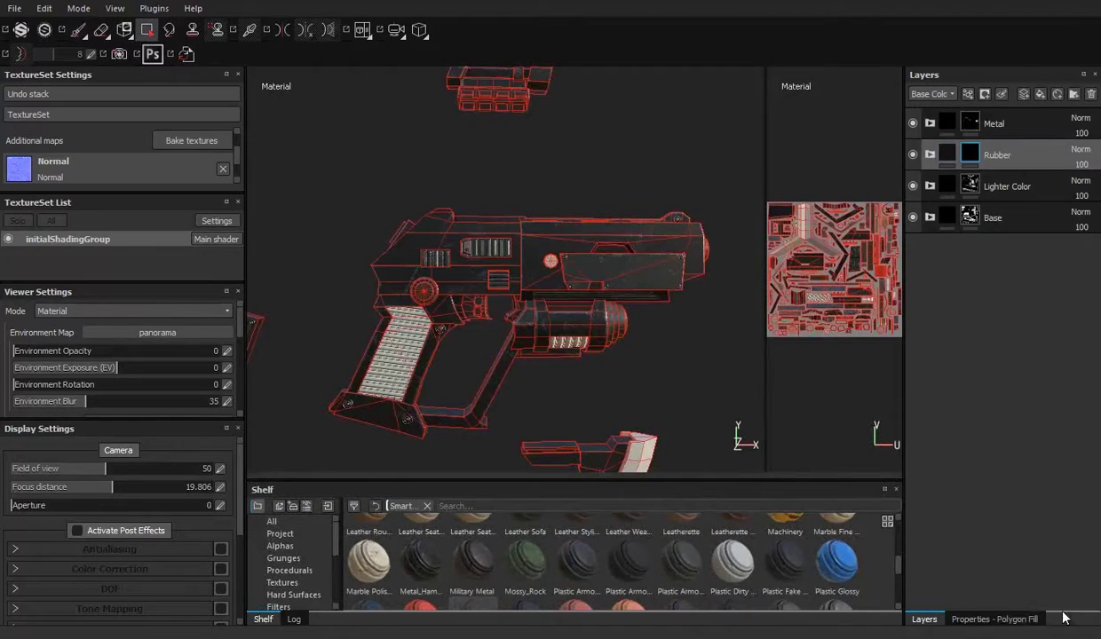
{"action": "scroll", "coordinate": [568, 407], "scroll_direction": "up", "scroll_amount": 2}
{"action": "left_click_drag", "start_coordinate": [568, 406], "coordinate": [497, 266], "text": "alt"}
{"action": "key", "text": "1"}
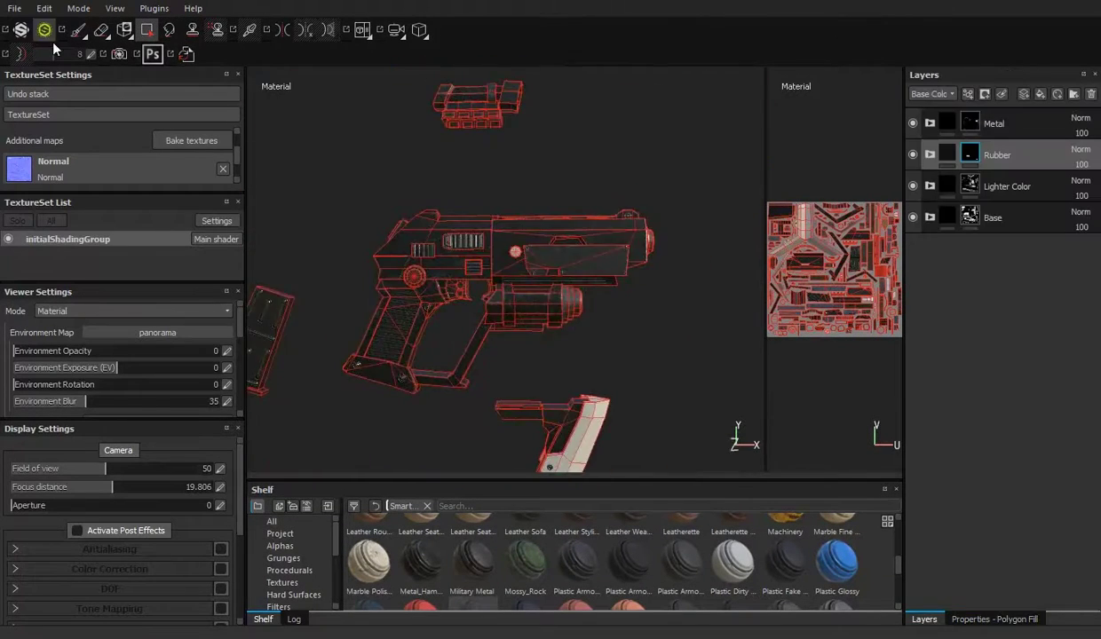
{"action": "scroll", "coordinate": [497, 267], "scroll_direction": "up", "scroll_amount": 3}
{"action": "left_click", "coordinate": [929, 155]}
{"action": "scroll", "coordinate": [497, 266], "scroll_direction": "down", "scroll_amount": 5}
{"action": "mouse_move", "coordinate": [533, 266]}
{"action": "left_mouse_down", "text": "alt"}
{"action": "mouse_move", "coordinate": [460, 259]}
{"action": "mouse_move", "coordinate": [621, 249]}
{"action": "left_mouse_up", "text": "alt"}
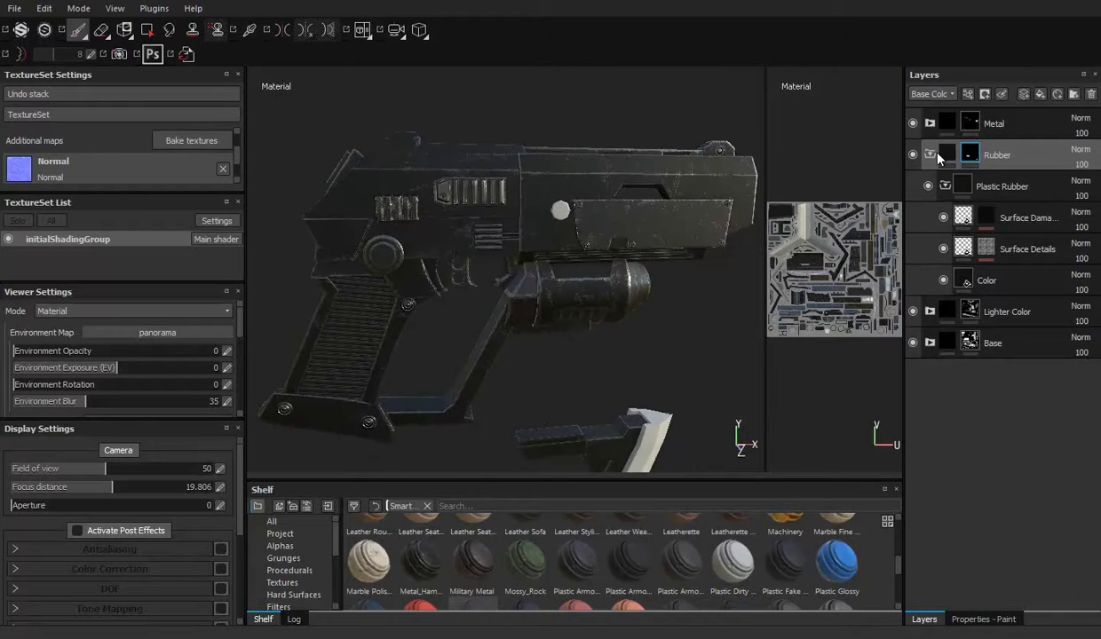
{"action": "left_click", "coordinate": [929, 155]}
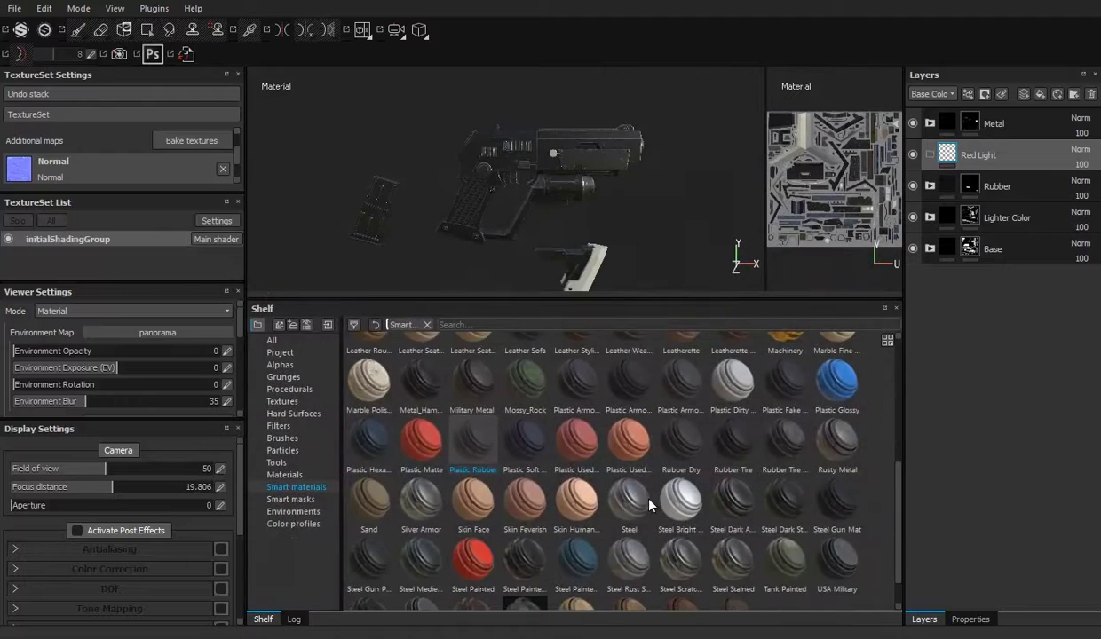
Step: Set the Glass Visor light's Base Color and Emissive both to red
{"action": "scroll", "coordinate": [710, 497], "scroll_direction": "down", "scroll_amount": 2}
{"action": "scroll", "coordinate": [782, 540], "scroll_direction": "up", "scroll_amount": 3}
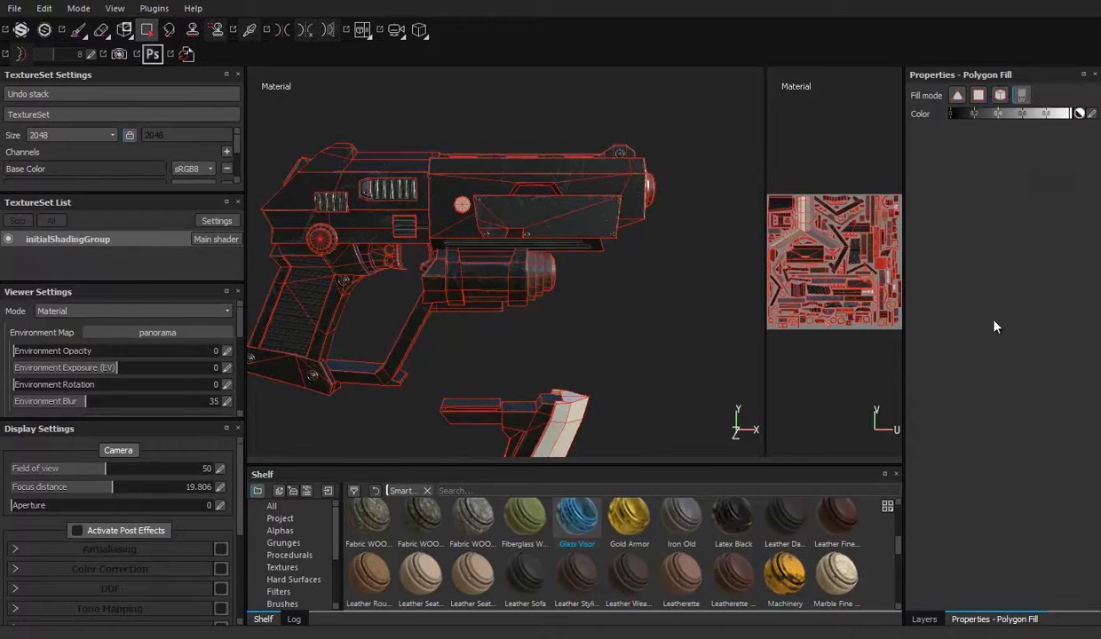
{"action": "left_click", "coordinate": [970, 619]}
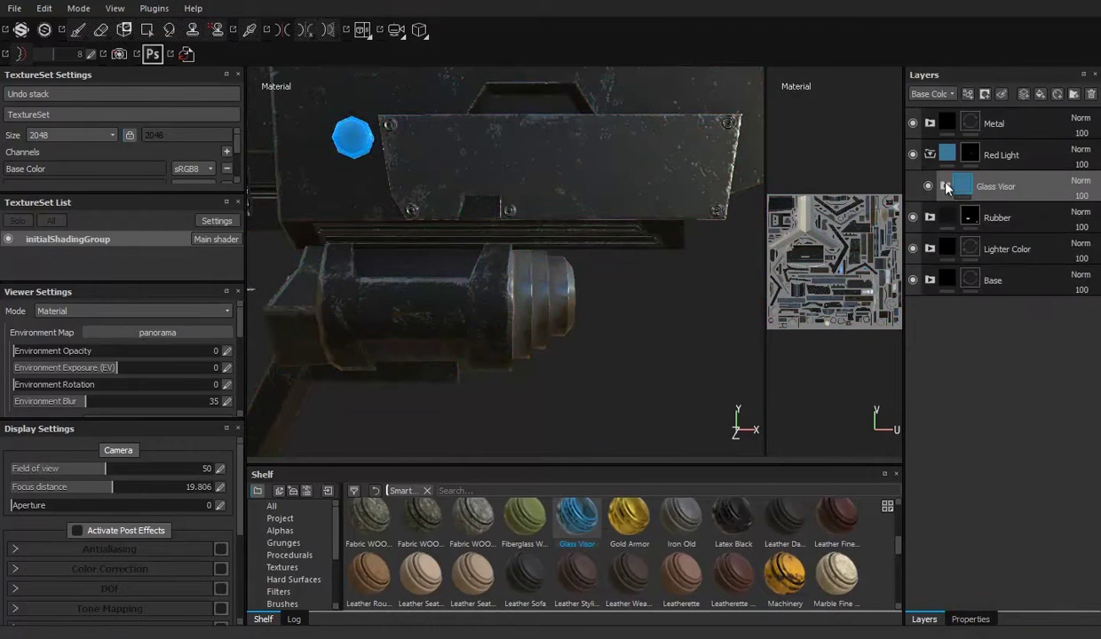
{"action": "left_click", "coordinate": [1003, 359]}
{"action": "left_click", "coordinate": [1019, 596]}
{"action": "left_click", "coordinate": [923, 619]}
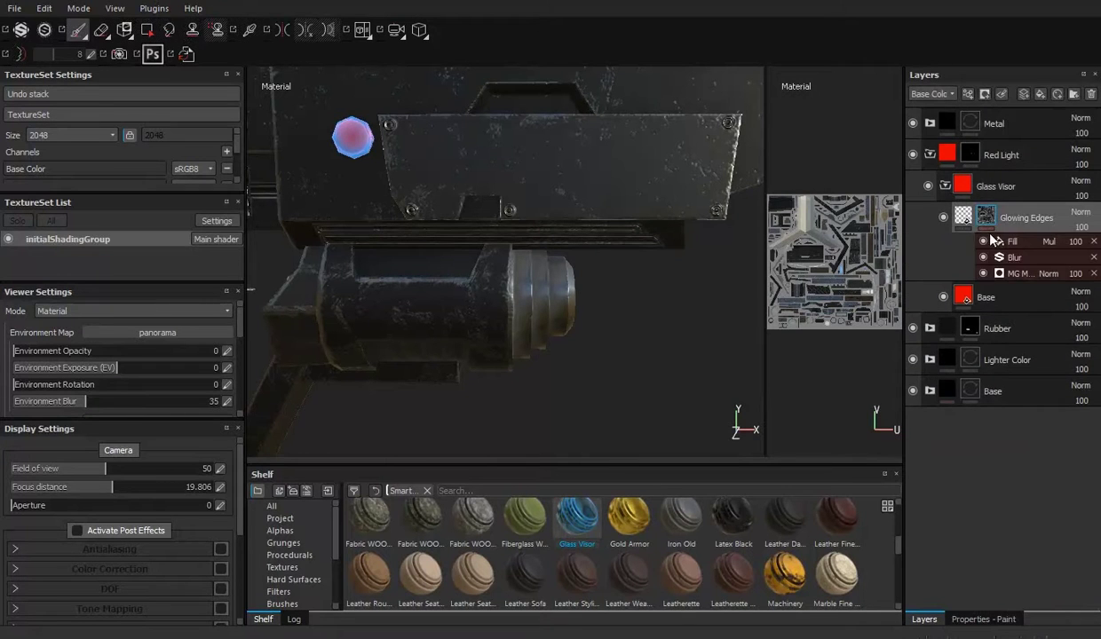
{"action": "left_click", "coordinate": [991, 241]}
{"action": "left_click", "coordinate": [958, 356]}
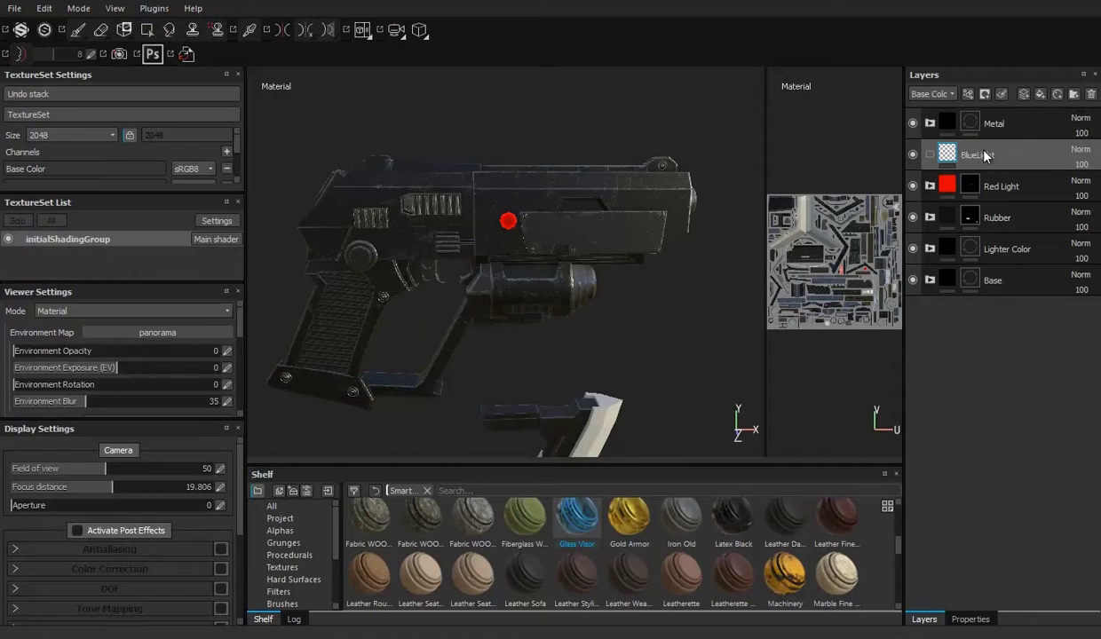
Step: Toggle layer visibility on and off to check the red light
{"action": "left_click", "coordinate": [1001, 187]}
{"action": "key", "text": "1"}
{"action": "scroll", "coordinate": [663, 312], "scroll_direction": "up", "scroll_amount": 5}
{"action": "scroll", "coordinate": [532, 230], "scroll_direction": "up", "scroll_amount": 5}
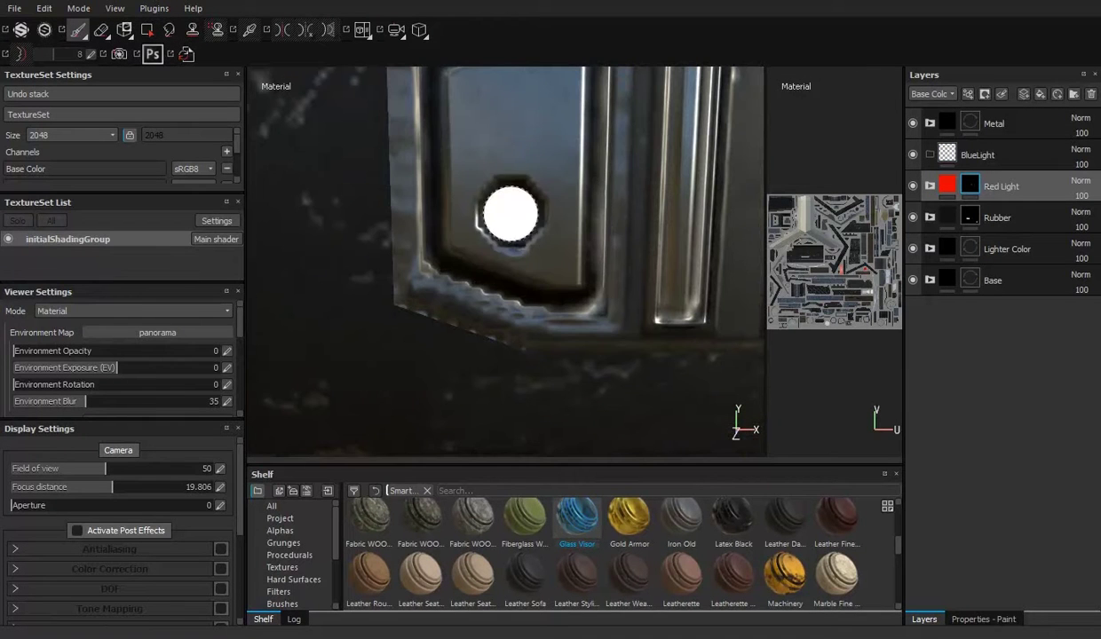
{"action": "left_click", "coordinate": [912, 248]}
{"action": "left_click", "coordinate": [913, 249]}
{"action": "left_click", "coordinate": [912, 279]}
{"action": "left_click", "coordinate": [913, 279]}
{"action": "left_click", "coordinate": [913, 248]}
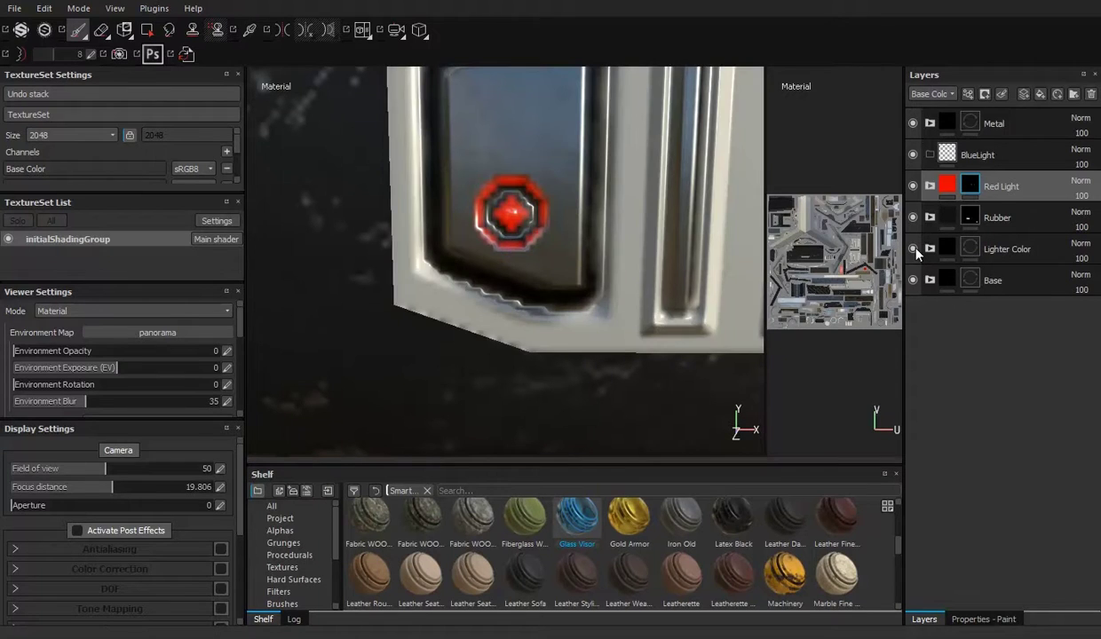
Step: Move the Metal folder below Red Light and rename the top folder 'Blue Light'
{"action": "left_click", "coordinate": [912, 248]}
{"action": "left_click_drag", "start_coordinate": [985, 123], "coordinate": [1002, 204]}
{"action": "left_click", "coordinate": [983, 619]}
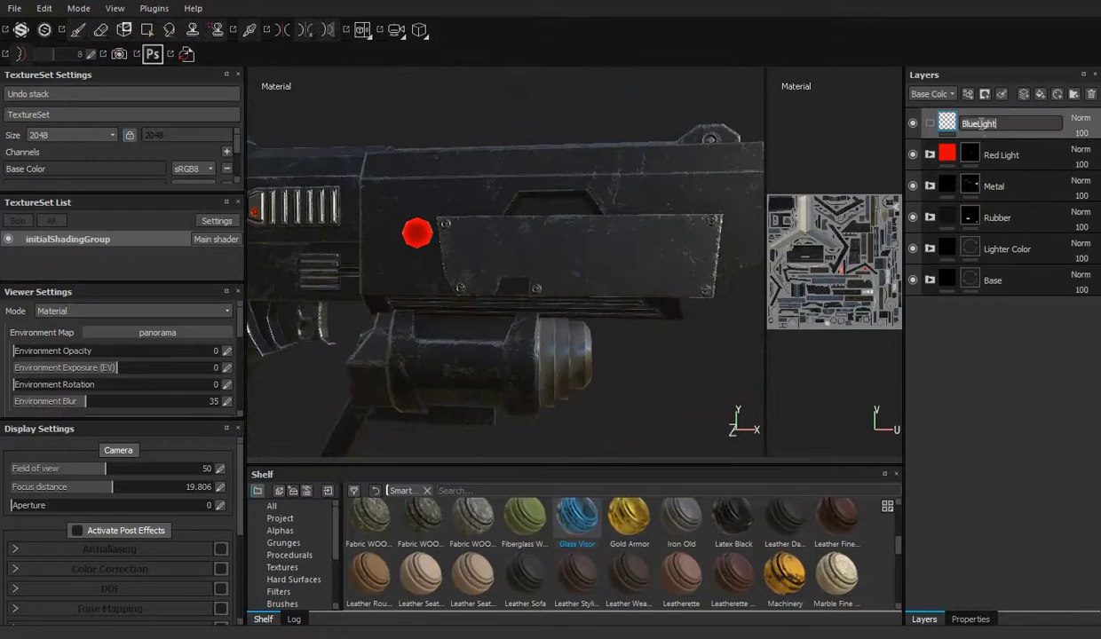
{"action": "type", "text": "Blue Light"}
{"action": "key", "text": "Return"}
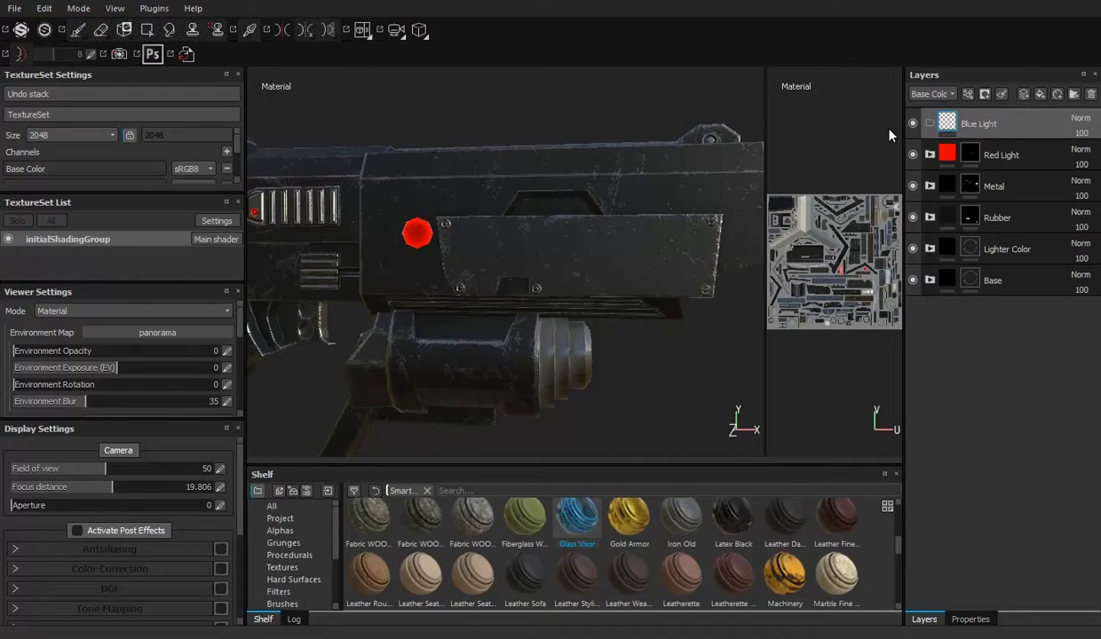
Step: Give Blue Light a black mask and polygon-fill the visor window into it
{"action": "right_click", "coordinate": [914, 120]}
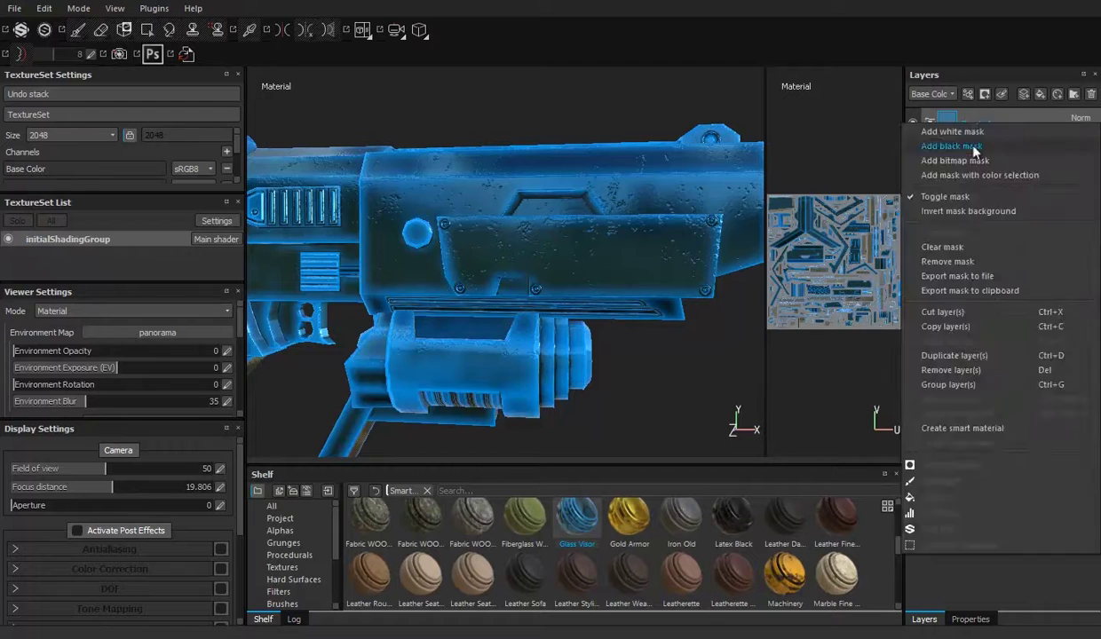
{"action": "left_click", "coordinate": [941, 149]}
{"action": "scroll", "coordinate": [551, 220], "scroll_direction": "up", "scroll_amount": 2}
{"action": "left_click", "coordinate": [480, 182]}
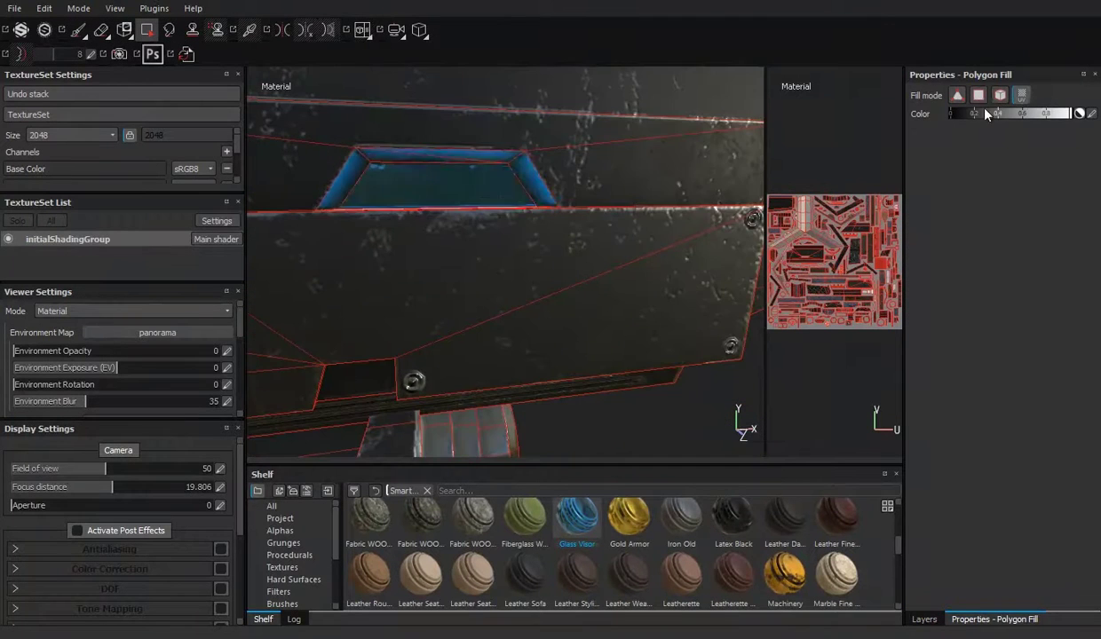
{"action": "left_click", "coordinate": [919, 615]}
{"action": "left_click", "coordinate": [912, 280]}
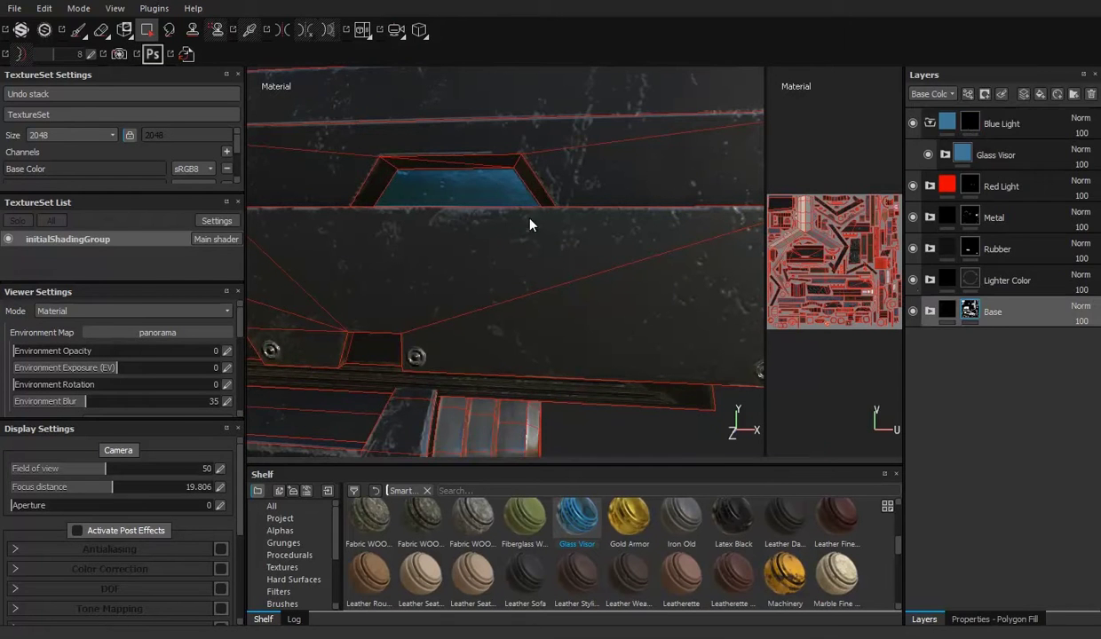
{"action": "left_click", "coordinate": [528, 224]}
{"action": "left_click", "coordinate": [924, 619]}
Step: Inspect the Glass Visor Base layer's base and emissive colours
{"action": "left_click", "coordinate": [947, 153]}
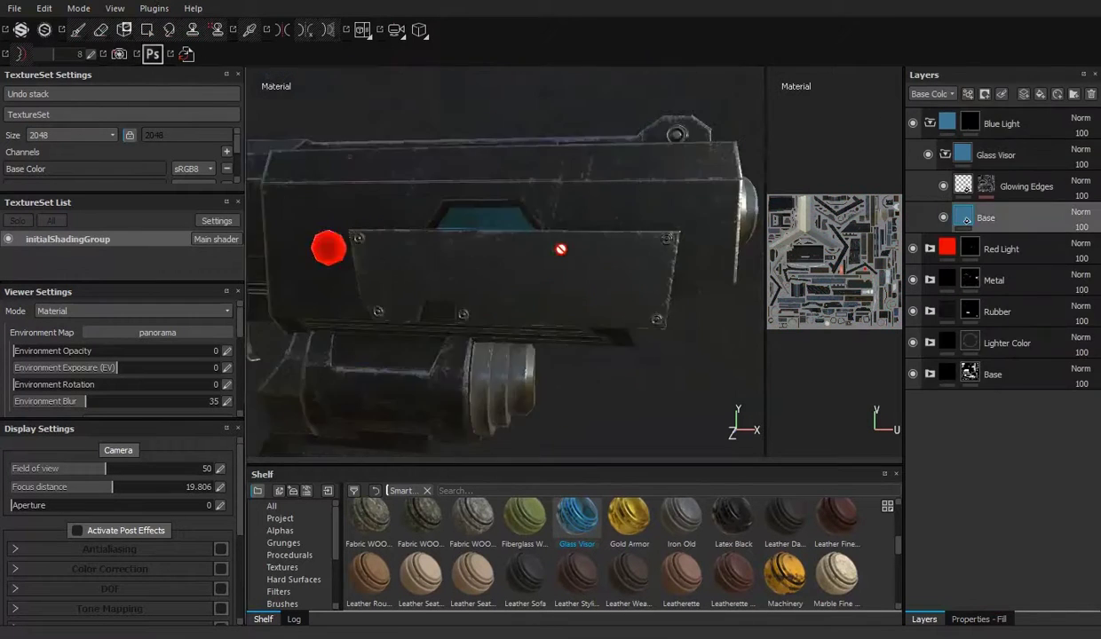
{"action": "left_click", "coordinate": [994, 619]}
{"action": "left_click", "coordinate": [967, 352]}
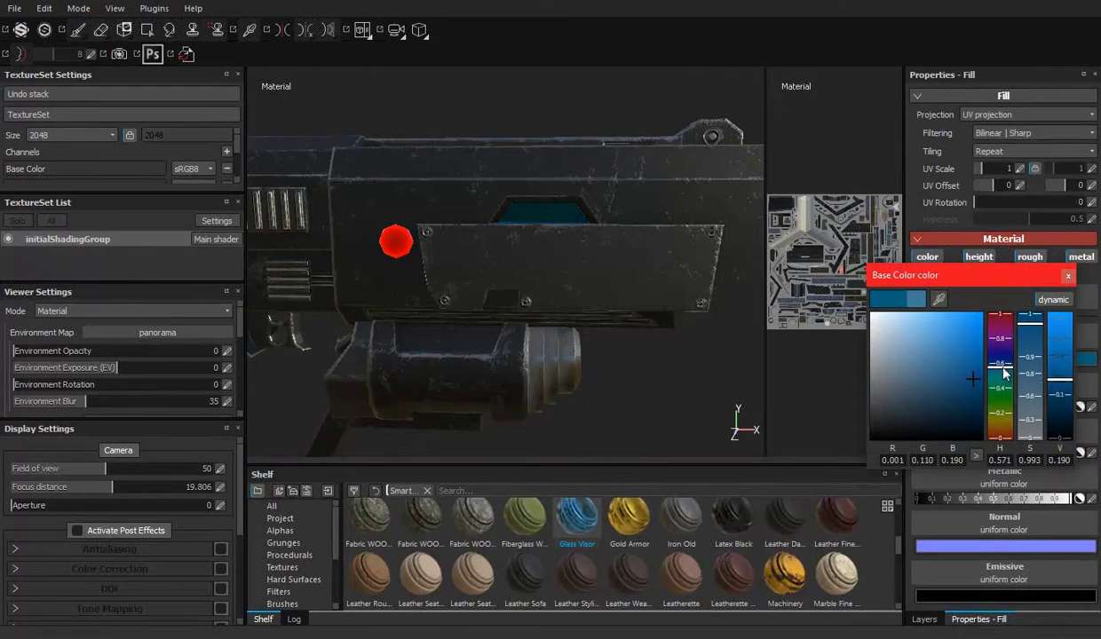
{"action": "left_click", "coordinate": [1068, 276]}
{"action": "left_click", "coordinate": [937, 354]}
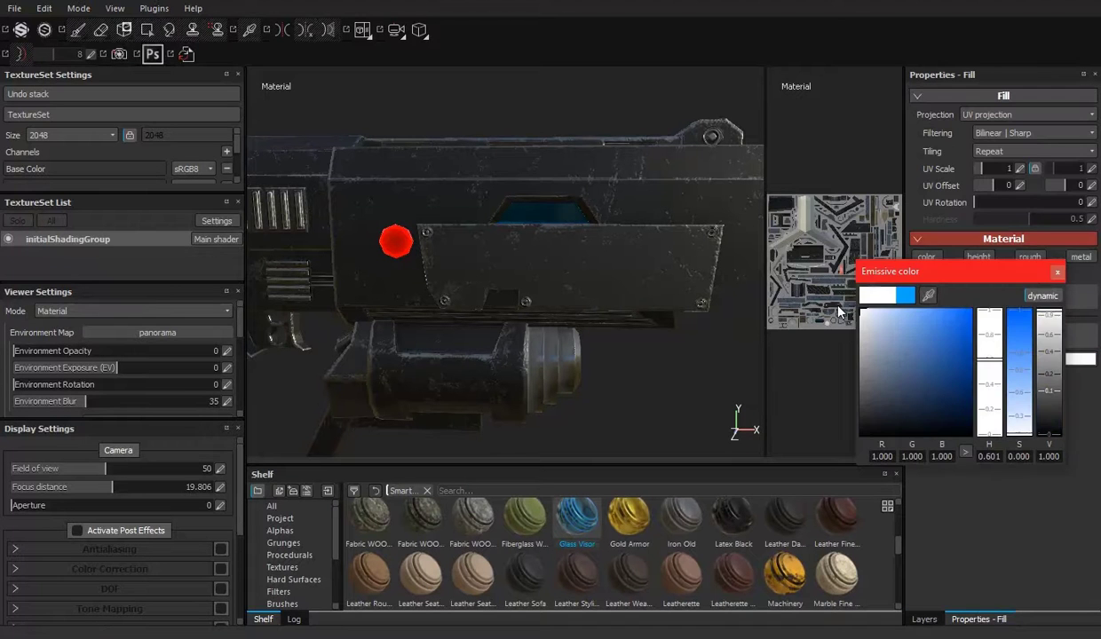
{"action": "left_click", "coordinate": [1055, 276]}
{"action": "left_click", "coordinate": [946, 216]}
Step: Recheck the visor colours, then copy Red Light's Glass Visor group into Blue Light
{"action": "left_click", "coordinate": [941, 358]}
{"action": "left_click", "coordinate": [924, 619]}
{"action": "left_click", "coordinate": [947, 216]}
{"action": "left_click", "coordinate": [961, 363]}
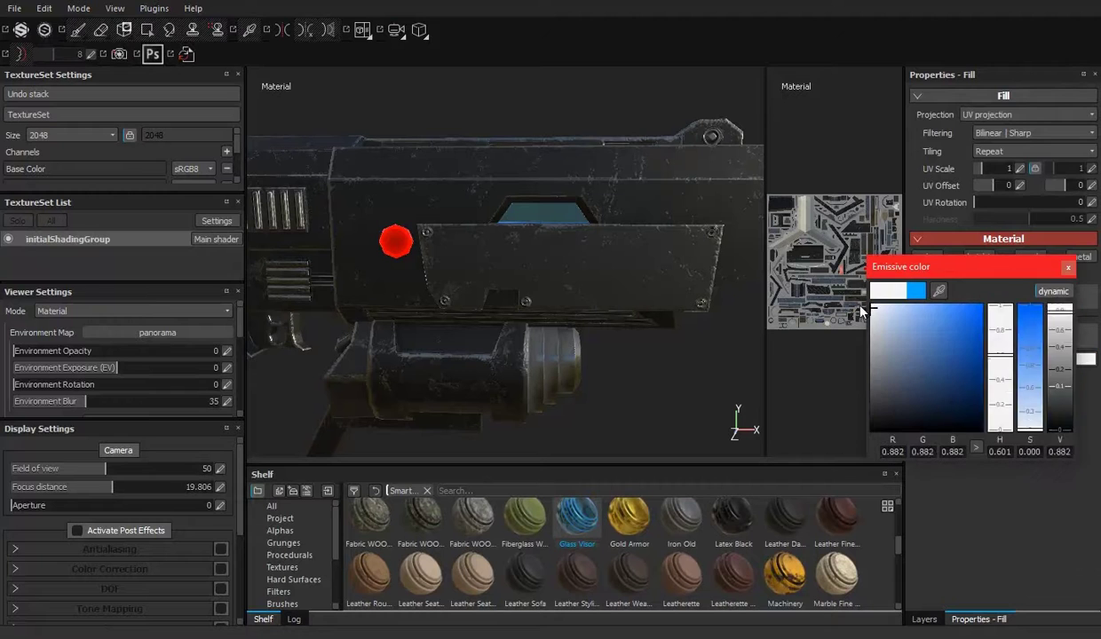
{"action": "left_click", "coordinate": [961, 360]}
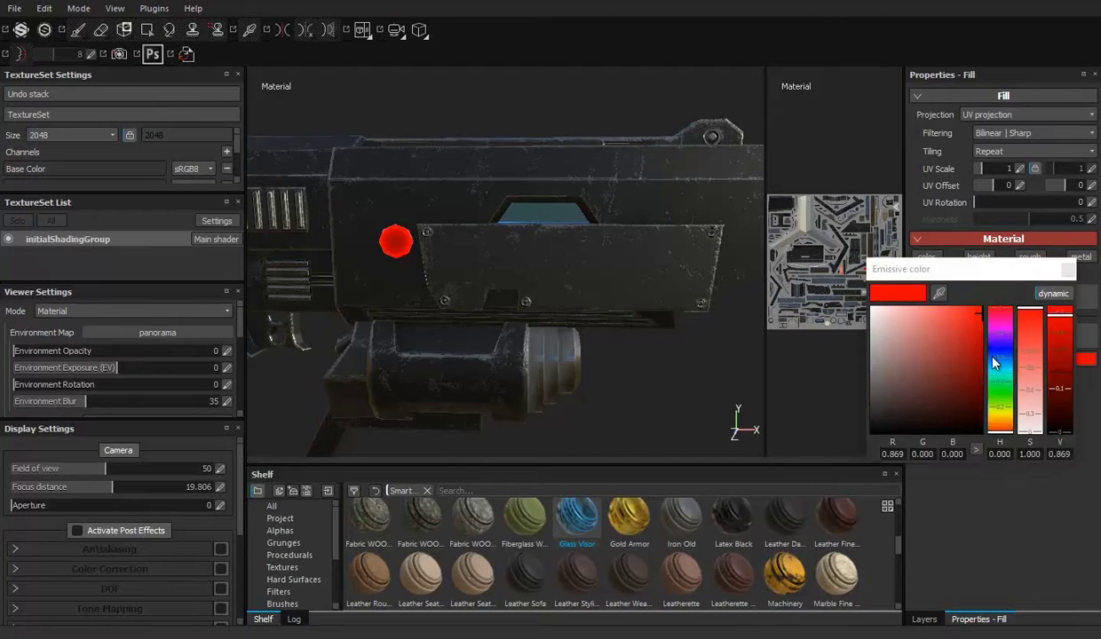
{"action": "left_click", "coordinate": [924, 618]}
{"action": "left_click", "coordinate": [929, 154]}
{"action": "left_click_drag", "start_coordinate": [977, 185], "coordinate": [898, 152]}
Step: Set the copied visor Base layer's Base Color and Emissive to cyan
{"action": "left_click", "coordinate": [929, 249]}
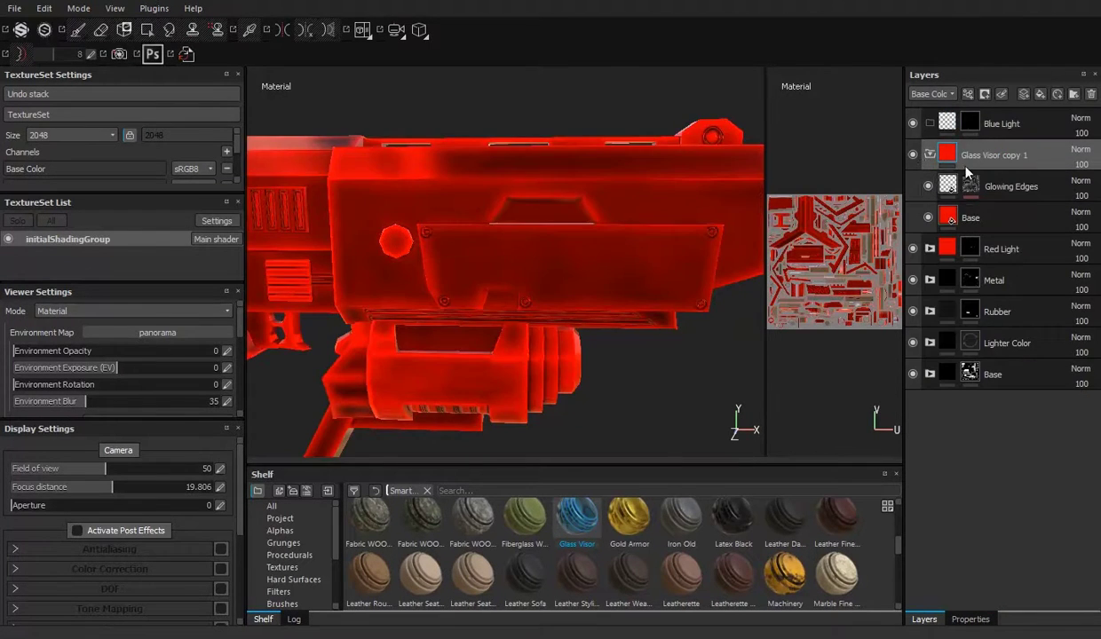
{"action": "left_click", "coordinate": [985, 218]}
{"action": "left_click", "coordinate": [1003, 355]}
{"action": "left_click", "coordinate": [952, 369]}
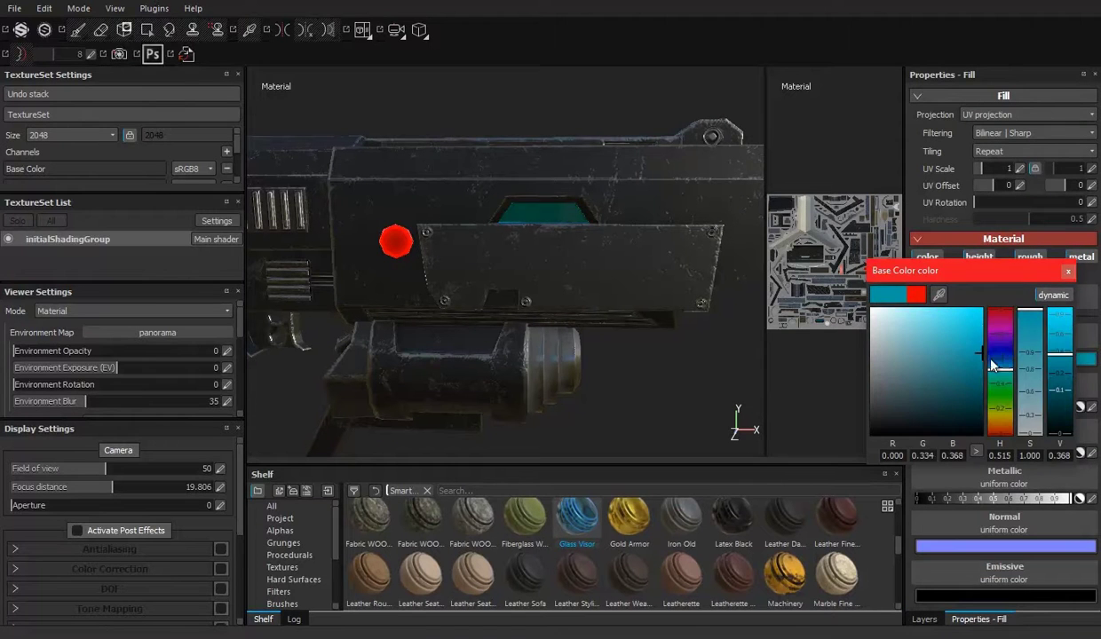
{"action": "left_click", "coordinate": [1066, 271]}
{"action": "left_click", "coordinate": [924, 619]}
{"action": "left_click", "coordinate": [970, 211]}
{"action": "left_click", "coordinate": [978, 618]}
{"action": "left_click", "coordinate": [1005, 358]}
{"action": "left_click", "coordinate": [966, 573]}
{"action": "left_click", "coordinate": [924, 619]}
Step: Adjust the Glowing Edges mask generator and its blur on the copied visor
{"action": "left_click", "coordinate": [989, 177]}
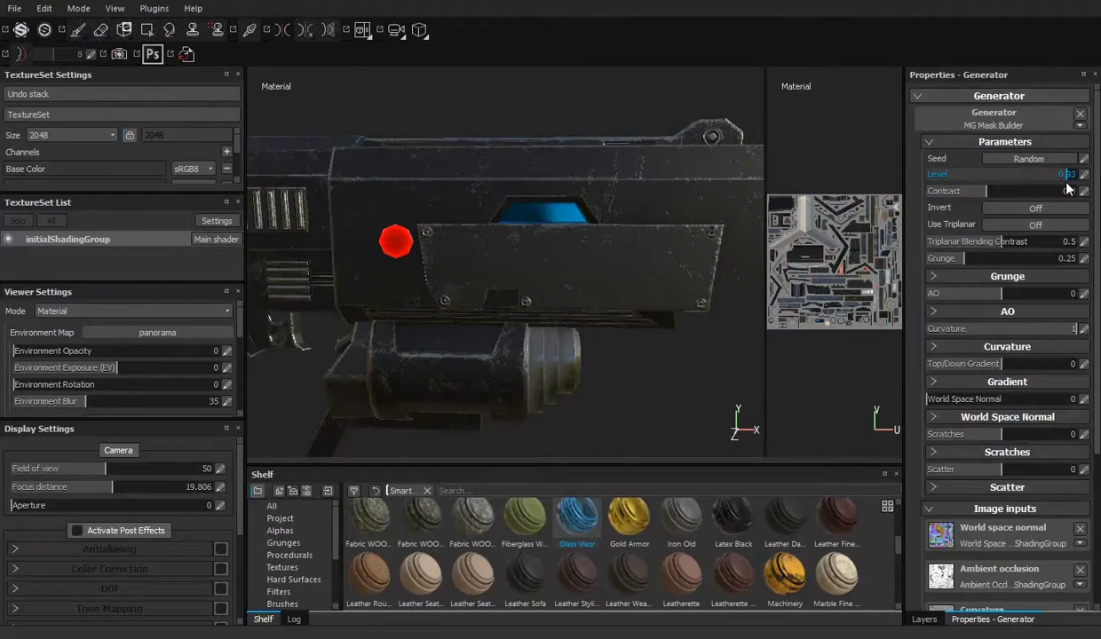
{"action": "scroll", "coordinate": [1065, 185], "scroll_direction": "up", "scroll_amount": 3}
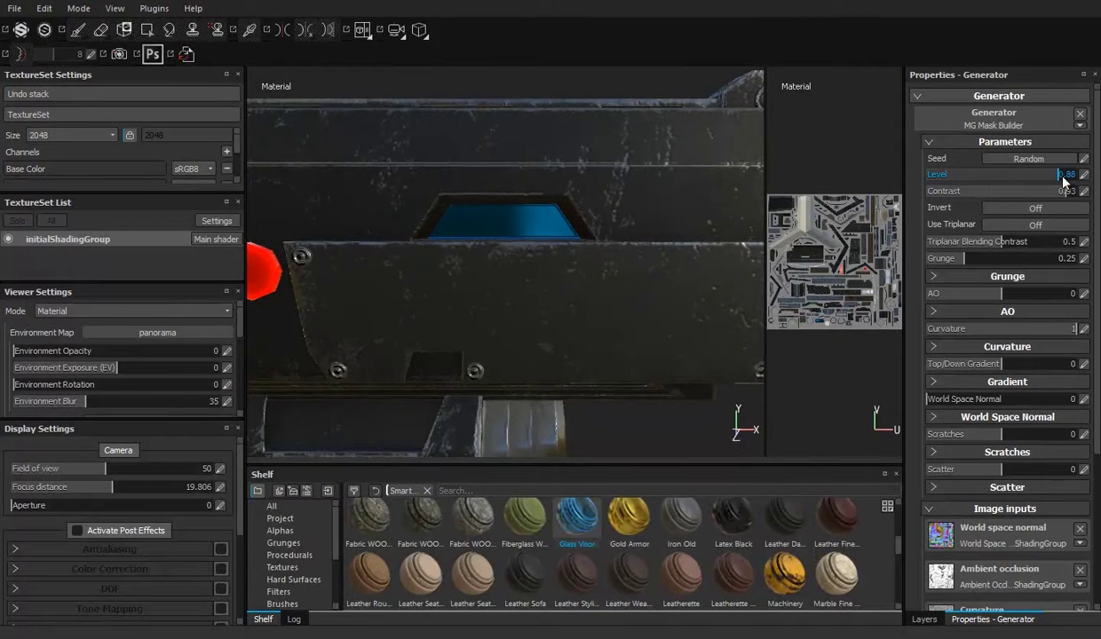
{"action": "left_click", "coordinate": [924, 618]}
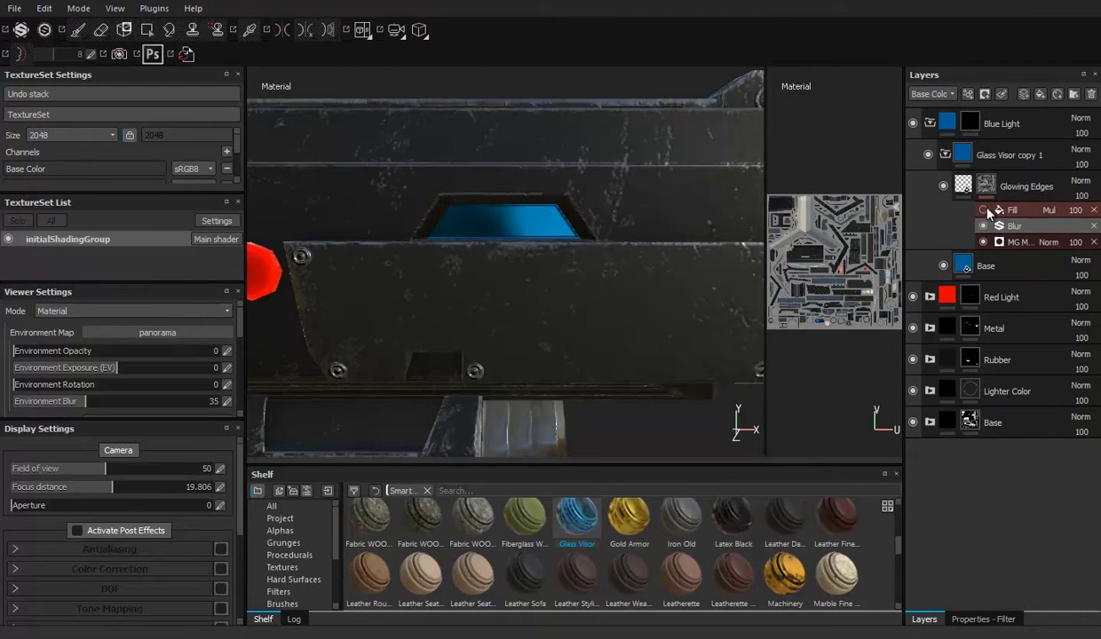
{"action": "left_click", "coordinate": [959, 620]}
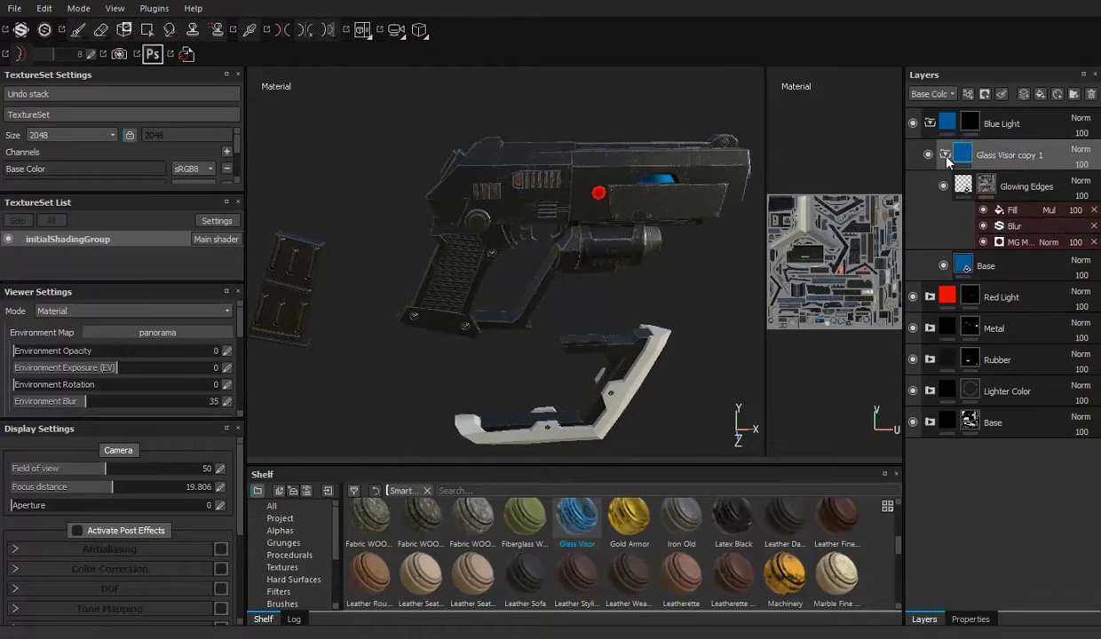
Step: Add the Steel Scratched smart material inside Glass Visor copy 1, beneath its Base layer
{"action": "key", "text": "4"}
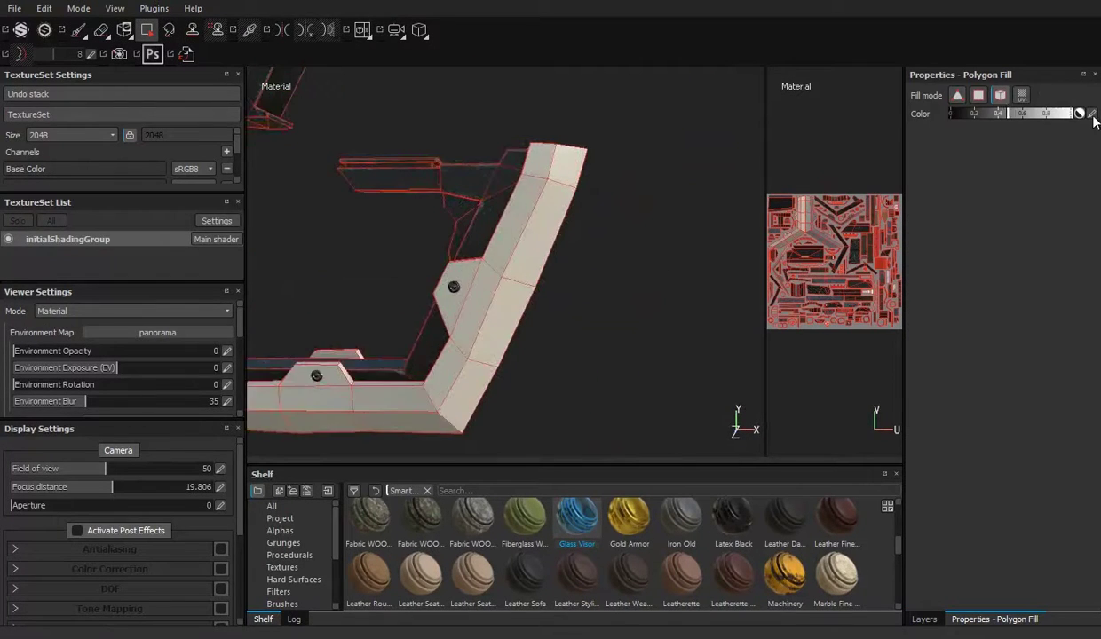
{"action": "left_click", "coordinate": [71, 31]}
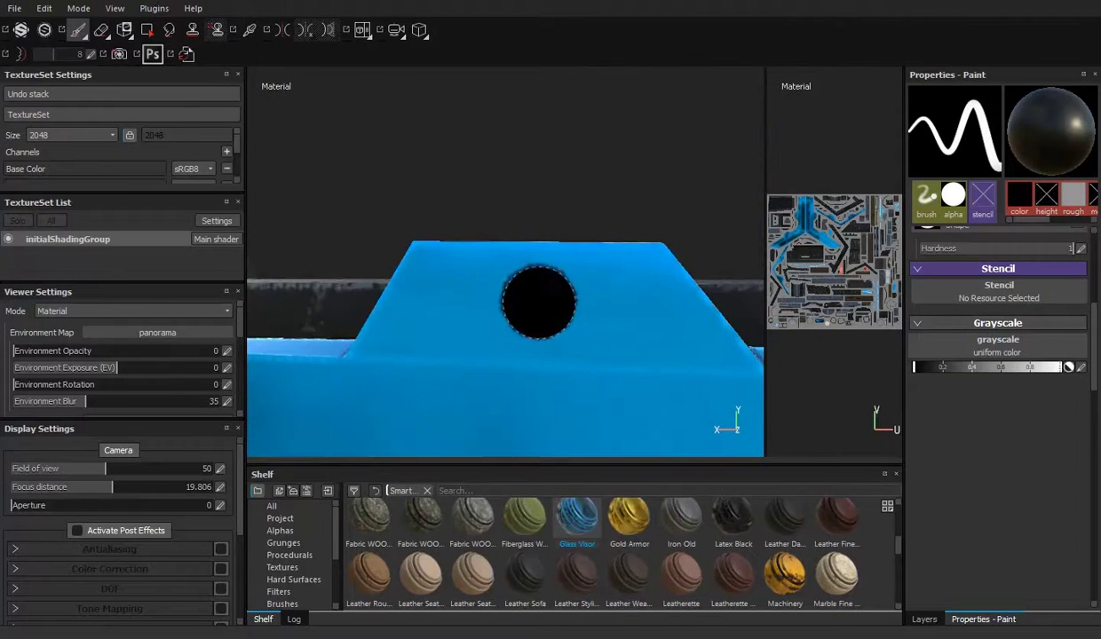
{"action": "left_click_drag", "start_coordinate": [539, 303], "coordinate": [593, 345], "text": "alt"}
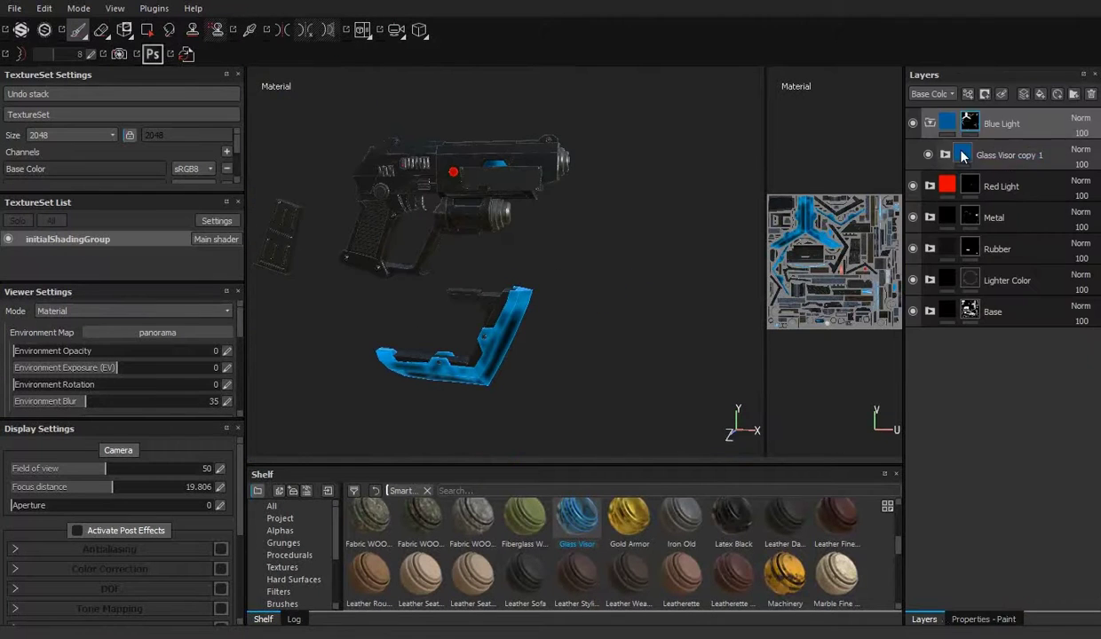
{"action": "left_click_drag", "start_coordinate": [616, 474], "coordinate": [616, 257]}
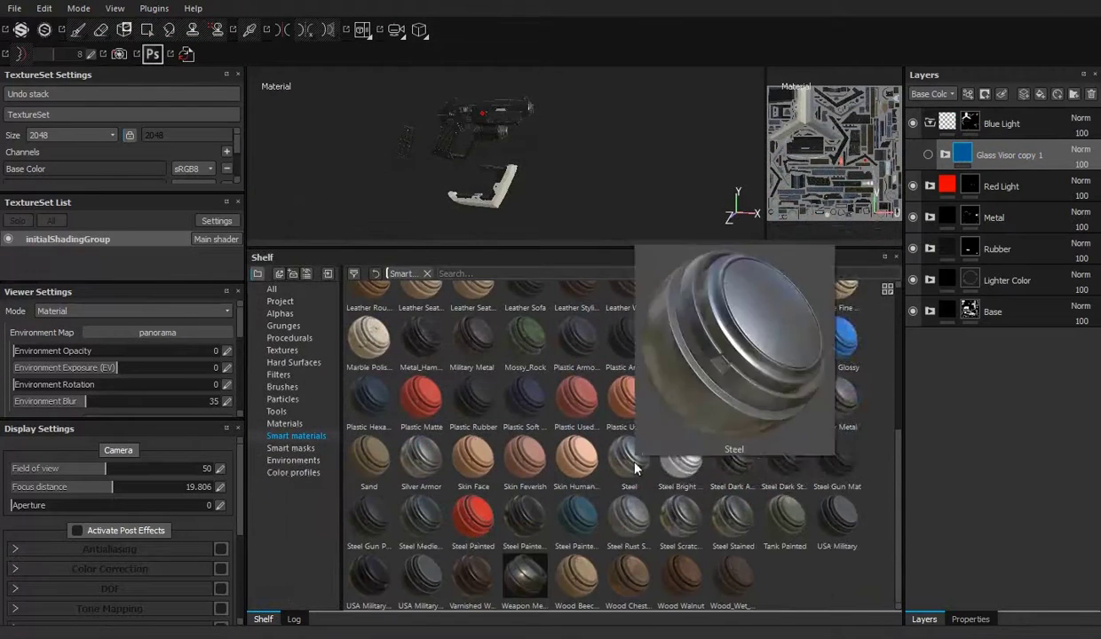
{"action": "left_click_drag", "start_coordinate": [681, 515], "coordinate": [983, 158]}
{"action": "left_click_drag", "start_coordinate": [713, 258], "coordinate": [684, 432]}
{"action": "scroll", "coordinate": [550, 291], "scroll_direction": "up", "scroll_amount": 5}
{"action": "left_click_drag", "start_coordinate": [1003, 156], "coordinate": [1016, 176]}
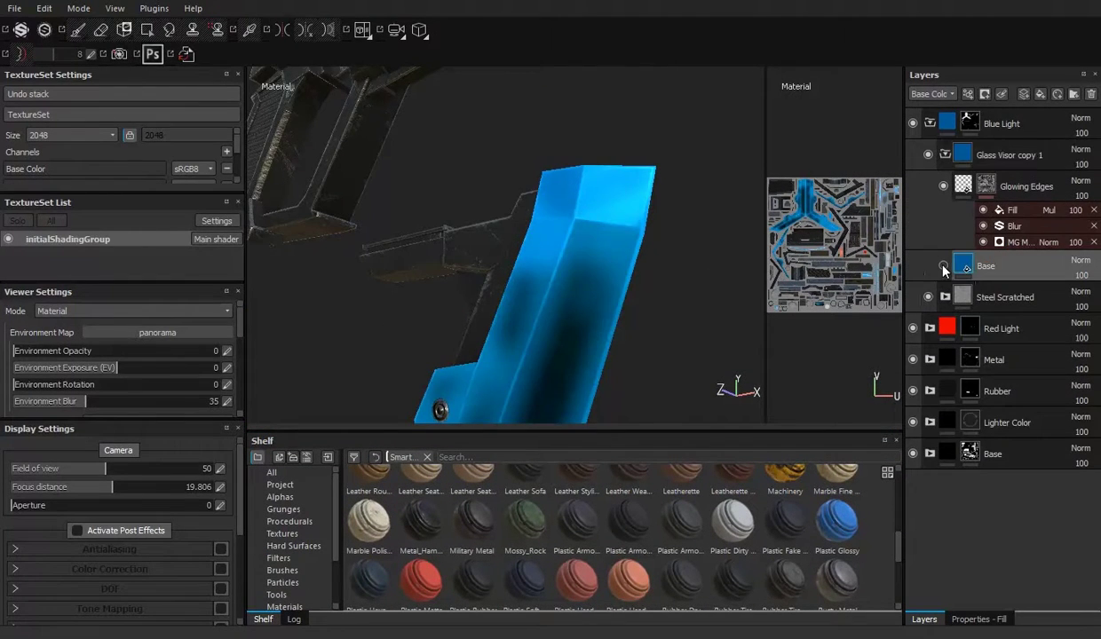
Step: Hide the Base layer to reveal the steel, check MG Mask Builder, and collapse the folders
{"action": "left_click", "coordinate": [942, 265]}
{"action": "left_click_drag", "start_coordinate": [504, 74], "coordinate": [667, 240], "text": "alt"}
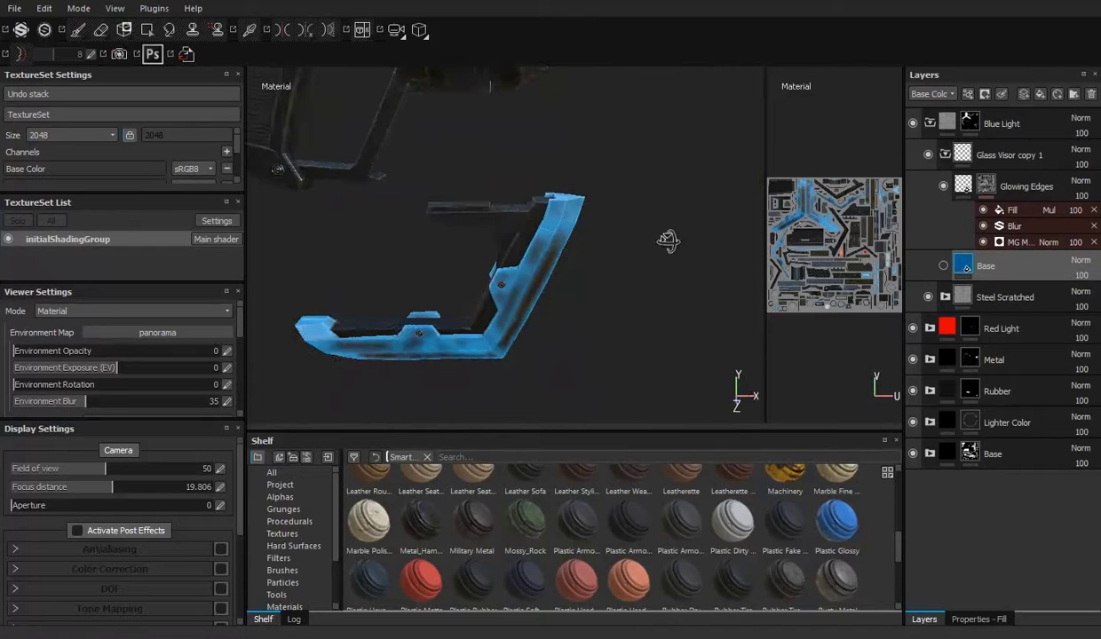
{"action": "left_click", "coordinate": [959, 620]}
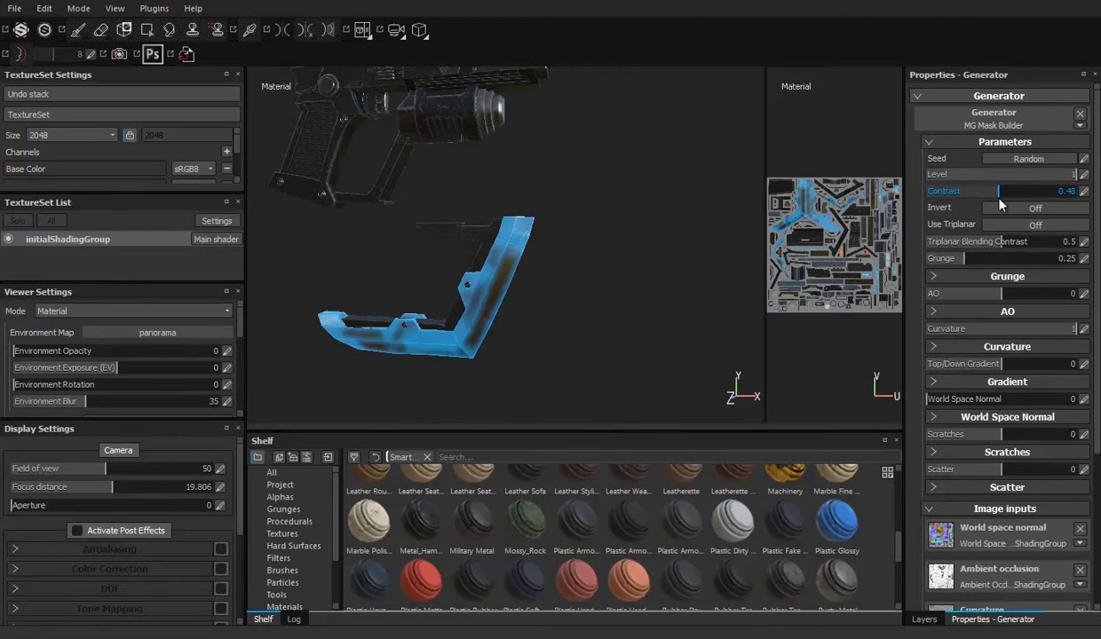
{"action": "left_click", "coordinate": [924, 619]}
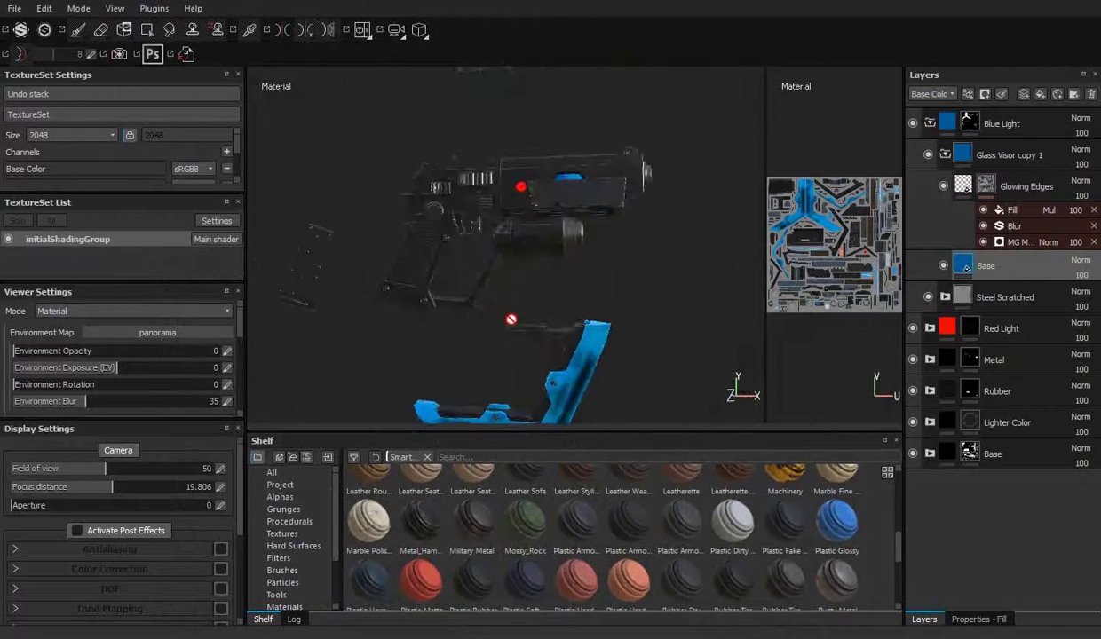
{"action": "scroll", "coordinate": [512, 319], "scroll_direction": "up", "scroll_amount": 5}
{"action": "left_click", "coordinate": [946, 155]}
{"action": "left_click", "coordinate": [929, 122]}
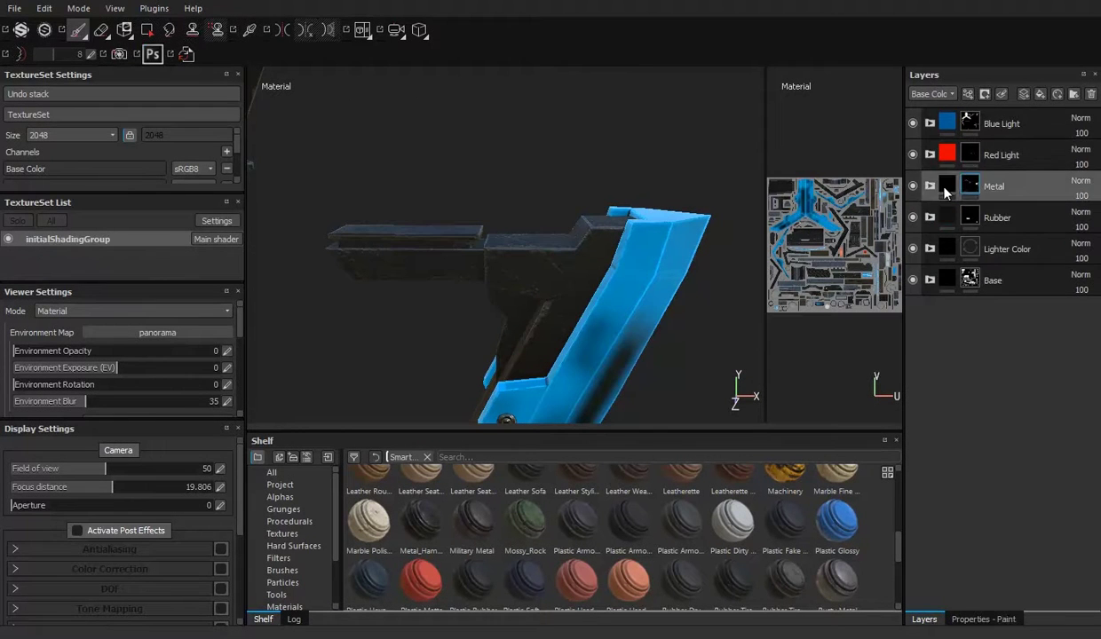
Step: Orbit and zoom in on the pistol body to inspect the lights and scratched steel
{"action": "key", "text": "4"}
{"action": "left_click_drag", "start_coordinate": [471, 239], "coordinate": [491, 421], "text": "alt"}
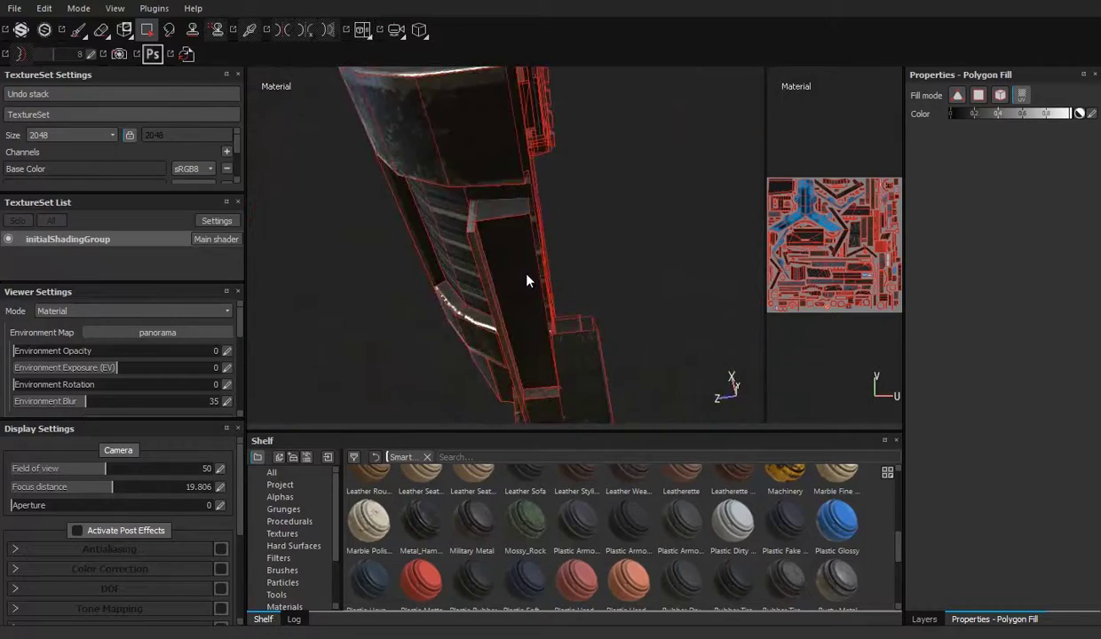
{"action": "left_click_drag", "start_coordinate": [491, 420], "coordinate": [526, 313], "text": "alt"}
{"action": "key", "text": "1"}
{"action": "mouse_move", "coordinate": [527, 313]}
{"action": "right_mouse_down", "text": "alt"}
{"action": "mouse_move", "coordinate": [342, 205]}
{"action": "mouse_move", "coordinate": [603, 285]}
{"action": "right_mouse_up", "text": "alt"}
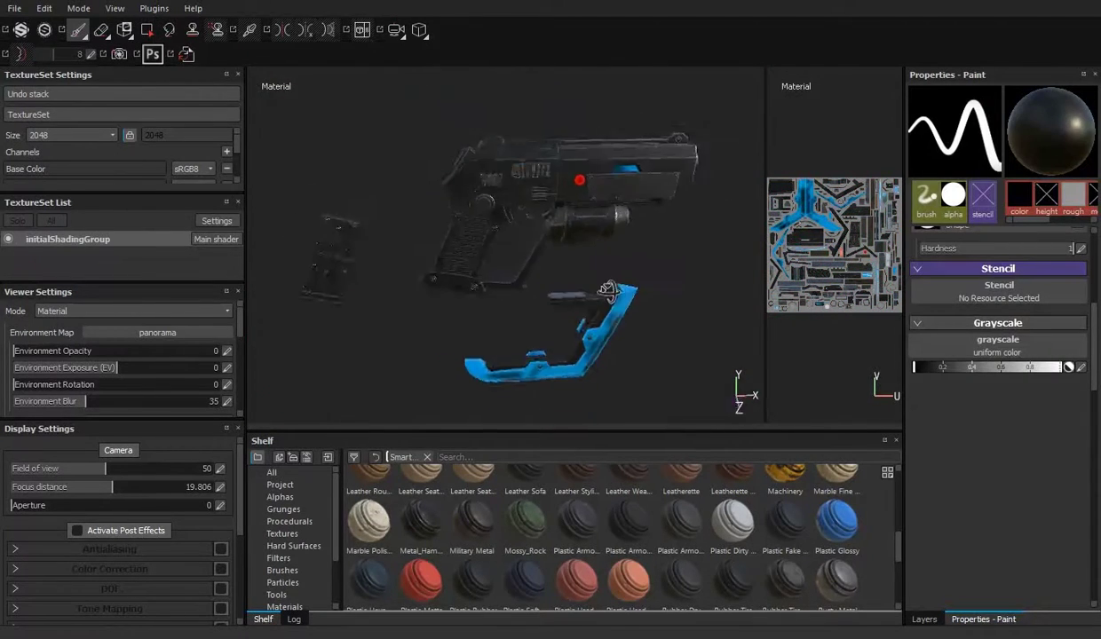
{"action": "scroll", "coordinate": [607, 291], "scroll_direction": "up", "scroll_amount": 3}
{"action": "scroll", "coordinate": [607, 291], "scroll_direction": "up", "scroll_amount": 3}
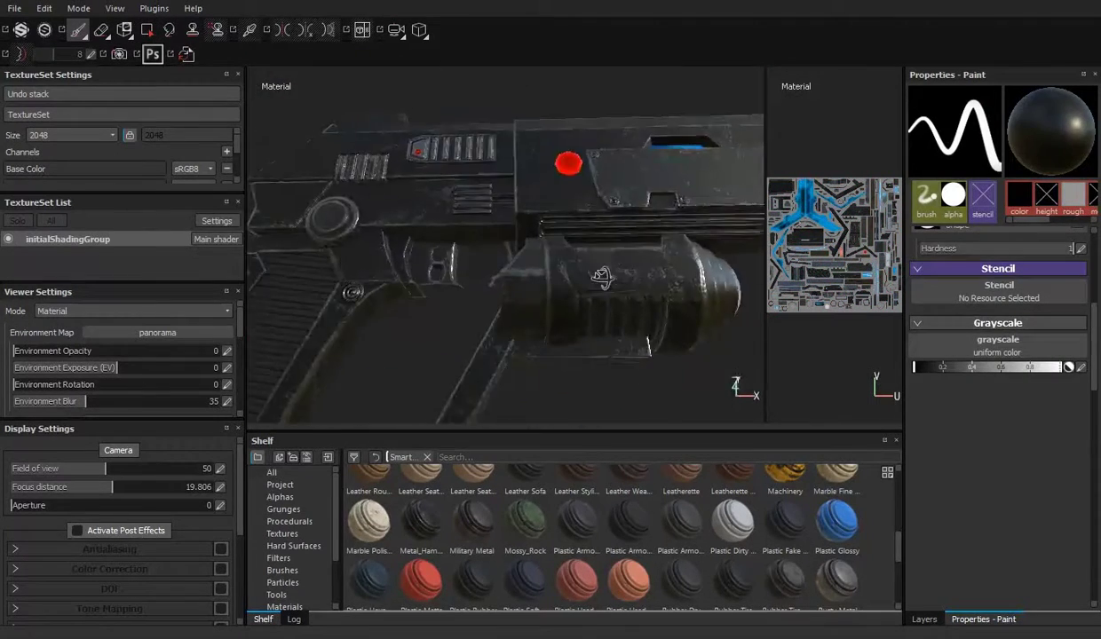
{"action": "left_click", "coordinate": [923, 619]}
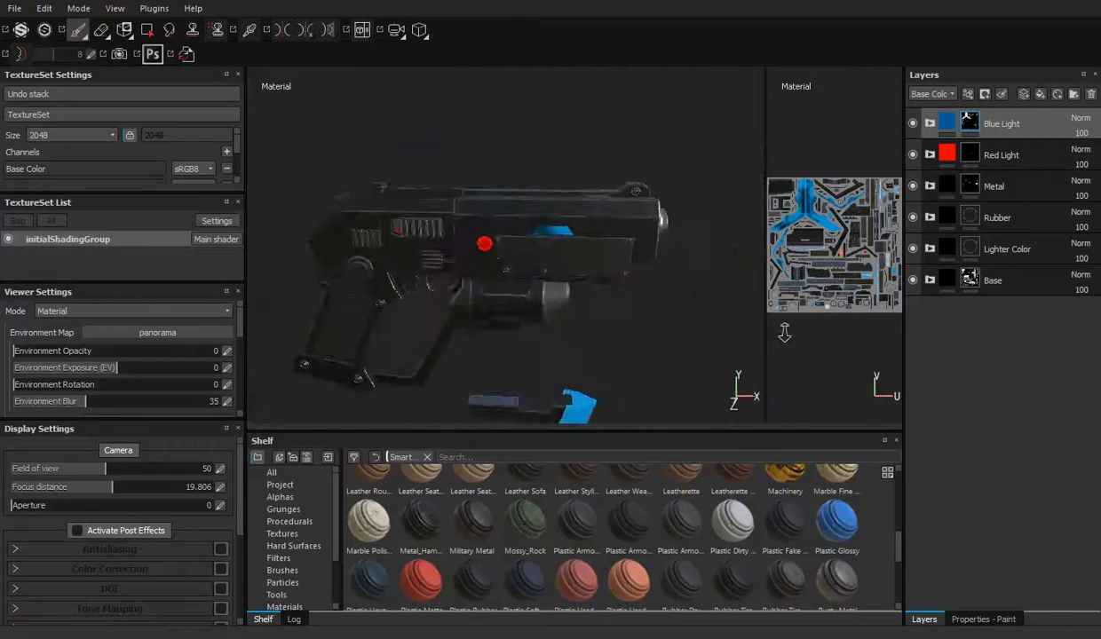
Step: Give Fill layer 1 a black mask and mask in the strap around the scope
{"action": "right_click", "coordinate": [974, 124]}
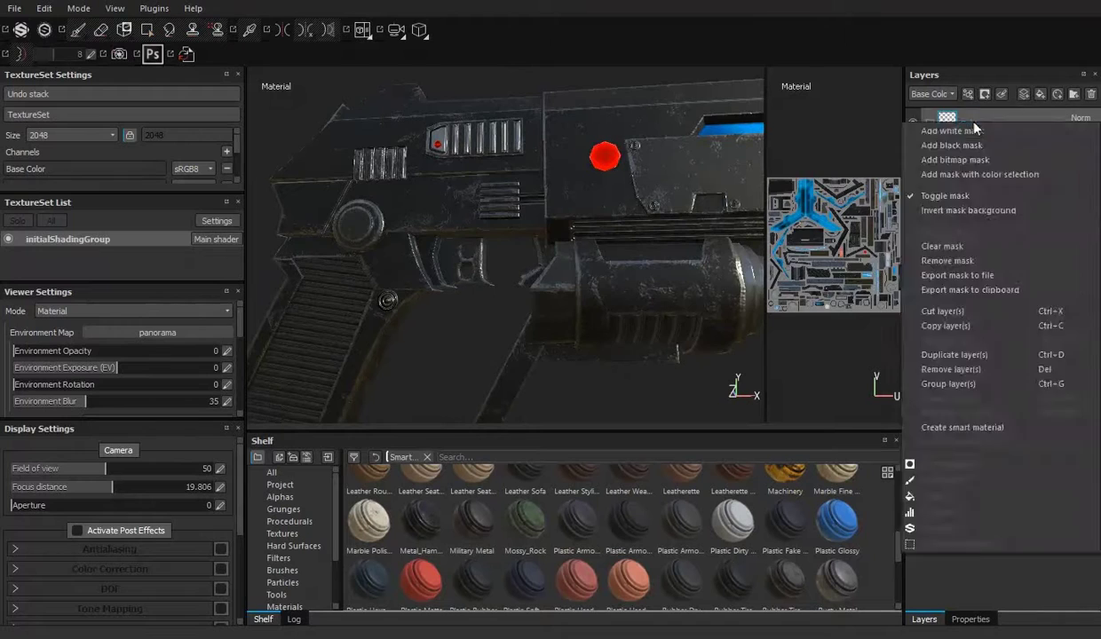
{"action": "right_click", "coordinate": [936, 126]}
{"action": "left_click", "coordinate": [941, 140]}
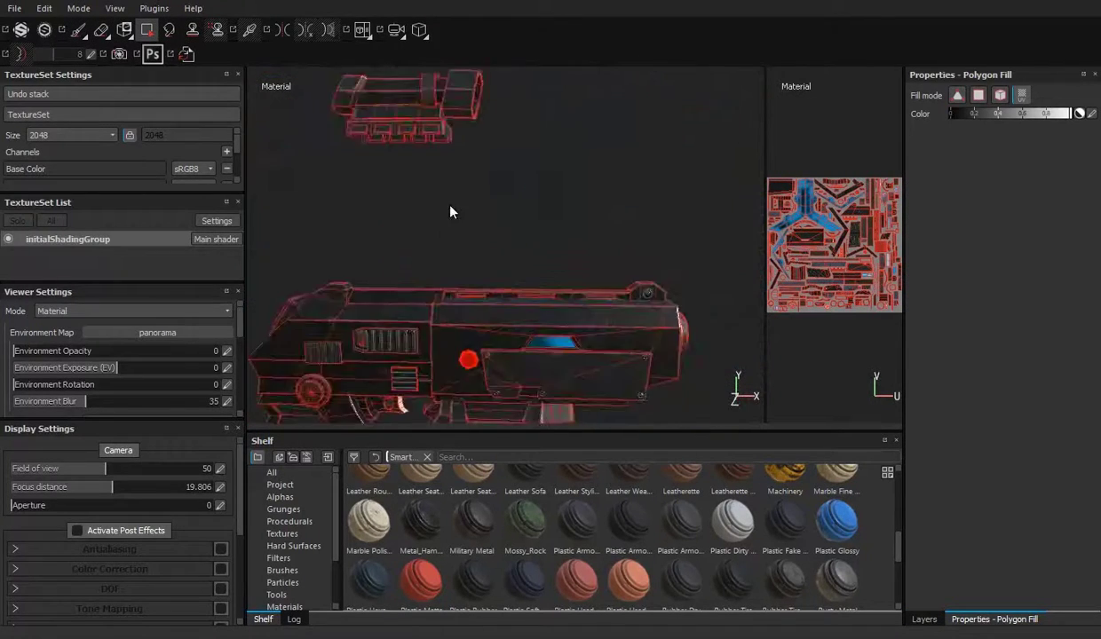
{"action": "left_click", "coordinate": [924, 619]}
{"action": "left_click", "coordinate": [980, 155]}
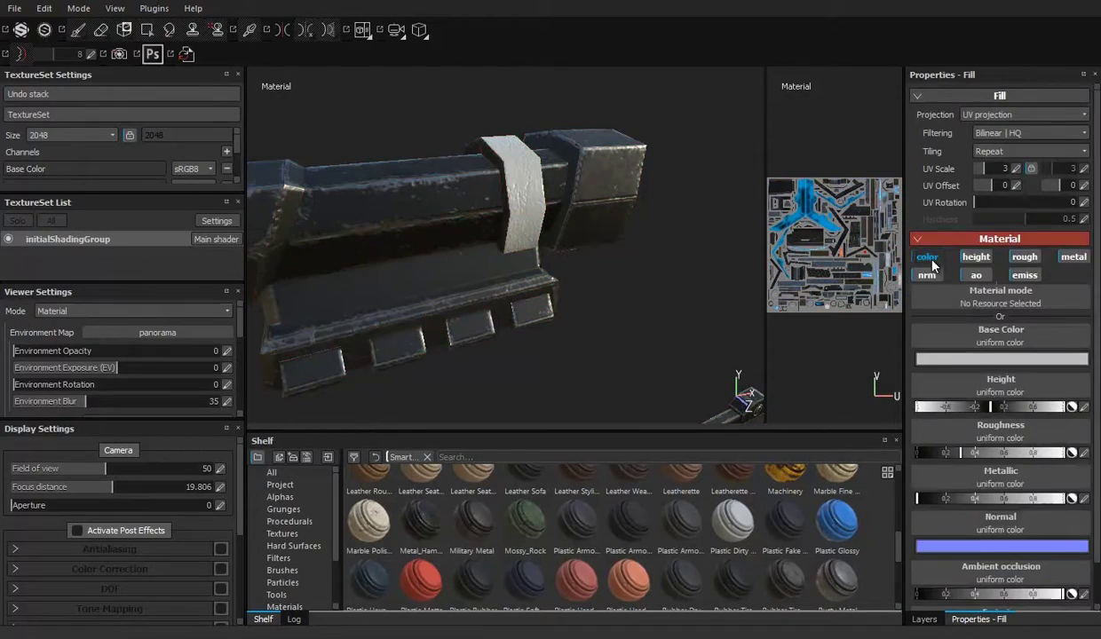
Step: Use the Tile Generator procedural as the strap's height and enter UV scale 60
{"action": "left_click_drag", "start_coordinate": [504, 430], "coordinate": [504, 310]}
{"action": "left_click", "coordinate": [289, 401]}
{"action": "left_click_drag", "start_coordinate": [785, 515], "coordinate": [1032, 330]}
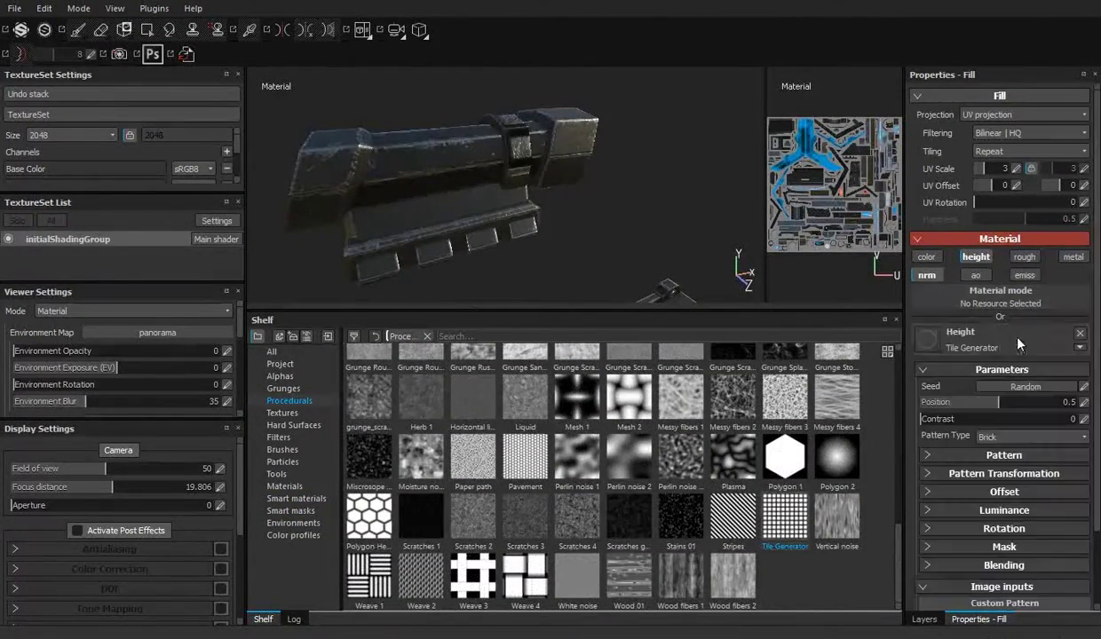
{"action": "scroll", "coordinate": [984, 399], "scroll_direction": "down", "scroll_amount": 2}
{"action": "scroll", "coordinate": [984, 399], "scroll_direction": "up", "scroll_amount": 2}
{"action": "type", "text": "60"}
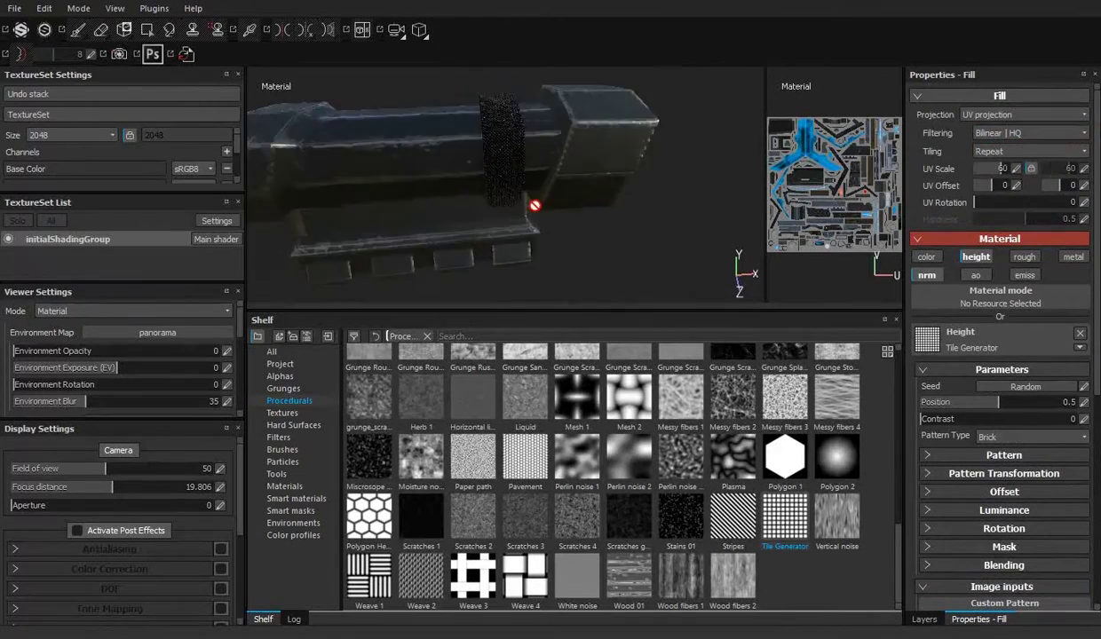
{"action": "key", "text": "Return"}
Step: Orbit out to a larger side view of the whole gun
{"action": "scroll", "coordinate": [424, 101], "scroll_direction": "down", "scroll_amount": 3}
{"action": "left_click_drag", "start_coordinate": [560, 310], "coordinate": [560, 519]}
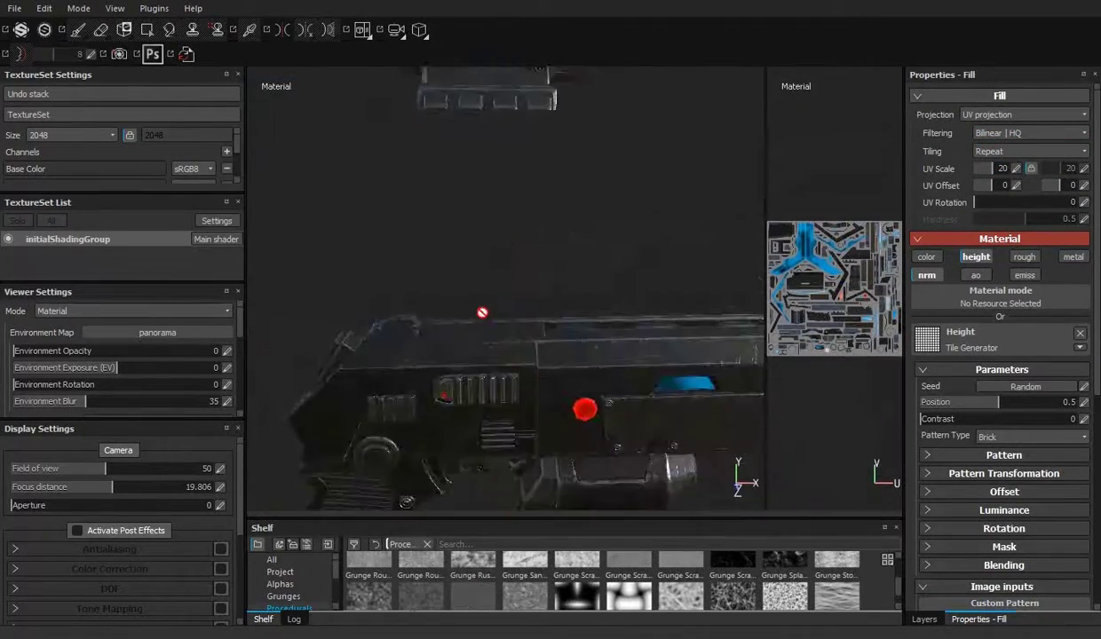
{"action": "mouse_move", "coordinate": [574, 256]}
{"action": "left_mouse_down", "text": "alt"}
{"action": "mouse_move", "coordinate": [497, 293]}
{"action": "mouse_move", "coordinate": [609, 291]}
{"action": "mouse_move", "coordinate": [568, 293]}
{"action": "left_mouse_up", "text": "alt"}
{"action": "mouse_move", "coordinate": [568, 293]}
{"action": "right_mouse_down", "text": "alt"}
{"action": "mouse_move", "coordinate": [519, 290]}
{"action": "mouse_move", "coordinate": [519, 258]}
{"action": "right_mouse_up", "text": "alt"}
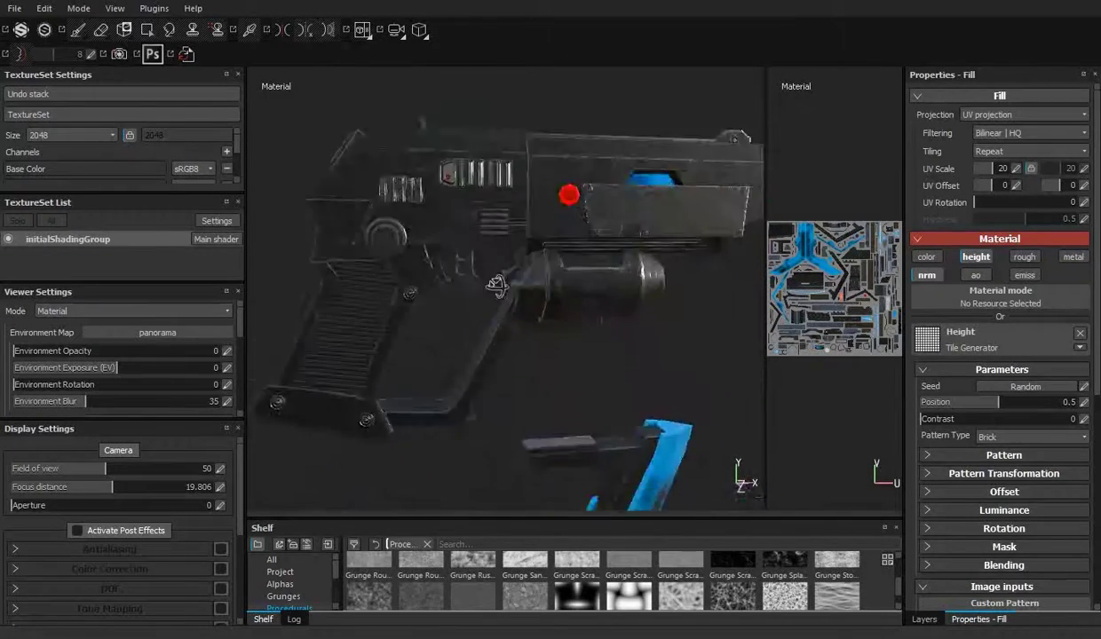
{"action": "left_click_drag", "start_coordinate": [519, 257], "coordinate": [462, 293], "text": "alt"}
{"action": "left_click", "coordinate": [923, 619]}
Step: Create a Crystal folder at the top of the stack and drop the Glass Visor material into it
{"action": "left_click_drag", "start_coordinate": [524, 255], "coordinate": [503, 235], "text": "alt"}
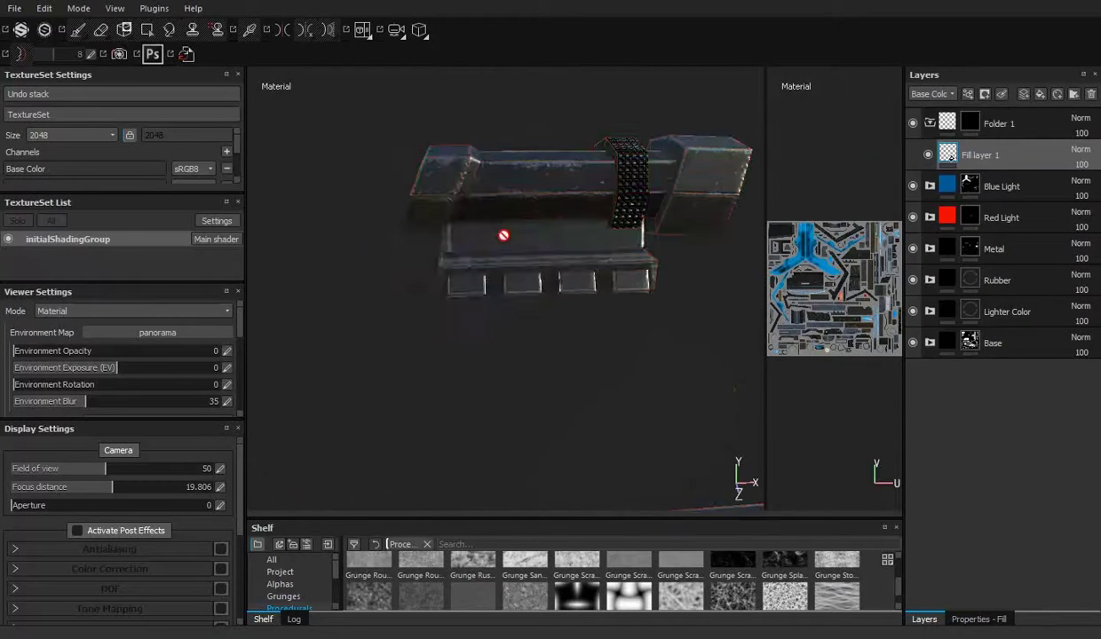
{"action": "left_click", "coordinate": [1045, 94]}
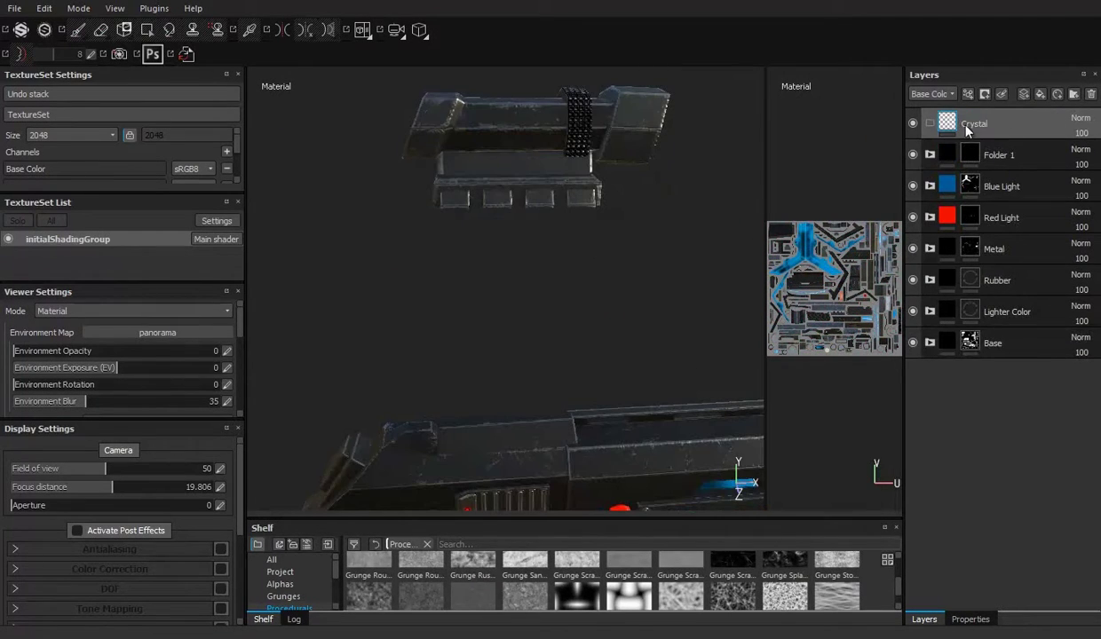
{"action": "mouse_move", "coordinate": [577, 522]}
{"action": "left_mouse_down"}
{"action": "mouse_move", "coordinate": [577, 296]}
{"action": "mouse_move", "coordinate": [993, 142]}
{"action": "left_mouse_up"}
{"action": "left_click", "coordinate": [296, 480]}
{"action": "left_click", "coordinate": [952, 132]}
Step: Polygon-fill the scope lens face into the Crystal mask and delete the extra sub-layer under Glass Visor
{"action": "mouse_move", "coordinate": [481, 156]}
{"action": "left_mouse_down", "text": "alt"}
{"action": "mouse_move", "coordinate": [548, 114]}
{"action": "mouse_move", "coordinate": [270, 187]}
{"action": "mouse_move", "coordinate": [81, 21]}
{"action": "left_mouse_up", "text": "alt"}
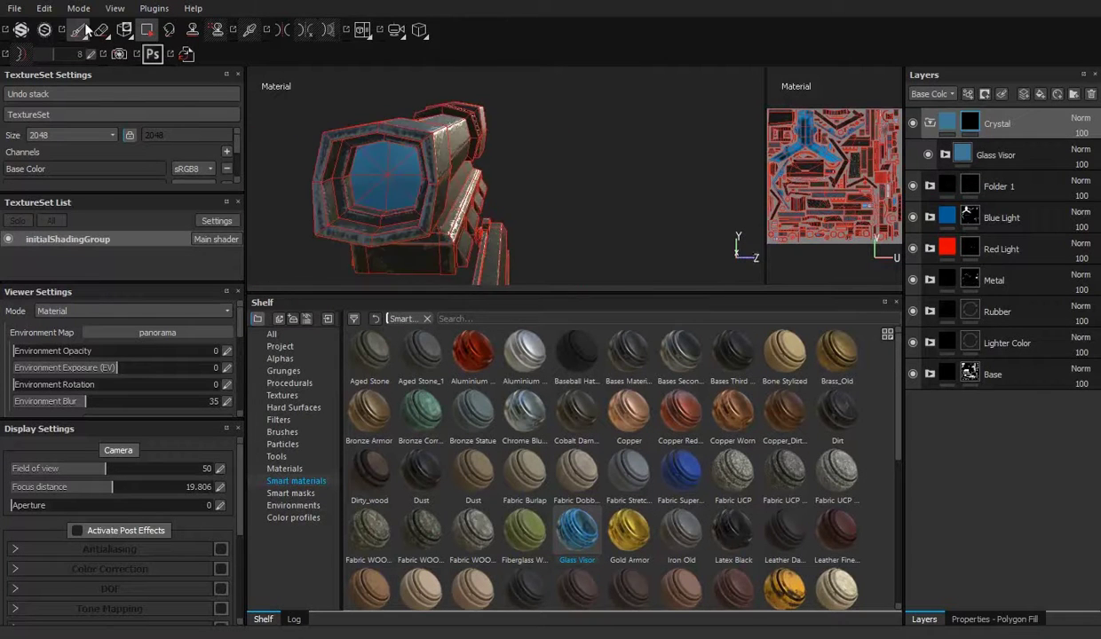
{"action": "left_click", "coordinate": [994, 154]}
{"action": "left_click", "coordinate": [944, 154]}
{"action": "left_click", "coordinate": [976, 619]}
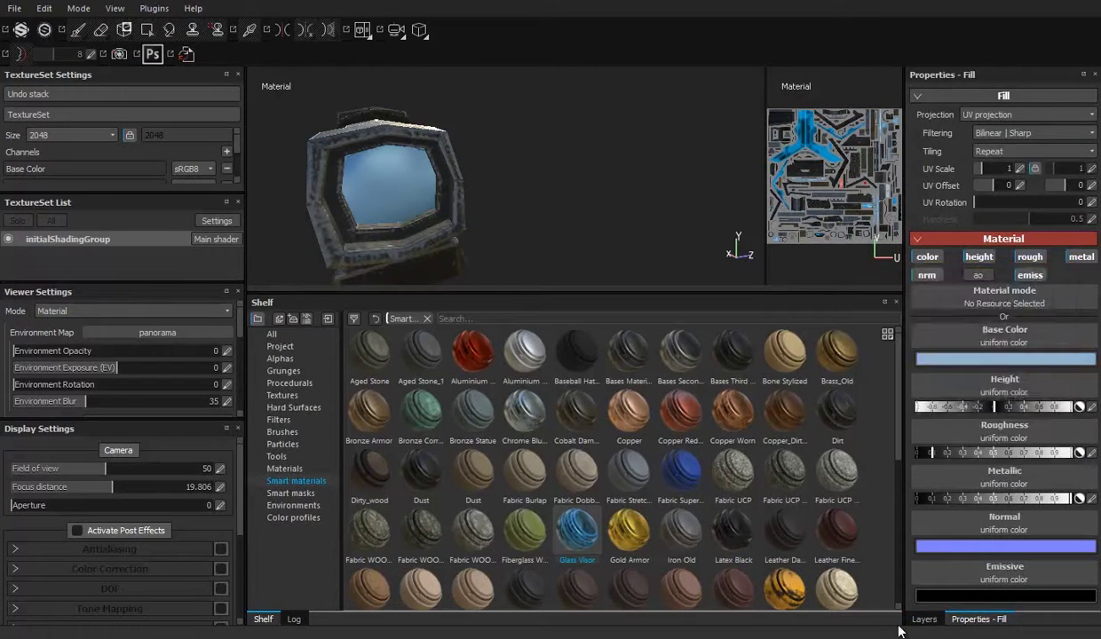
{"action": "left_click", "coordinate": [923, 619]}
{"action": "left_click", "coordinate": [920, 181]}
{"action": "key", "text": "Delete"}
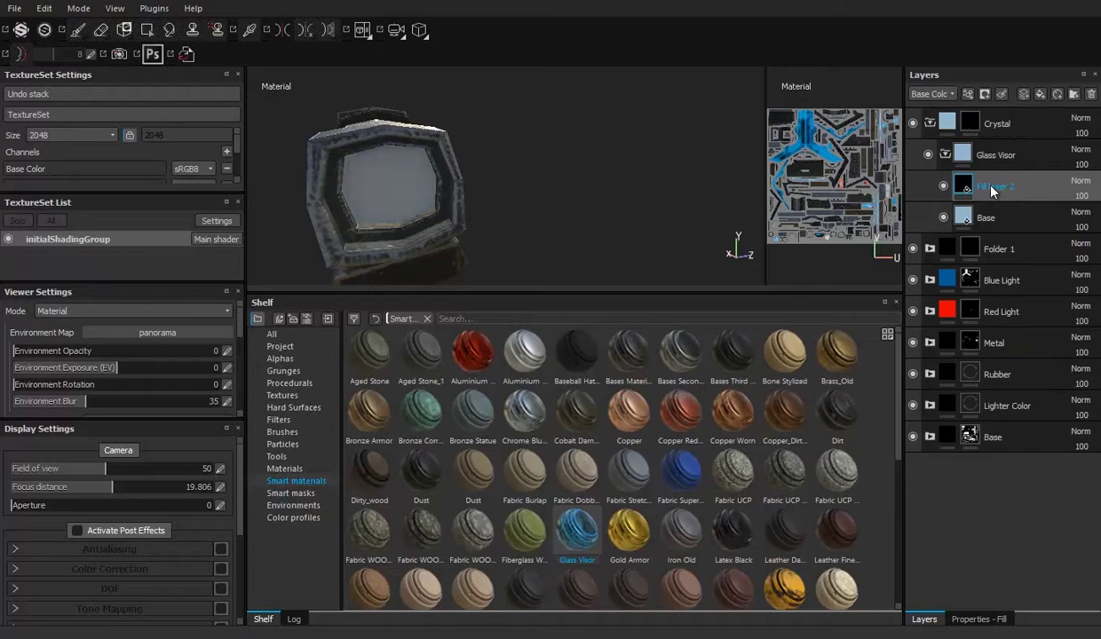
Step: Turn off height on the remaining fill layer and give it a pale blue base colour
{"action": "left_click", "coordinate": [992, 192]}
{"action": "left_click", "coordinate": [978, 256]}
{"action": "left_click", "coordinate": [984, 373]}
{"action": "left_click", "coordinate": [1068, 278]}
{"action": "left_click", "coordinate": [923, 618]}
Step: Add an MG Dirt generator to Fill layer 2's mask
{"action": "left_click", "coordinate": [949, 195]}
{"action": "left_click", "coordinate": [923, 618]}
{"action": "right_click", "coordinate": [914, 177]}
{"action": "left_click", "coordinate": [936, 526]}
{"action": "left_click", "coordinate": [1005, 119]}
{"action": "left_click", "coordinate": [839, 355]}
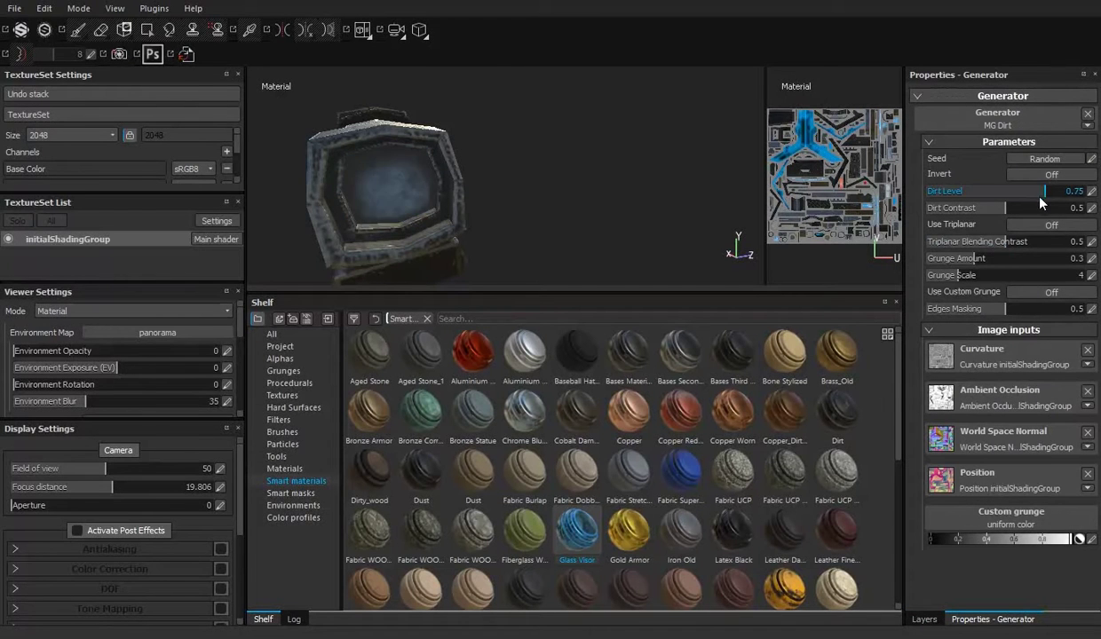
{"action": "left_click", "coordinate": [923, 619]}
Step: Open the MG Dirt settings and inspect the lens from front and close side views
{"action": "left_click_drag", "start_coordinate": [532, 178], "coordinate": [457, 171], "text": "alt"}
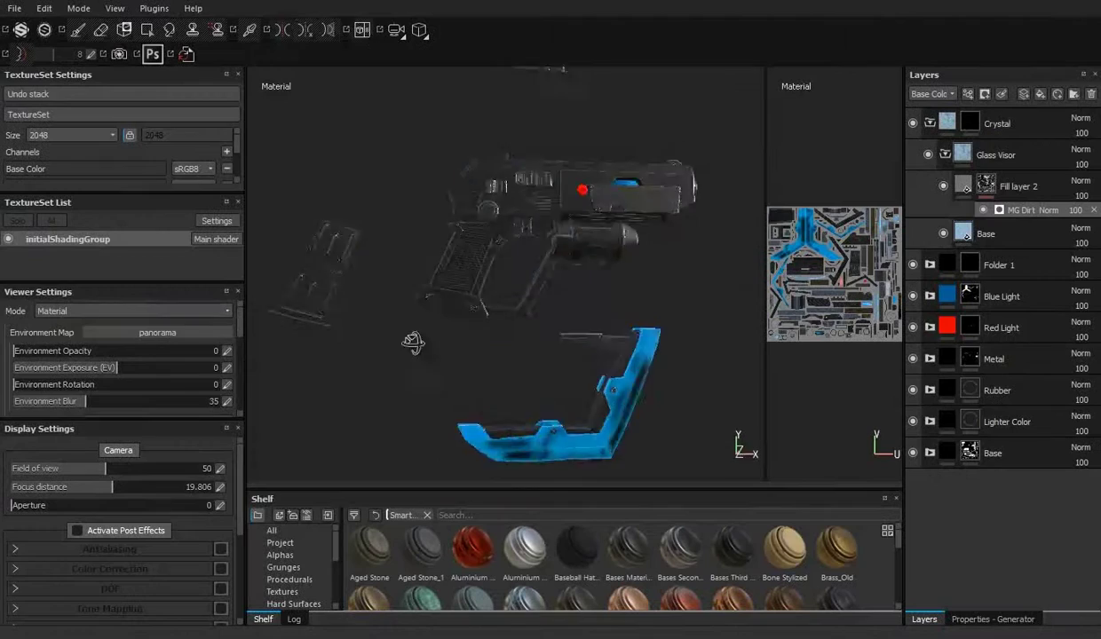
{"action": "left_click", "coordinate": [1020, 209]}
{"action": "left_click", "coordinate": [967, 618]}
{"action": "mouse_move", "coordinate": [634, 314]}
{"action": "left_mouse_down", "text": "alt"}
{"action": "mouse_move", "coordinate": [1022, 175]}
{"action": "mouse_move", "coordinate": [1004, 192]}
{"action": "left_mouse_up", "text": "alt"}
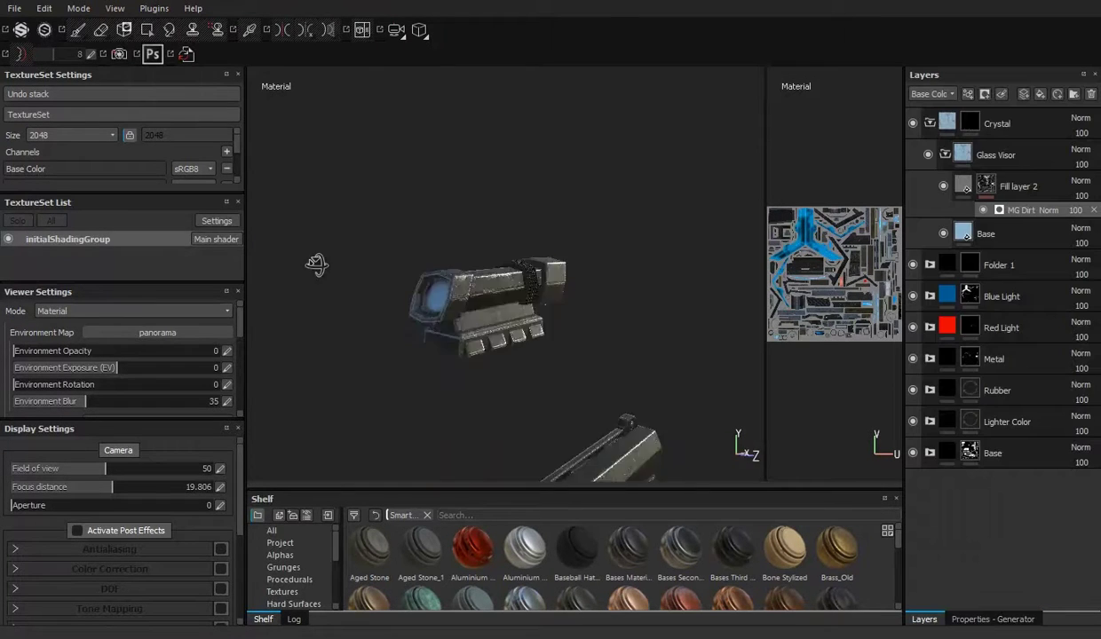
{"action": "left_click_drag", "start_coordinate": [476, 264], "coordinate": [374, 222], "text": "alt"}
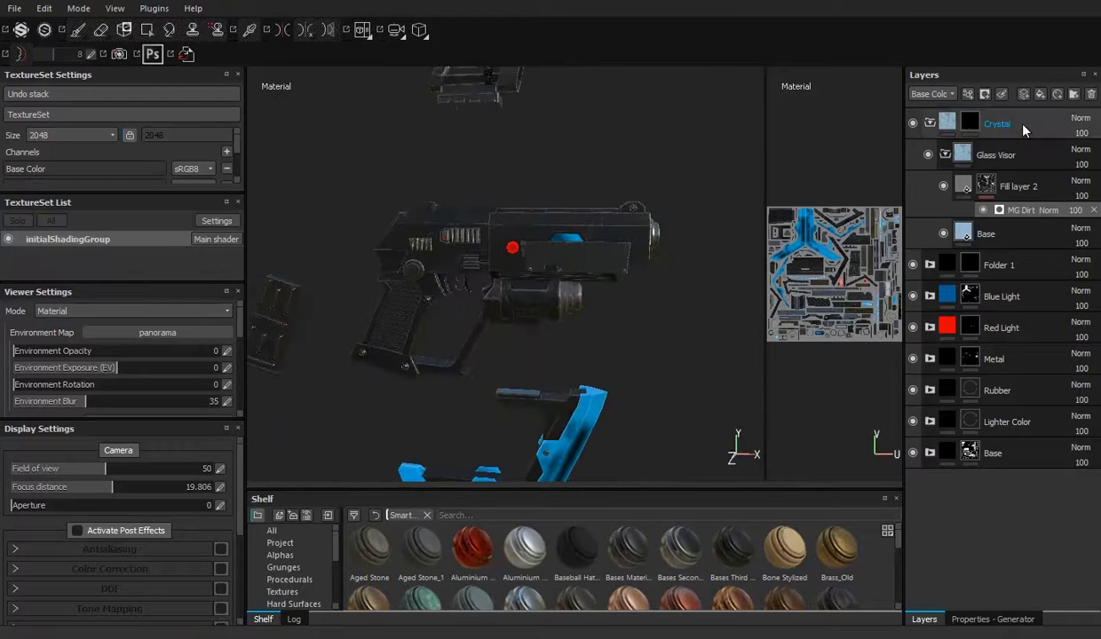
Step: Add a new fill layer on top with height off and a dark tan base colour
{"action": "left_click", "coordinate": [1003, 93]}
{"action": "left_click", "coordinate": [974, 619]}
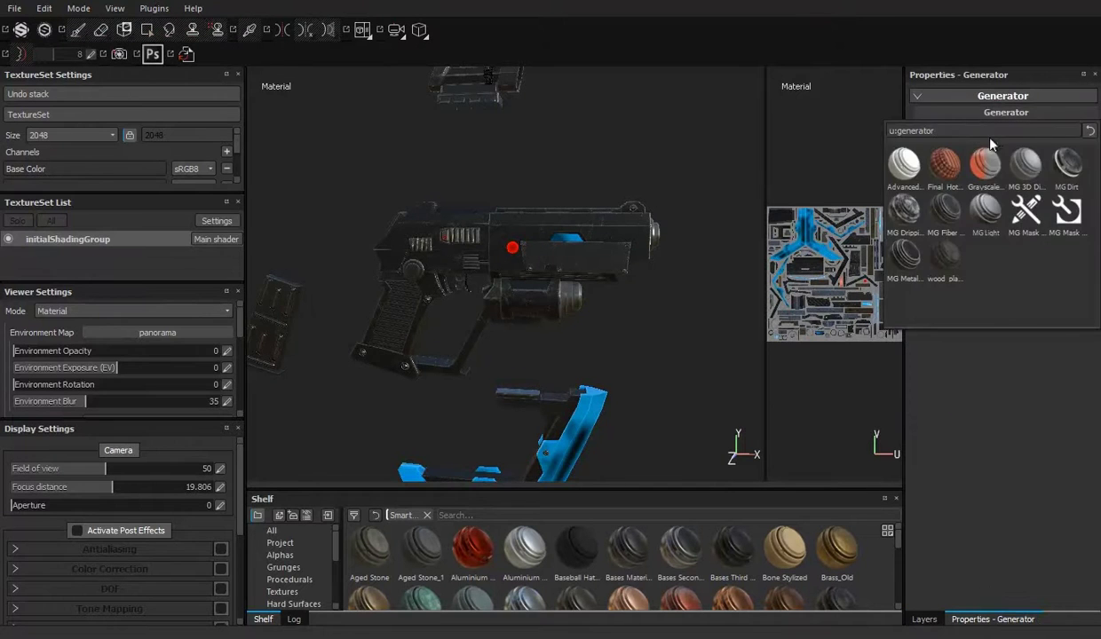
{"action": "left_click", "coordinate": [903, 256]}
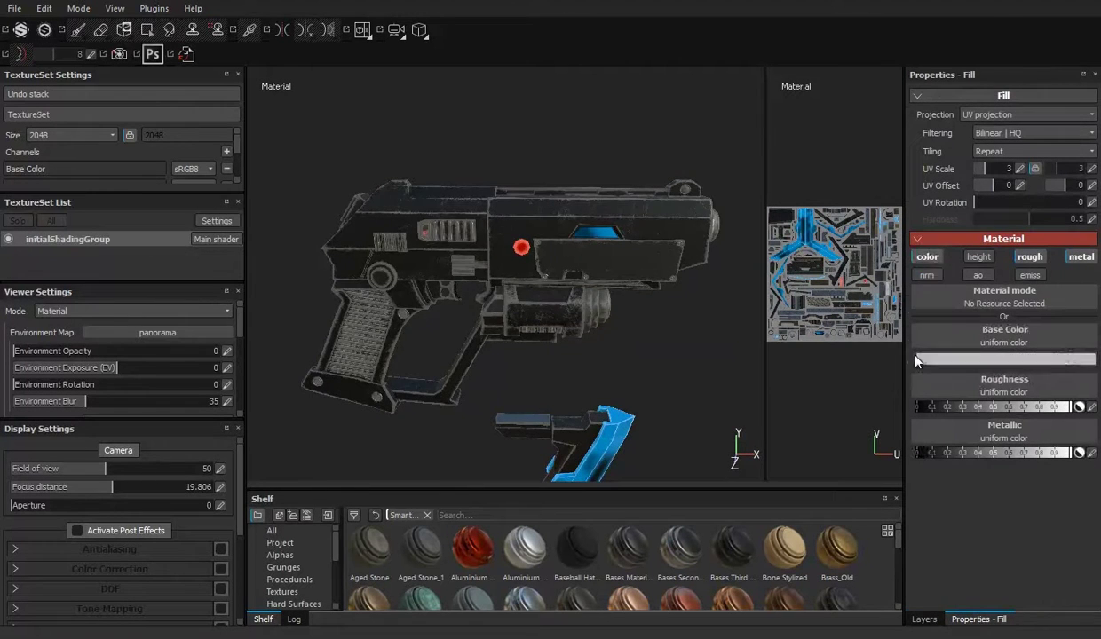
{"action": "mouse_move", "coordinate": [442, 295]}
{"action": "left_mouse_down", "text": "alt"}
{"action": "mouse_move", "coordinate": [616, 296]}
{"action": "mouse_move", "coordinate": [400, 290]}
{"action": "mouse_move", "coordinate": [621, 320]}
{"action": "left_mouse_up", "text": "alt"}
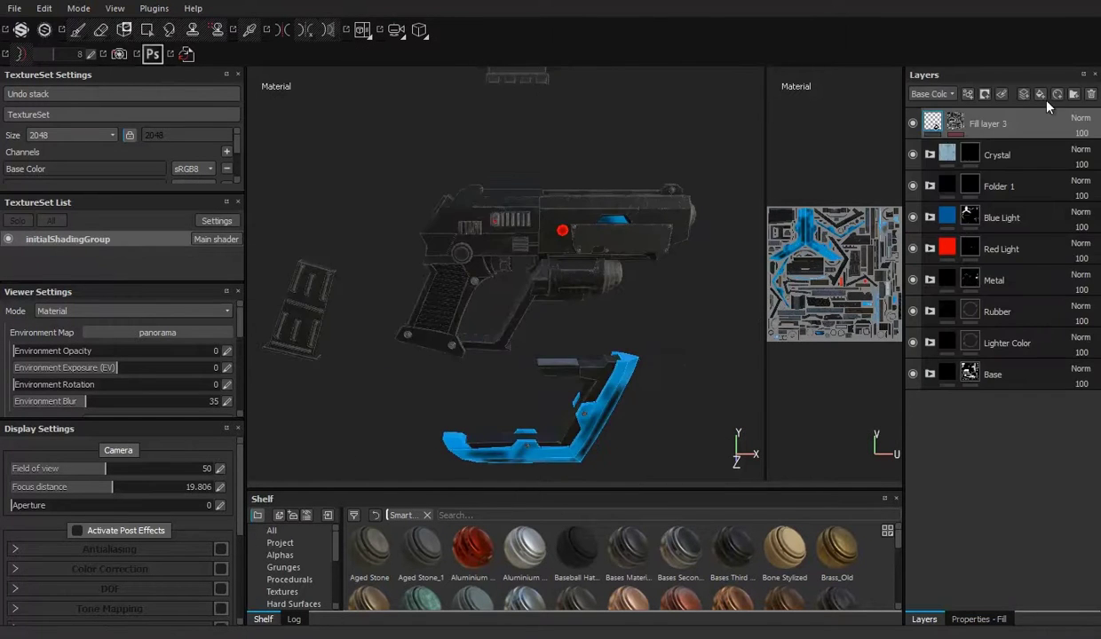
{"action": "left_click", "coordinate": [975, 257]}
{"action": "left_click", "coordinate": [923, 359]}
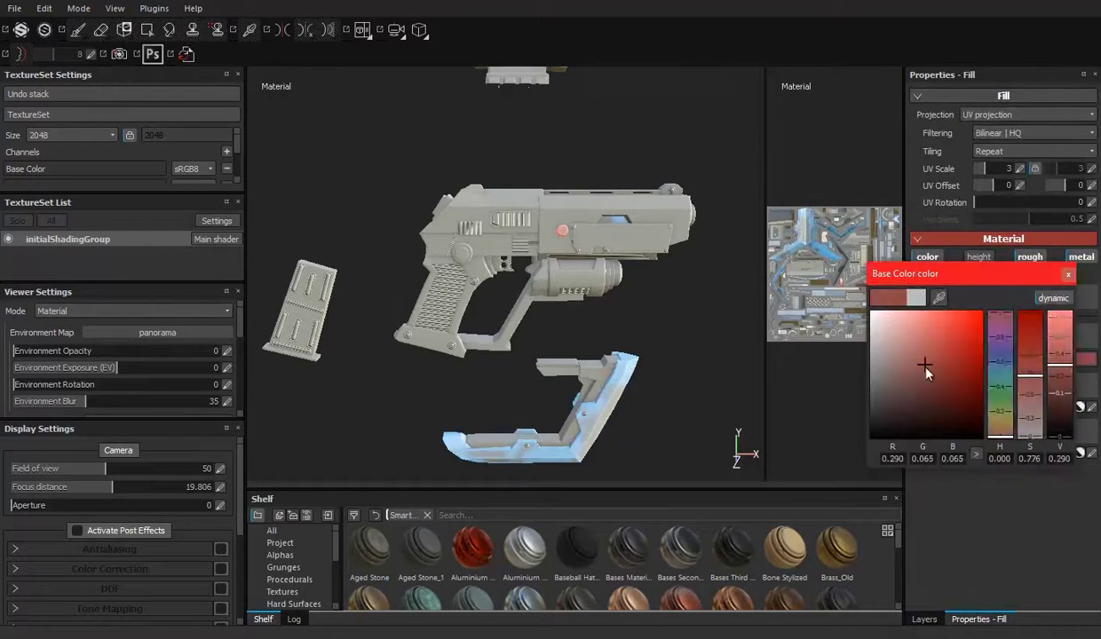
{"action": "left_click_drag", "start_coordinate": [924, 368], "coordinate": [920, 426]}
{"action": "mouse_move", "coordinate": [979, 407]}
{"action": "left_mouse_down"}
{"action": "mouse_move", "coordinate": [943, 390]}
{"action": "mouse_move", "coordinate": [909, 393]}
{"action": "left_mouse_up"}
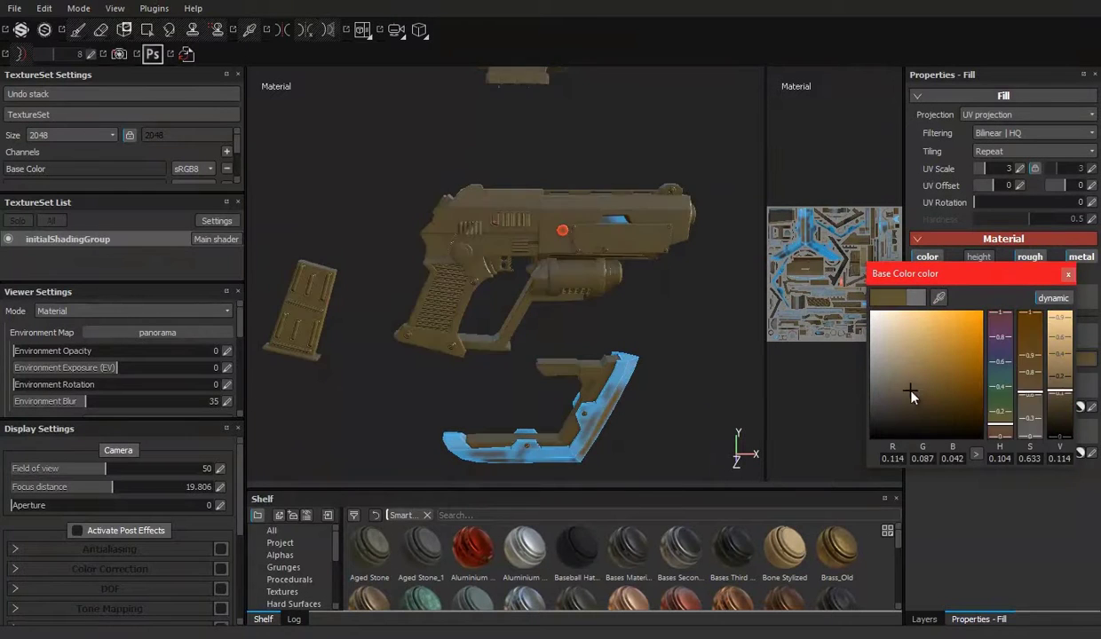
Step: Mask the fill with an MG Dirt generator at Dirt Level 0.52 and Dirt Contrast 0.79
{"action": "left_click", "coordinate": [923, 619]}
{"action": "right_click", "coordinate": [964, 120]}
{"action": "left_click", "coordinate": [964, 129]}
{"action": "left_click", "coordinate": [923, 618]}
{"action": "right_click", "coordinate": [932, 118]}
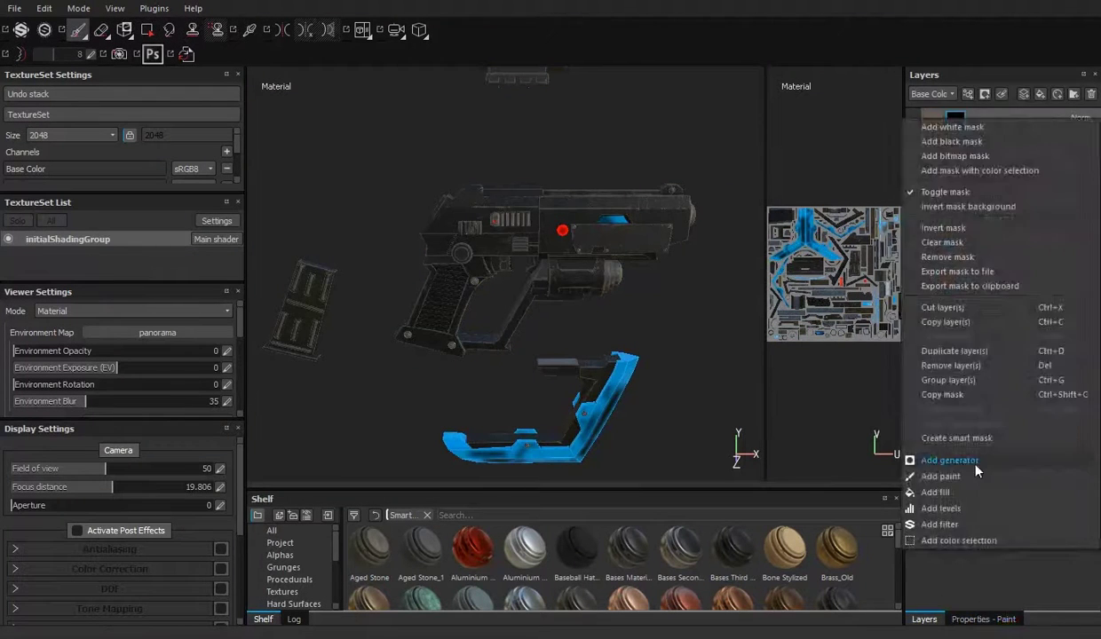
{"action": "left_click", "coordinate": [949, 462]}
{"action": "left_click", "coordinate": [976, 160]}
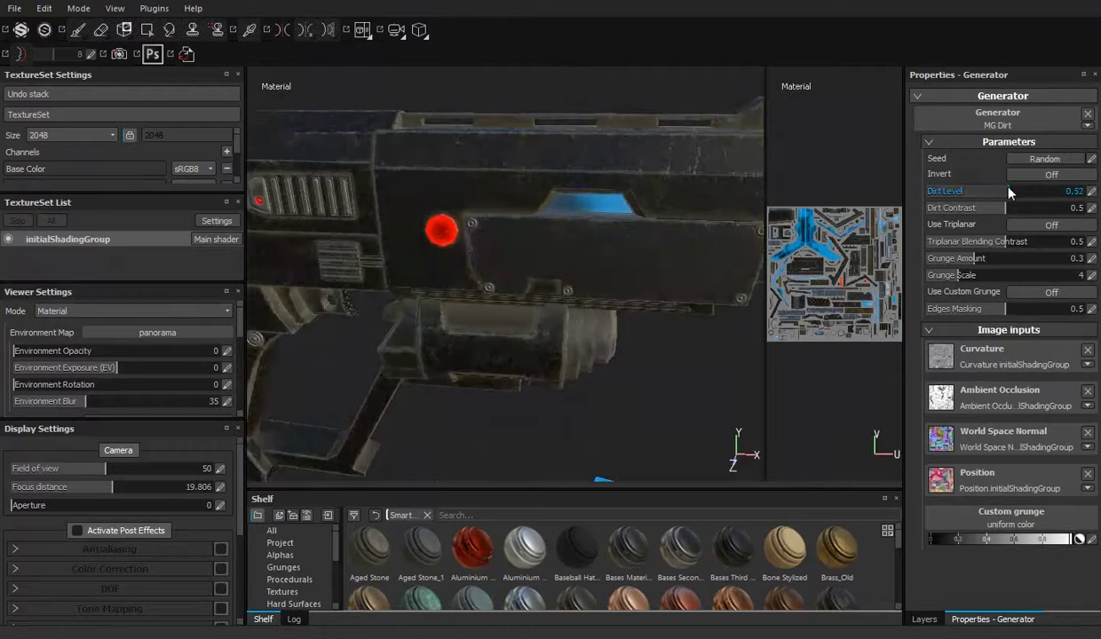
{"action": "left_click", "coordinate": [977, 191]}
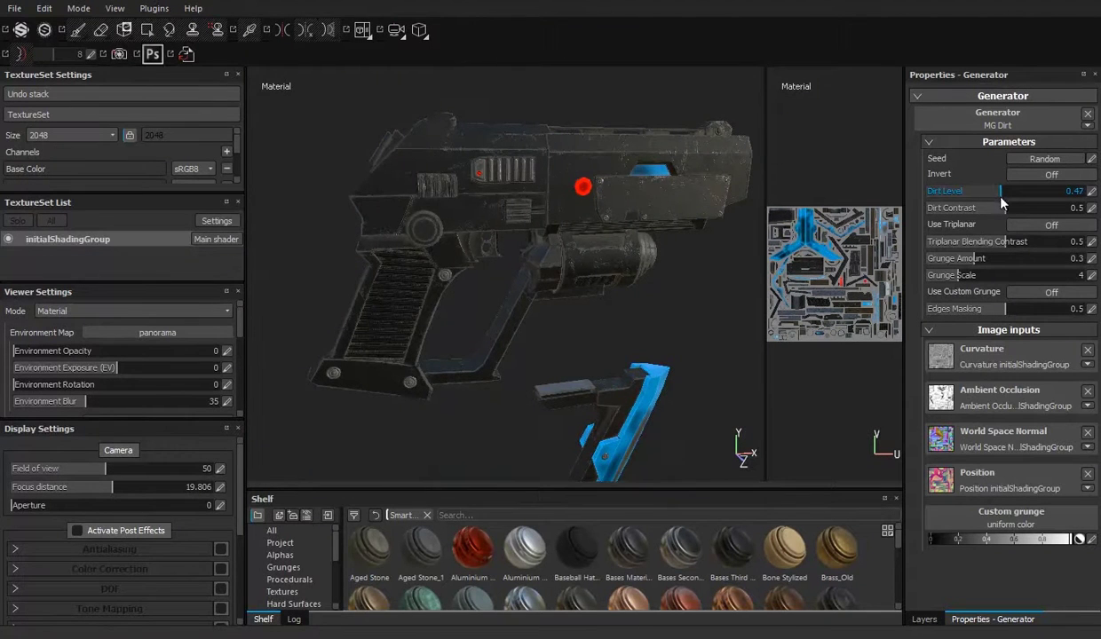
{"action": "left_click", "coordinate": [1001, 210]}
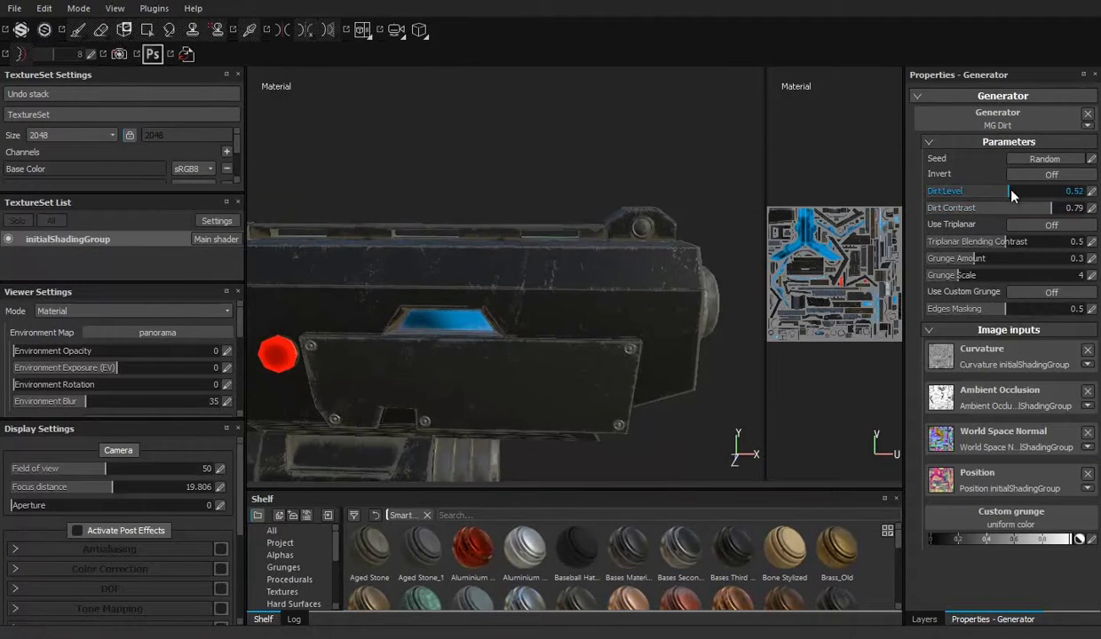
Step: Disable the fill's base colour channel so the dirt affects only roughness and metallic
{"action": "left_click", "coordinate": [924, 619]}
{"action": "left_click", "coordinate": [994, 619]}
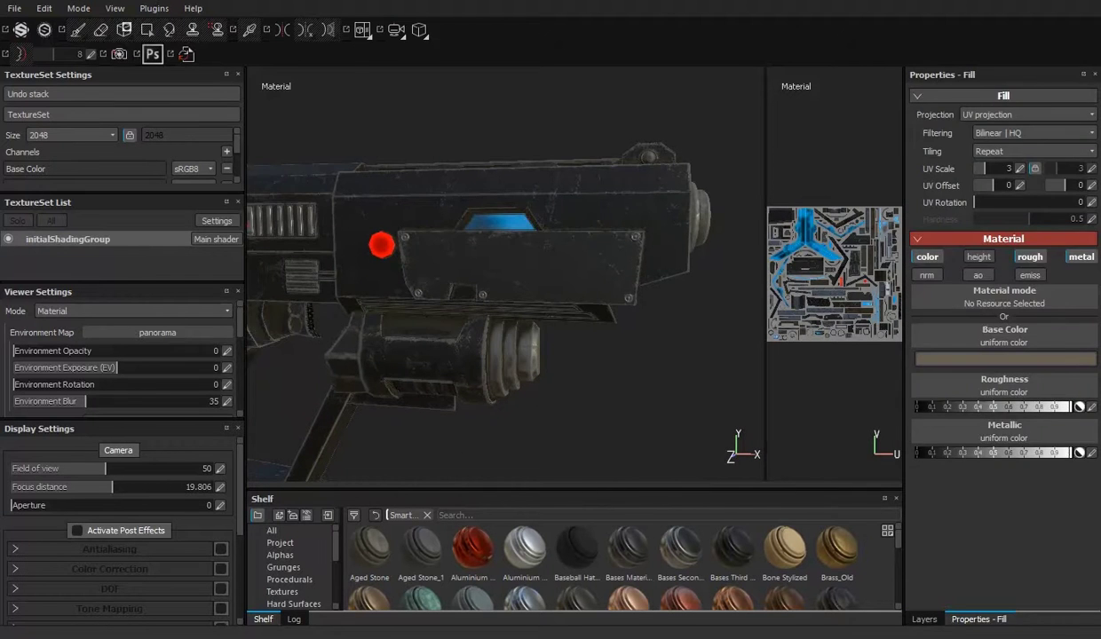
{"action": "left_click", "coordinate": [927, 256]}
{"action": "scroll", "coordinate": [479, 293], "scroll_direction": "down", "scroll_amount": 5}
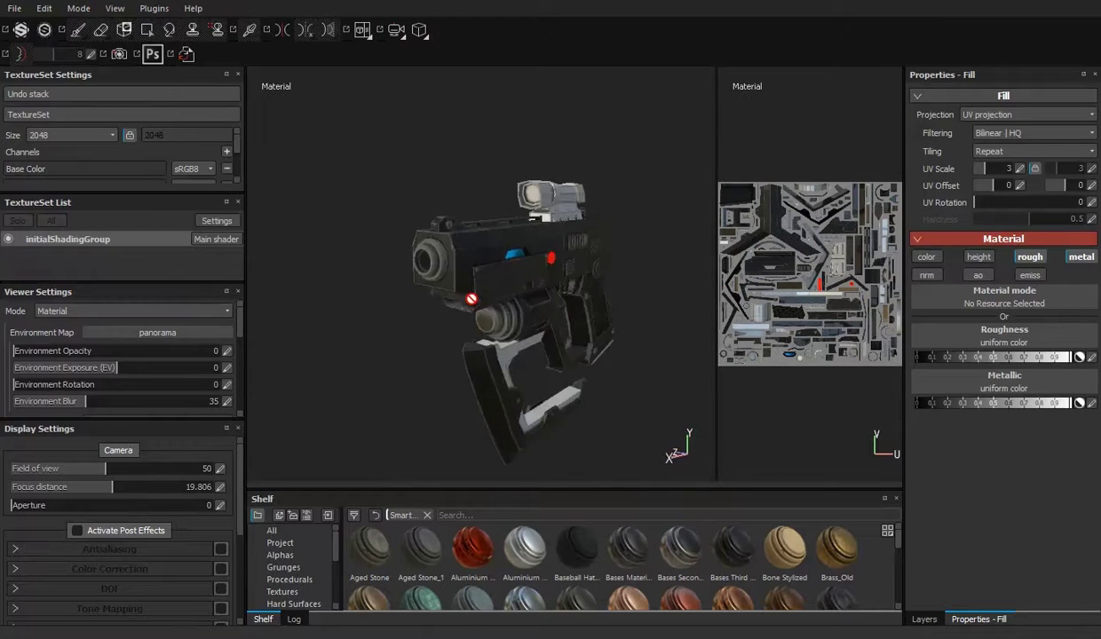
Step: Hide Fill layer 4, Fill layer 3, the Crystal folder and Folder 1
{"action": "left_click", "coordinate": [925, 619]}
{"action": "left_click", "coordinate": [912, 124]}
{"action": "left_click", "coordinate": [911, 154]}
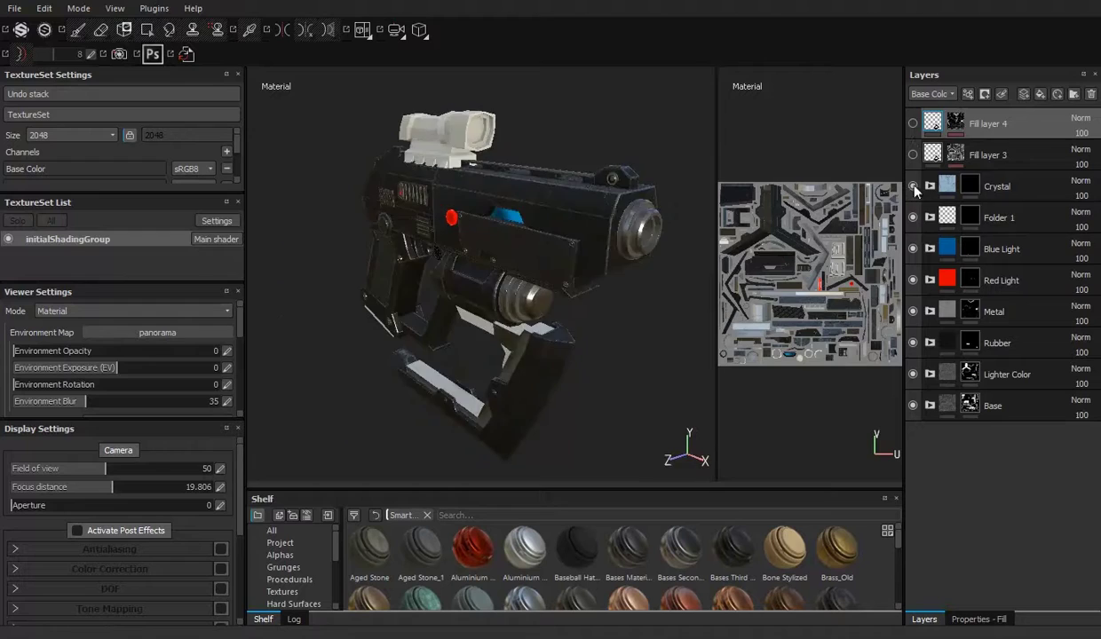
{"action": "left_click", "coordinate": [919, 189]}
{"action": "left_click_drag", "start_coordinate": [566, 277], "coordinate": [535, 340], "text": "alt"}
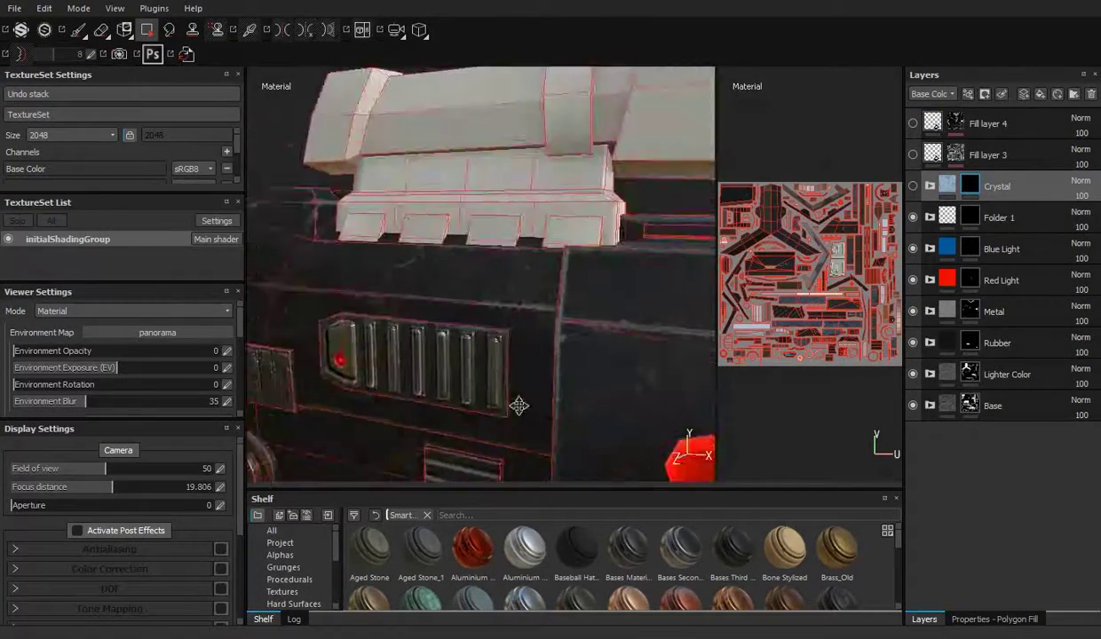
{"action": "left_click", "coordinate": [907, 217]}
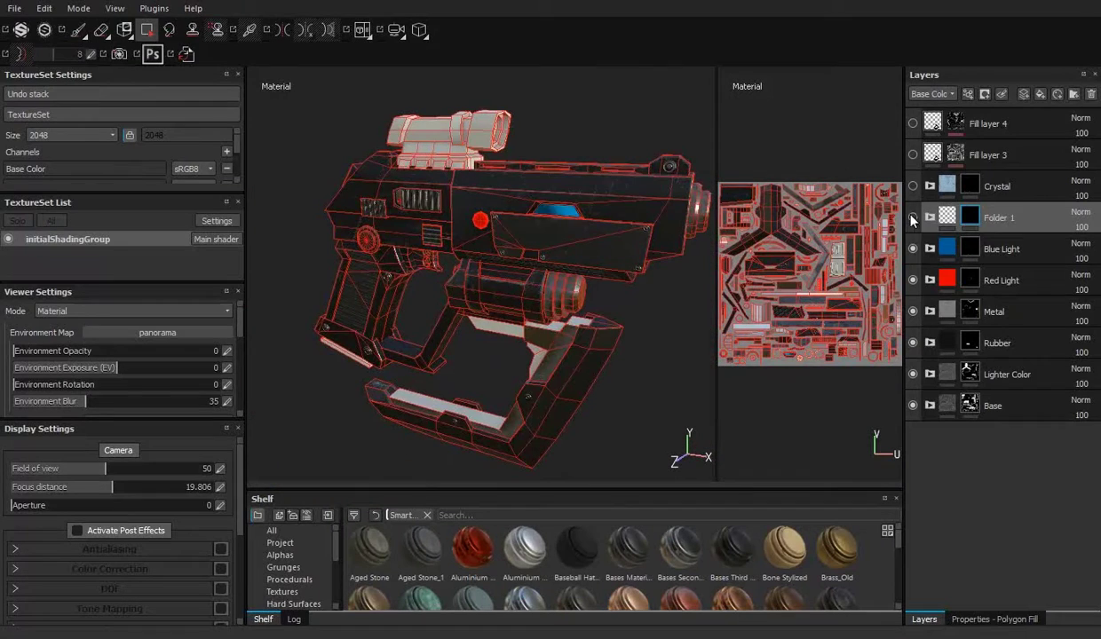
Step: Polygon-fill the grip into the Blue Light mask, touch up its bottom edge with the brush, then hide Blue Light
{"action": "left_click", "coordinate": [915, 248]}
{"action": "left_click", "coordinate": [983, 618]}
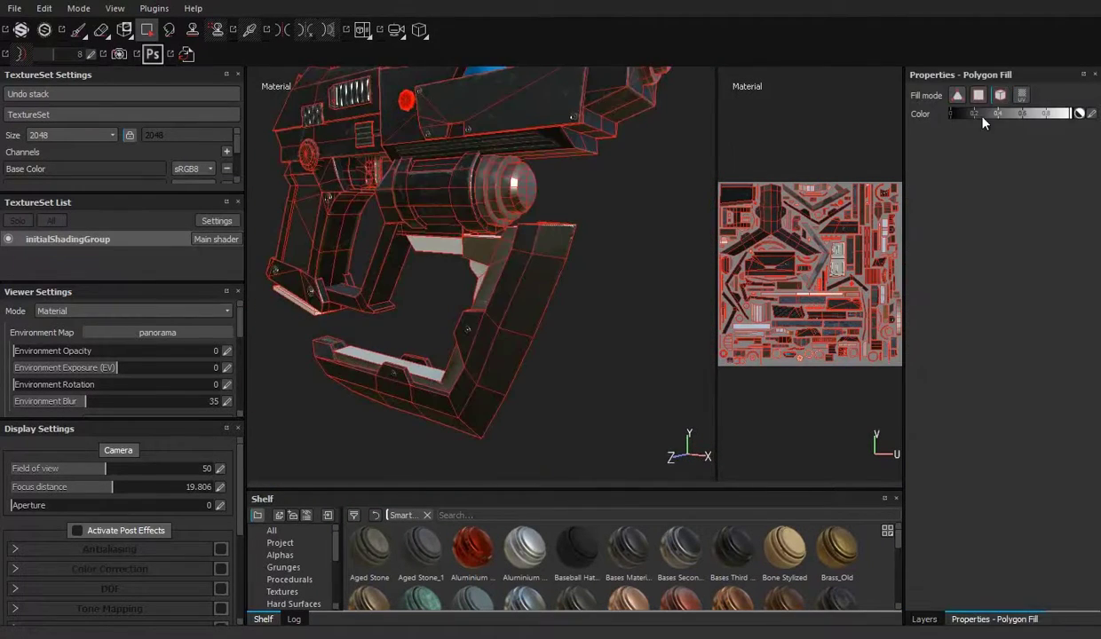
{"action": "left_click", "coordinate": [471, 328]}
{"action": "left_click_drag", "start_coordinate": [470, 328], "coordinate": [569, 307], "text": "alt"}
{"action": "key", "text": "1"}
{"action": "left_click_drag", "start_coordinate": [573, 349], "coordinate": [621, 417], "text": "alt"}
{"action": "middle_click_drag", "start_coordinate": [621, 417], "coordinate": [680, 338], "text": "alt"}
{"action": "mouse_move", "coordinate": [681, 339]}
{"action": "left_mouse_down", "text": "alt"}
{"action": "mouse_move", "coordinate": [442, 349]}
{"action": "mouse_move", "coordinate": [455, 348]}
{"action": "mouse_move", "coordinate": [475, 270]}
{"action": "left_mouse_up", "text": "alt"}
{"action": "key", "text": "f"}
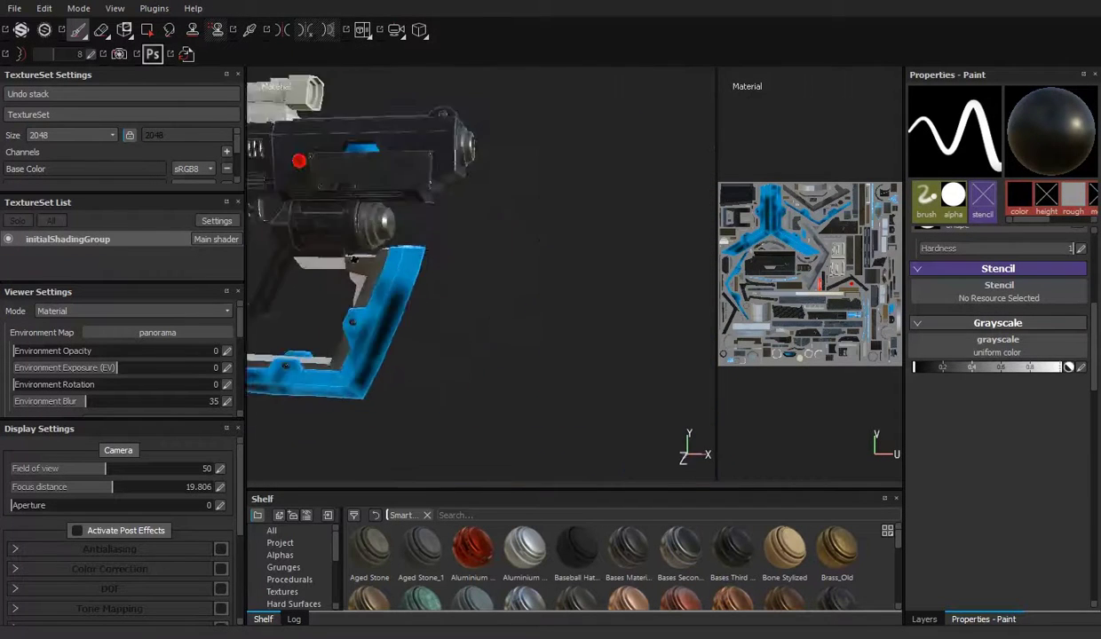
{"action": "left_click", "coordinate": [936, 612]}
Step: Show the Metal layer and select the Lighter Color and Base masks for polygon-fill cleanup
{"action": "left_click_drag", "start_coordinate": [241, 257], "coordinate": [915, 288], "text": "alt"}
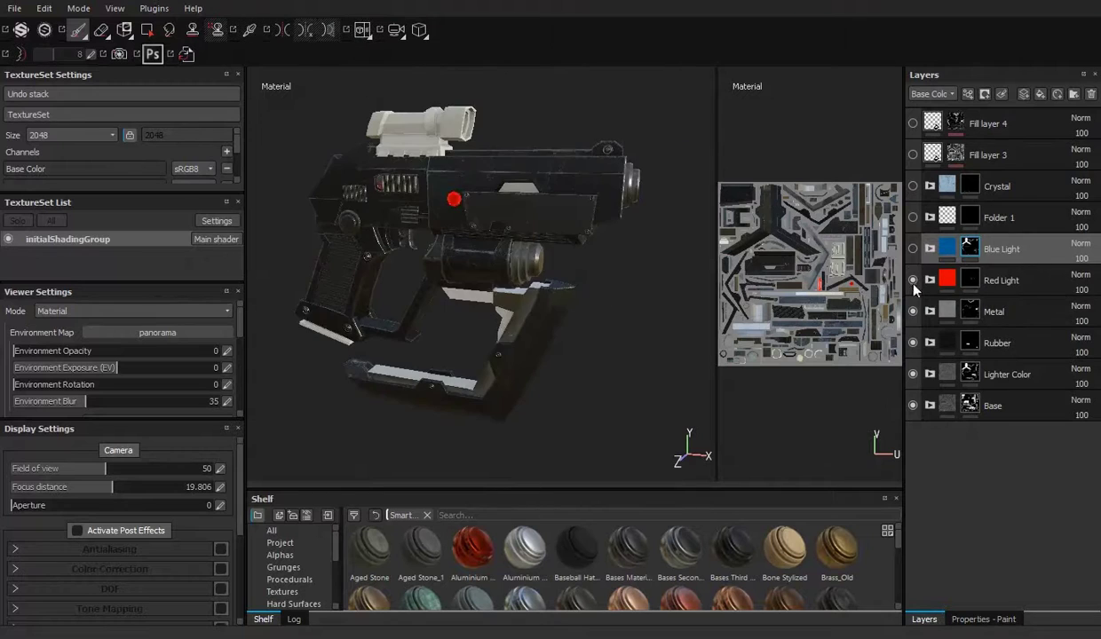
{"action": "left_click", "coordinate": [912, 311]}
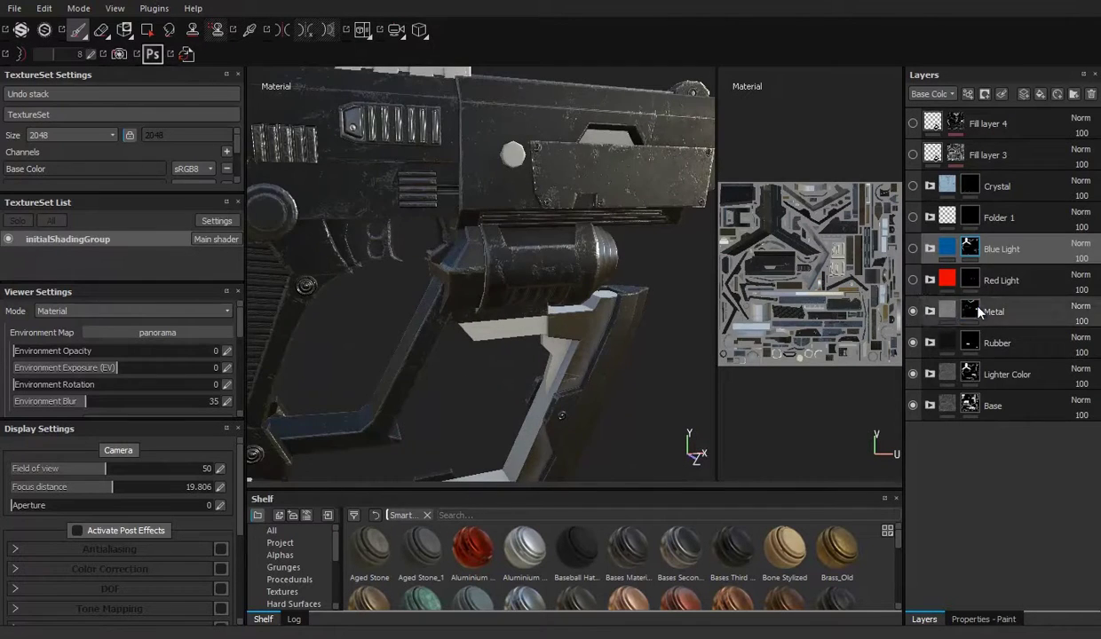
{"action": "left_click", "coordinate": [979, 311]}
{"action": "key", "text": "4"}
{"action": "left_click_drag", "start_coordinate": [533, 231], "coordinate": [516, 258], "text": "alt"}
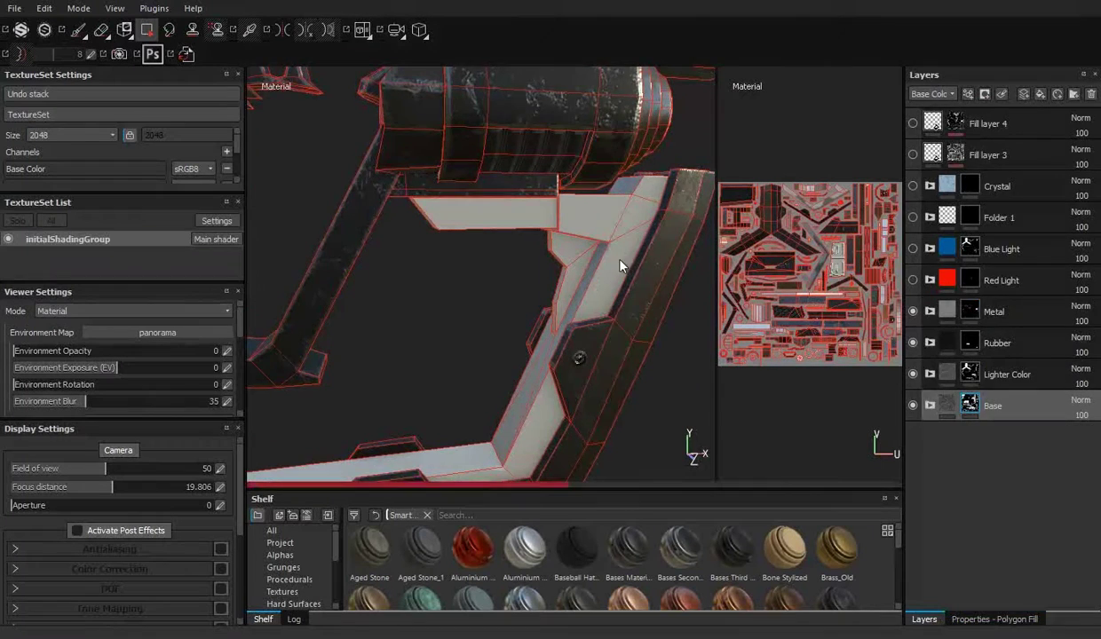
{"action": "left_click", "coordinate": [924, 618]}
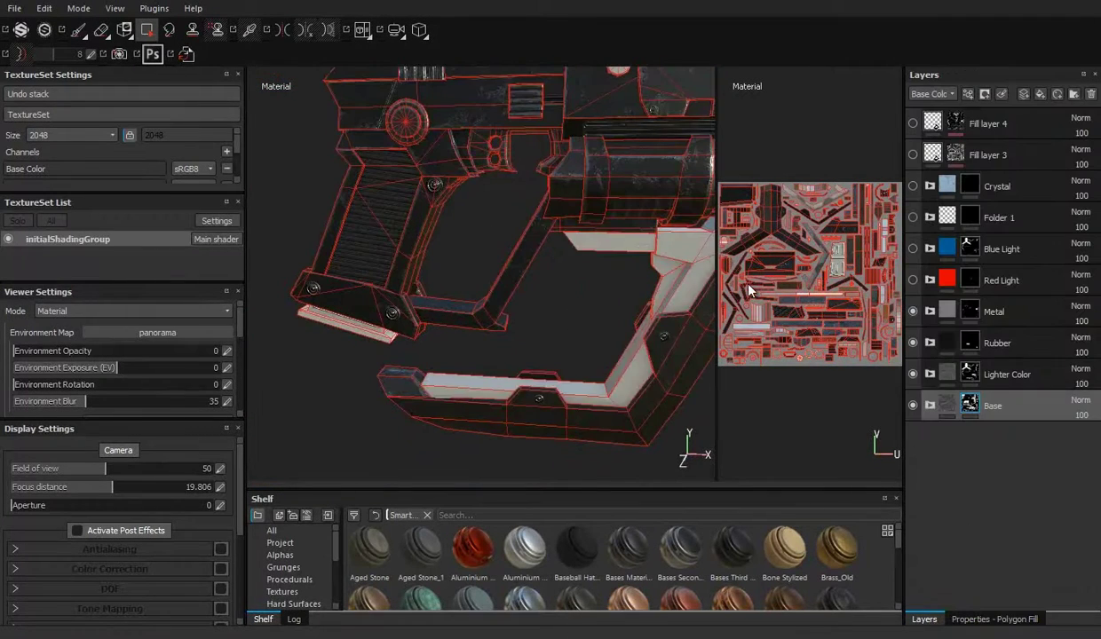
{"action": "left_click", "coordinate": [994, 374]}
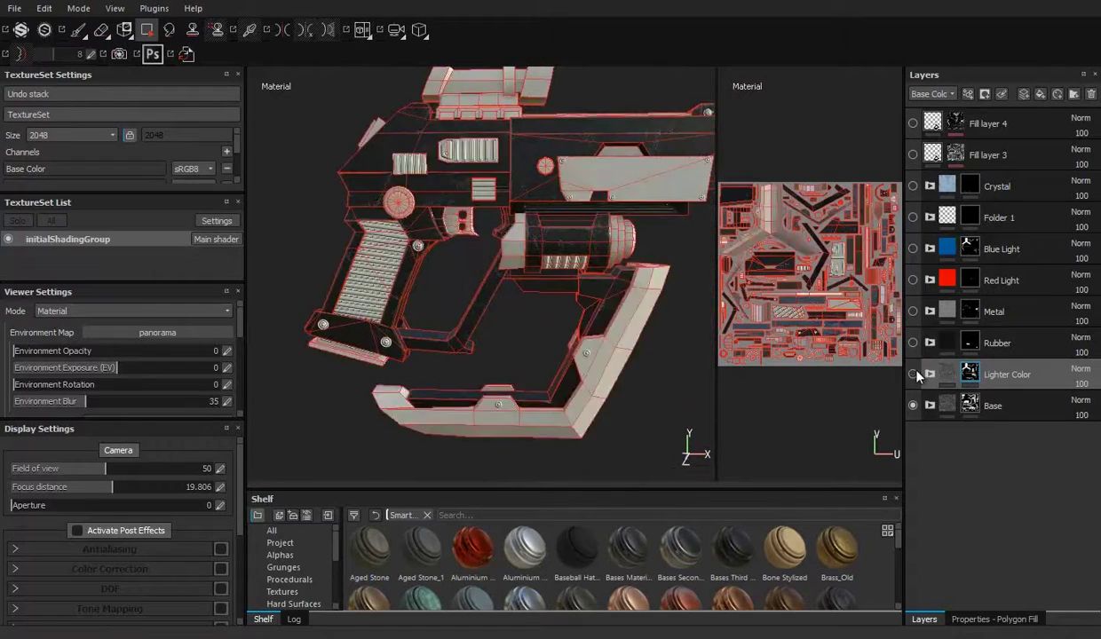
{"action": "left_click", "coordinate": [918, 406]}
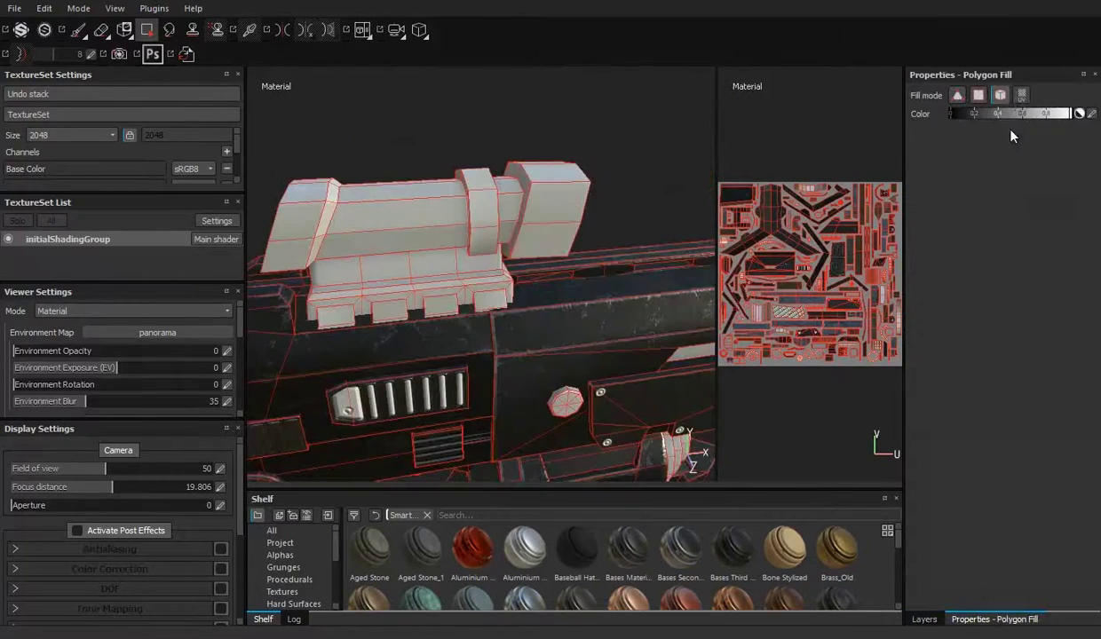
Step: Clean up the Base mask around the scope's octagonal end and the gun body
{"action": "mouse_move", "coordinate": [302, 237]}
{"action": "left_mouse_down", "text": "alt"}
{"action": "mouse_move", "coordinate": [532, 233]}
{"action": "mouse_move", "coordinate": [508, 216]}
{"action": "mouse_move", "coordinate": [498, 233]}
{"action": "mouse_move", "coordinate": [532, 266]}
{"action": "left_mouse_up", "text": "alt"}
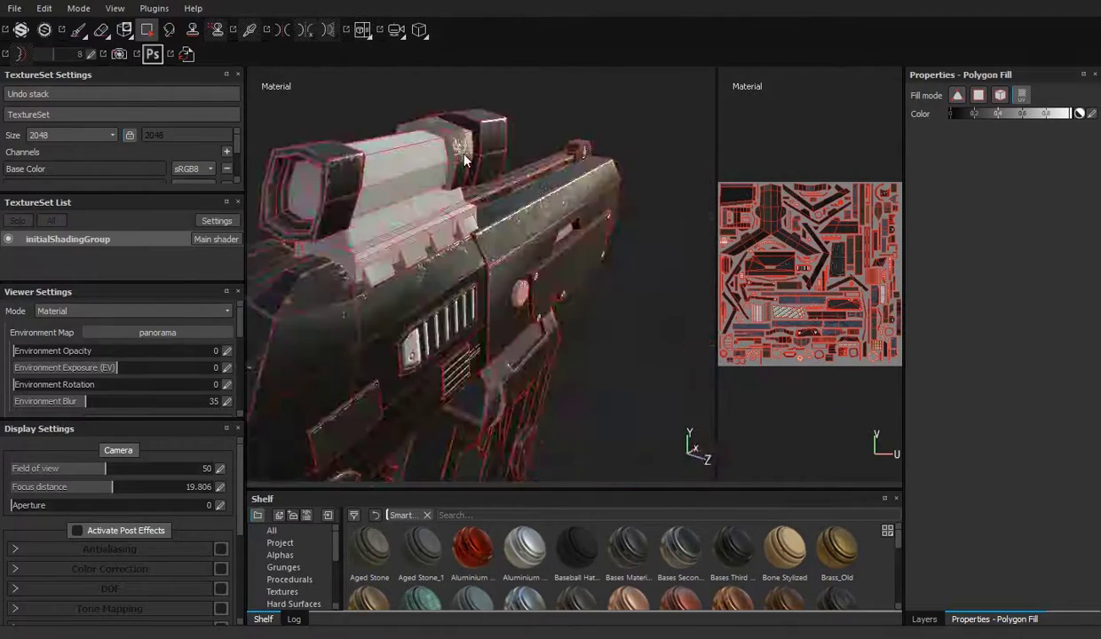
{"action": "right_click_drag", "start_coordinate": [532, 267], "coordinate": [540, 294], "text": "alt"}
{"action": "mouse_move", "coordinate": [539, 294]}
{"action": "left_mouse_down", "text": "alt"}
{"action": "mouse_move", "coordinate": [497, 188]}
{"action": "mouse_move", "coordinate": [112, 162]}
{"action": "mouse_move", "coordinate": [597, 316]}
{"action": "left_mouse_up", "text": "alt"}
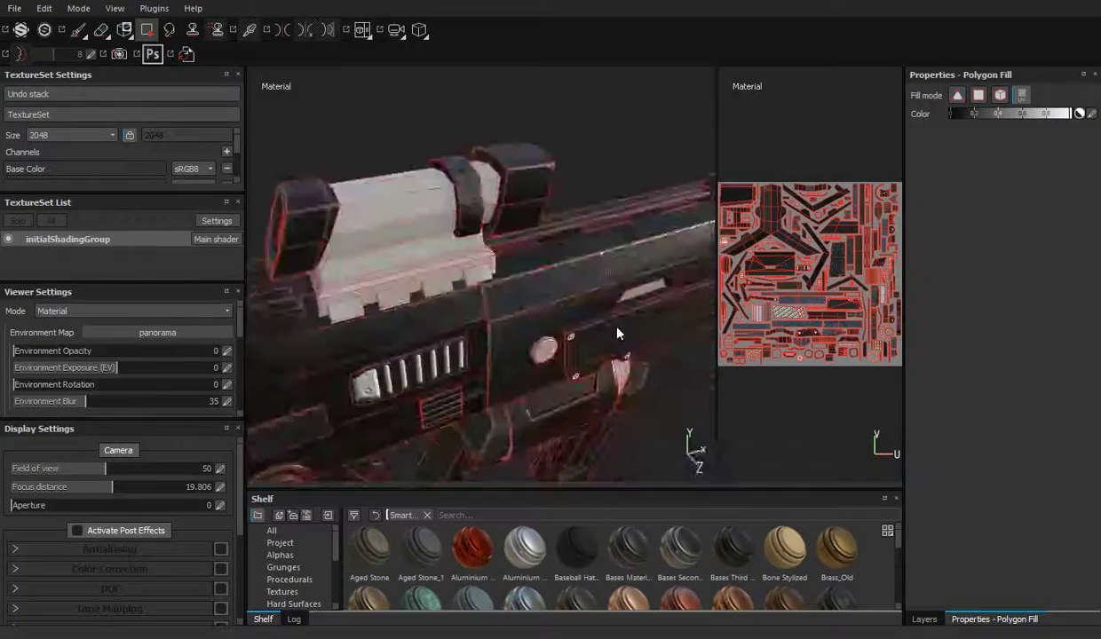
{"action": "right_click_drag", "start_coordinate": [596, 316], "coordinate": [621, 372], "text": "alt"}
{"action": "mouse_move", "coordinate": [674, 292]}
{"action": "left_mouse_down", "text": "alt"}
{"action": "mouse_move", "coordinate": [569, 231]}
{"action": "mouse_move", "coordinate": [339, 211]}
{"action": "mouse_move", "coordinate": [585, 319]}
{"action": "mouse_move", "coordinate": [497, 302]}
{"action": "mouse_move", "coordinate": [580, 290]}
{"action": "left_mouse_up", "text": "alt"}
{"action": "mouse_move", "coordinate": [503, 233]}
{"action": "left_mouse_down", "text": "alt"}
{"action": "mouse_move", "coordinate": [311, 258]}
{"action": "mouse_move", "coordinate": [362, 211]}
{"action": "mouse_move", "coordinate": [338, 220]}
{"action": "left_mouse_up", "text": "alt"}
{"action": "right_click_drag", "start_coordinate": [338, 220], "coordinate": [818, 480], "text": "alt"}
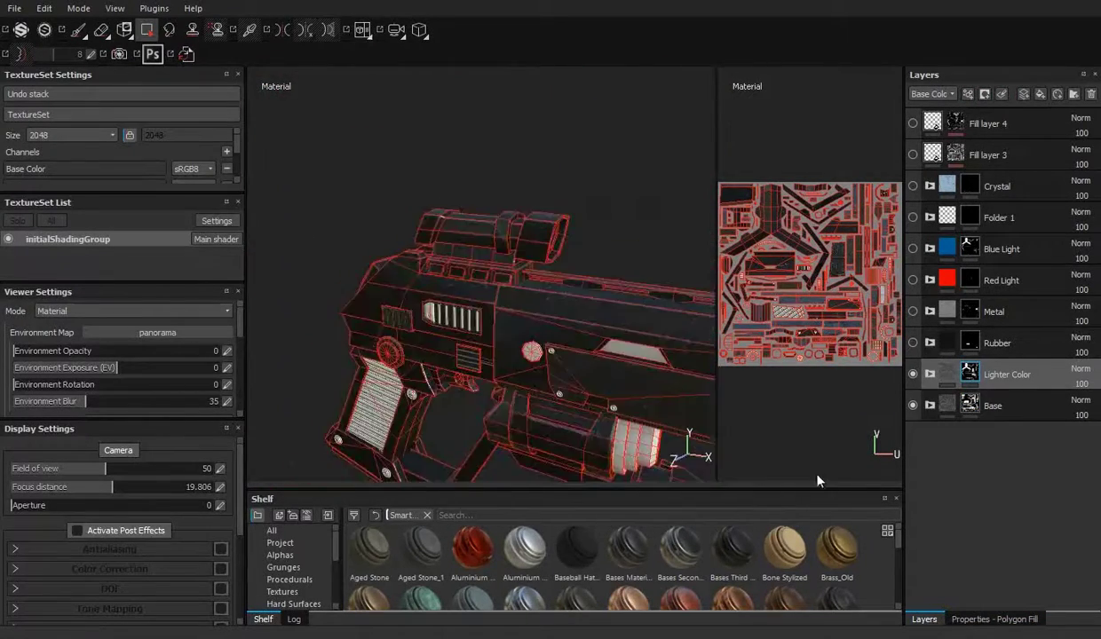
{"action": "left_click_drag", "start_coordinate": [818, 480], "coordinate": [991, 414], "text": "alt"}
Step: Turn all hidden layers back on and view the fully textured pistol from front and side
{"action": "left_click_drag", "start_coordinate": [914, 379], "coordinate": [916, 256]}
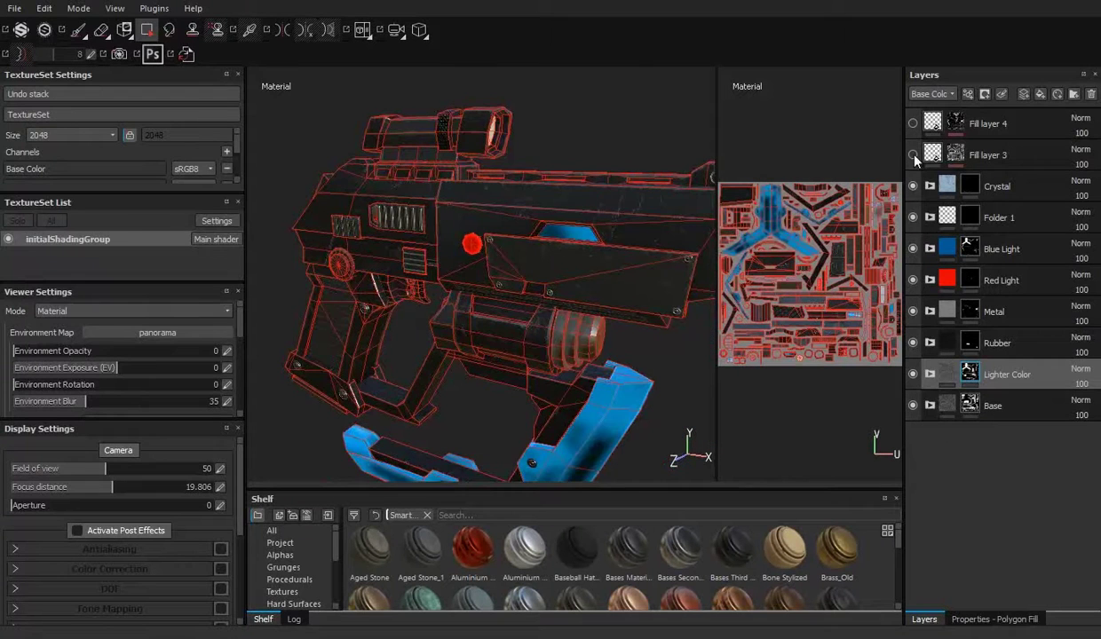
{"action": "left_click", "coordinate": [78, 33]}
{"action": "left_click_drag", "start_coordinate": [337, 213], "coordinate": [360, 237], "text": "alt"}
{"action": "mouse_move", "coordinate": [568, 278]}
{"action": "left_mouse_down", "text": "alt"}
{"action": "mouse_move", "coordinate": [503, 257]}
{"action": "mouse_move", "coordinate": [607, 248]}
{"action": "mouse_move", "coordinate": [545, 297]}
{"action": "mouse_move", "coordinate": [430, 269]}
{"action": "left_mouse_up", "text": "alt"}
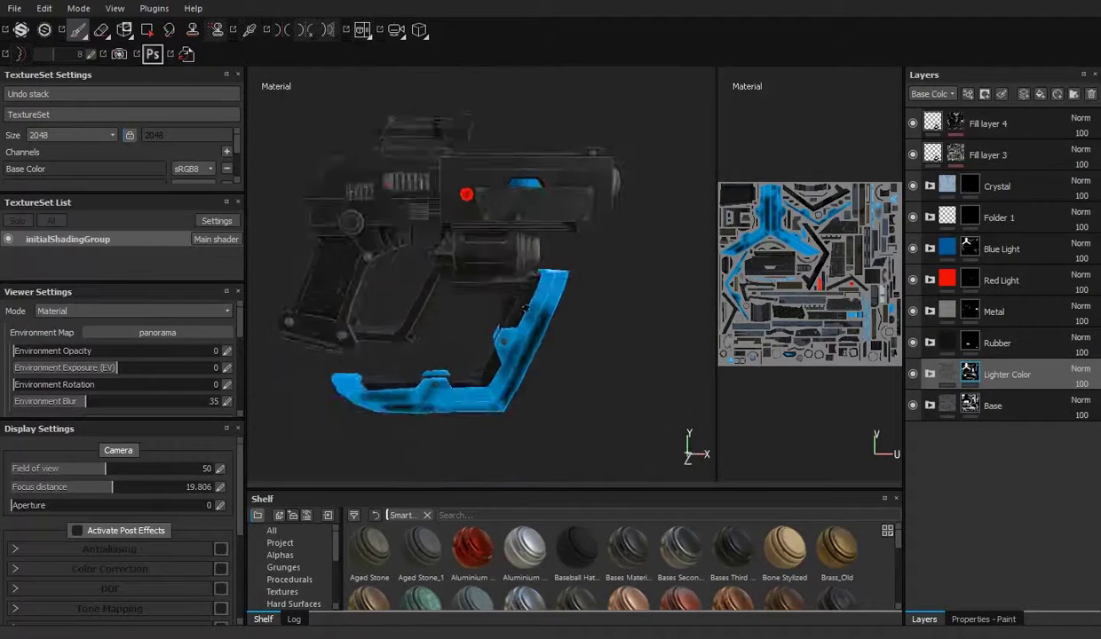